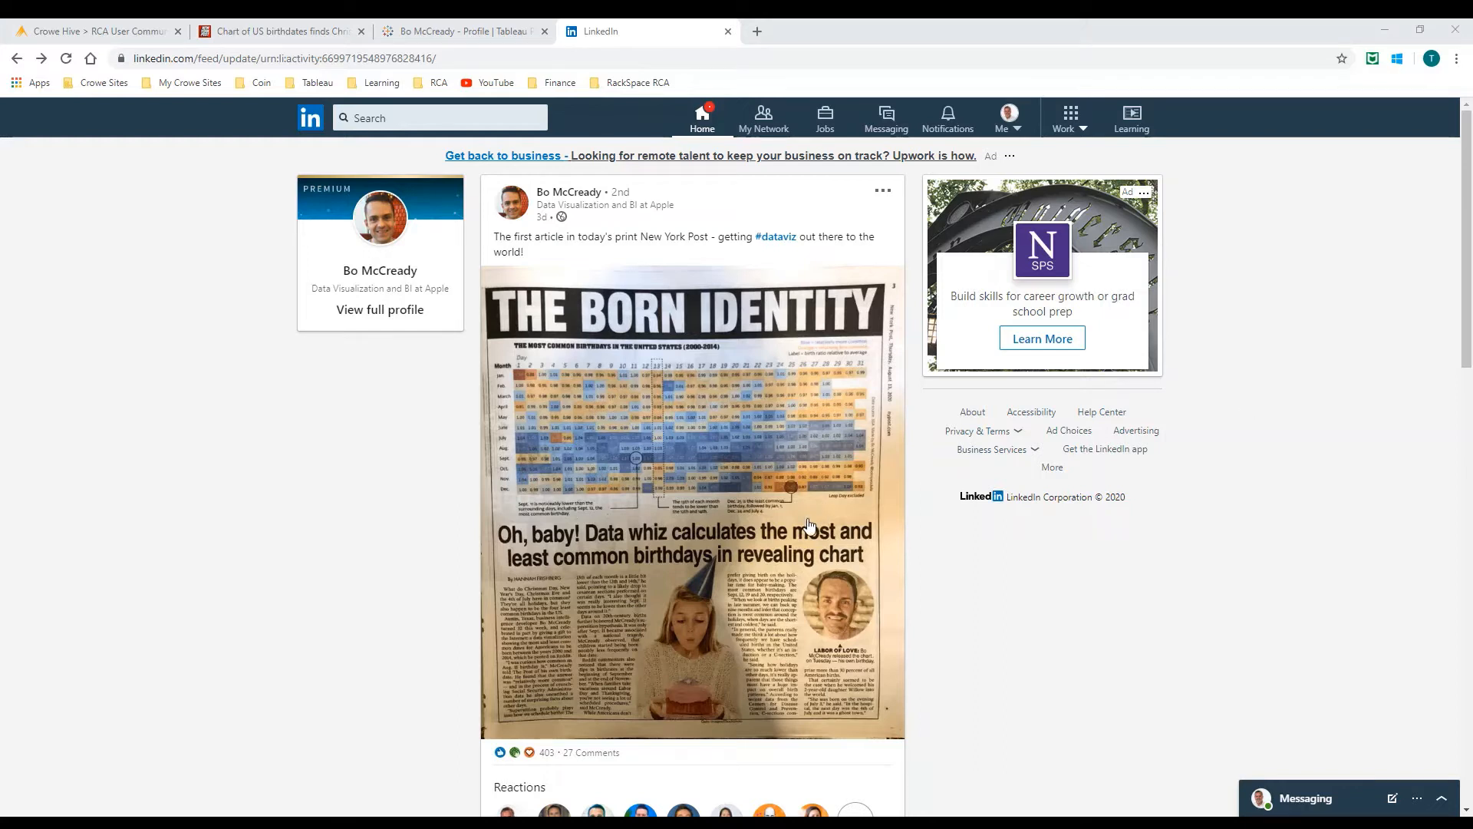
Step: Open the New York Post article about the chart of US birthdates and read its headline and opening paragraphs
left_click(258, 37)
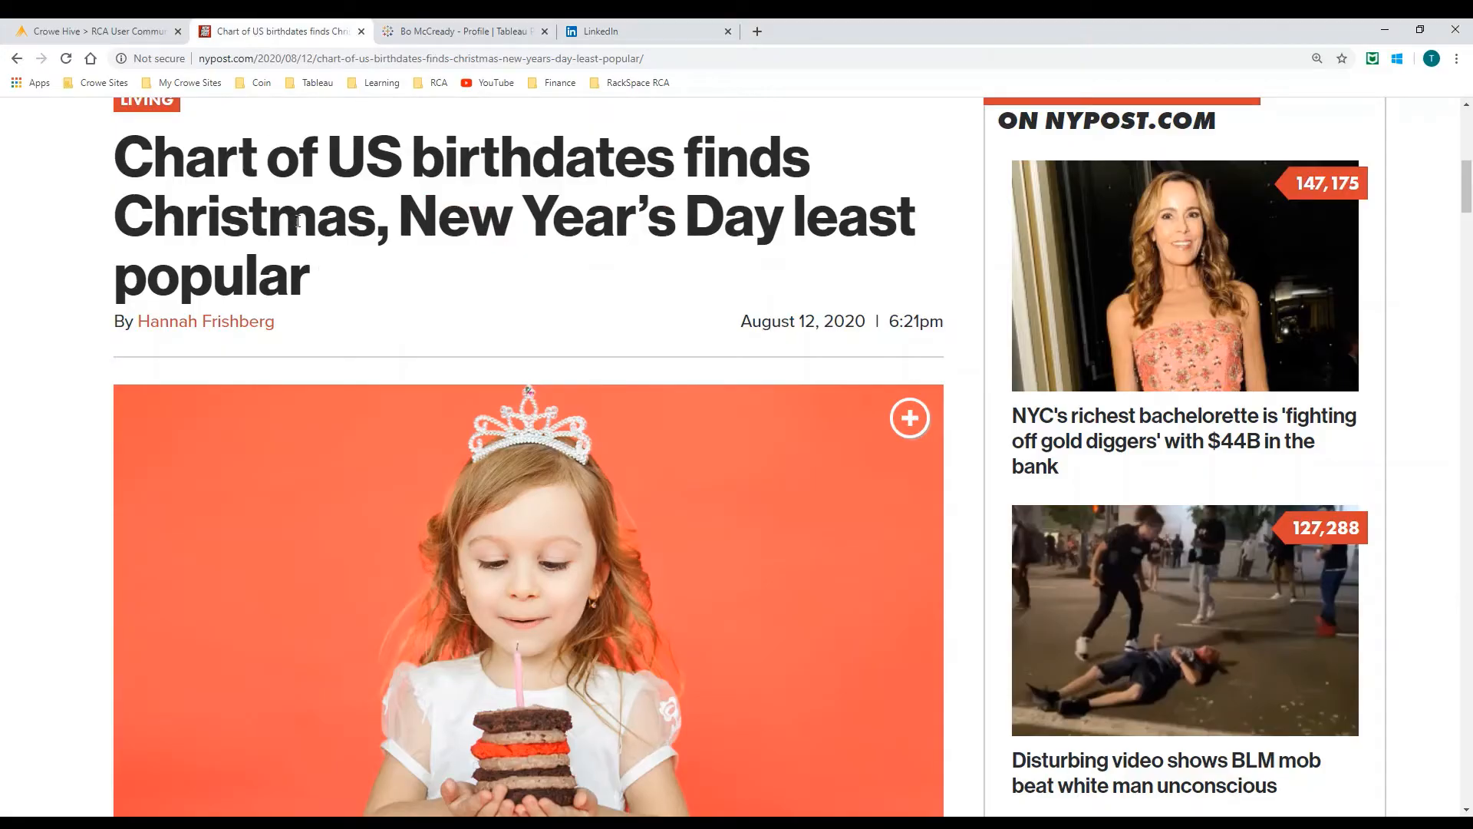
scroll(448, 260, "up", 1)
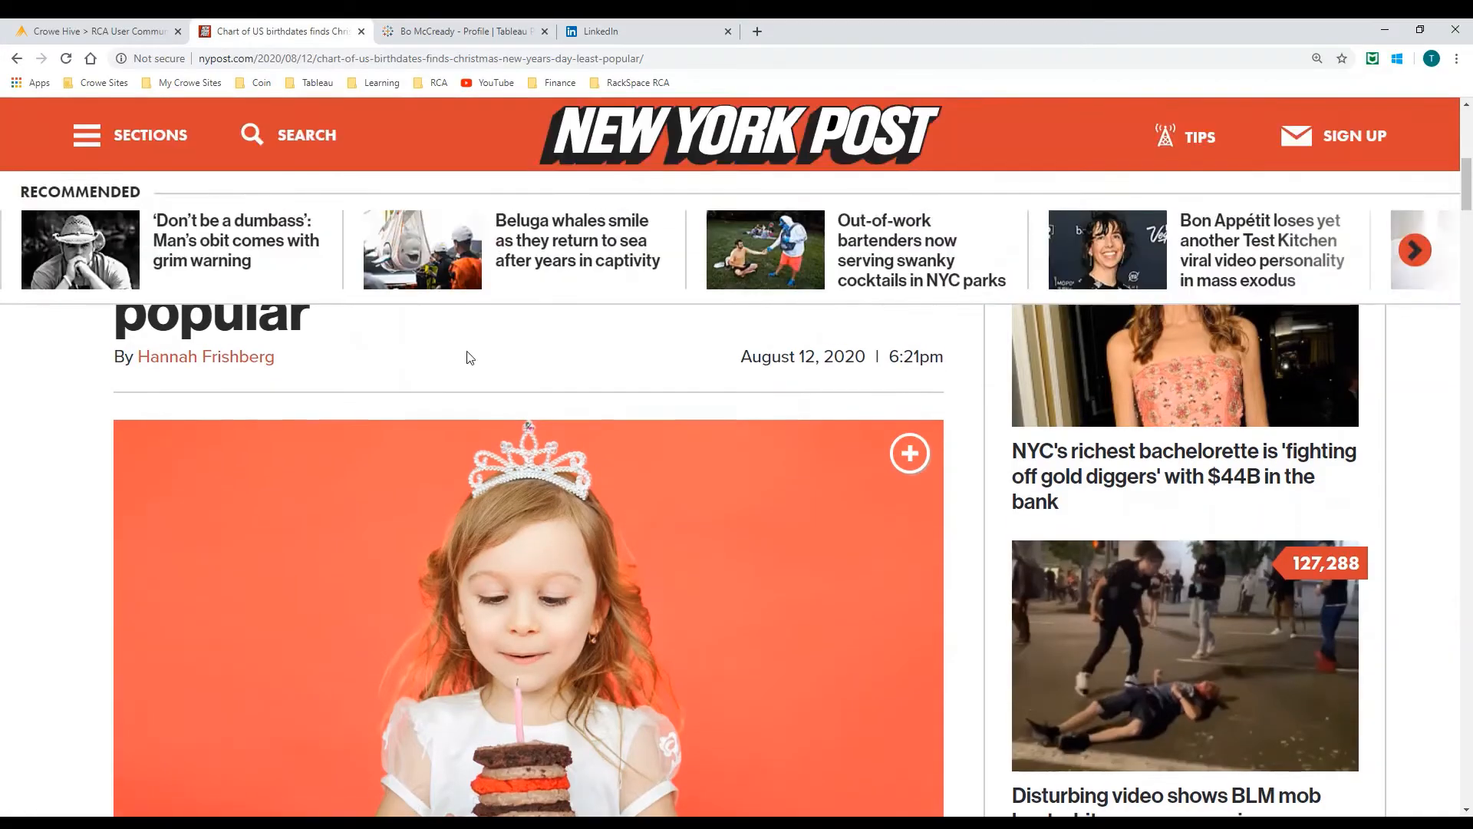
scroll(604, 378, "up", 2)
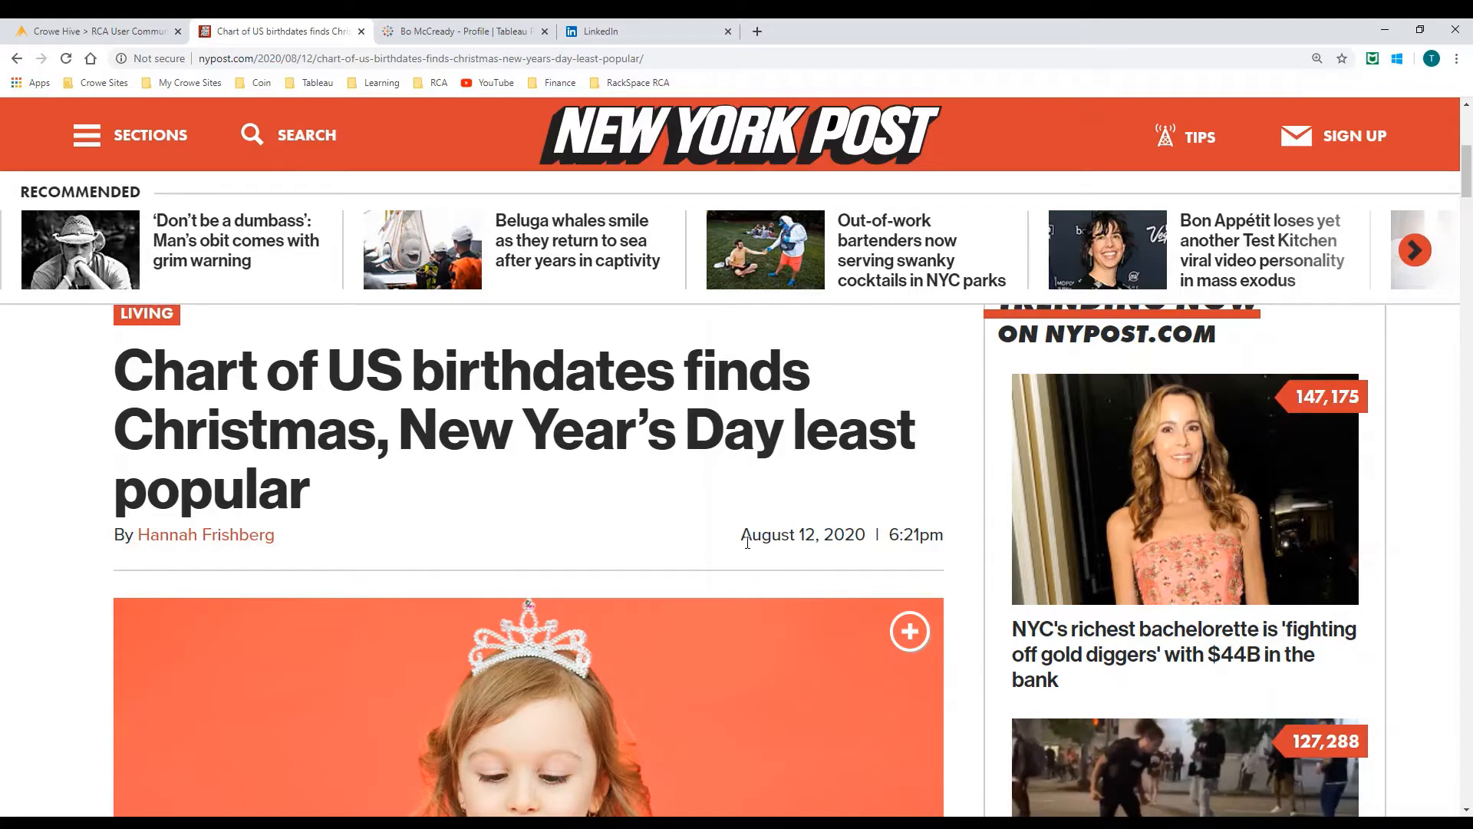
scroll(747, 542, "down", 15)
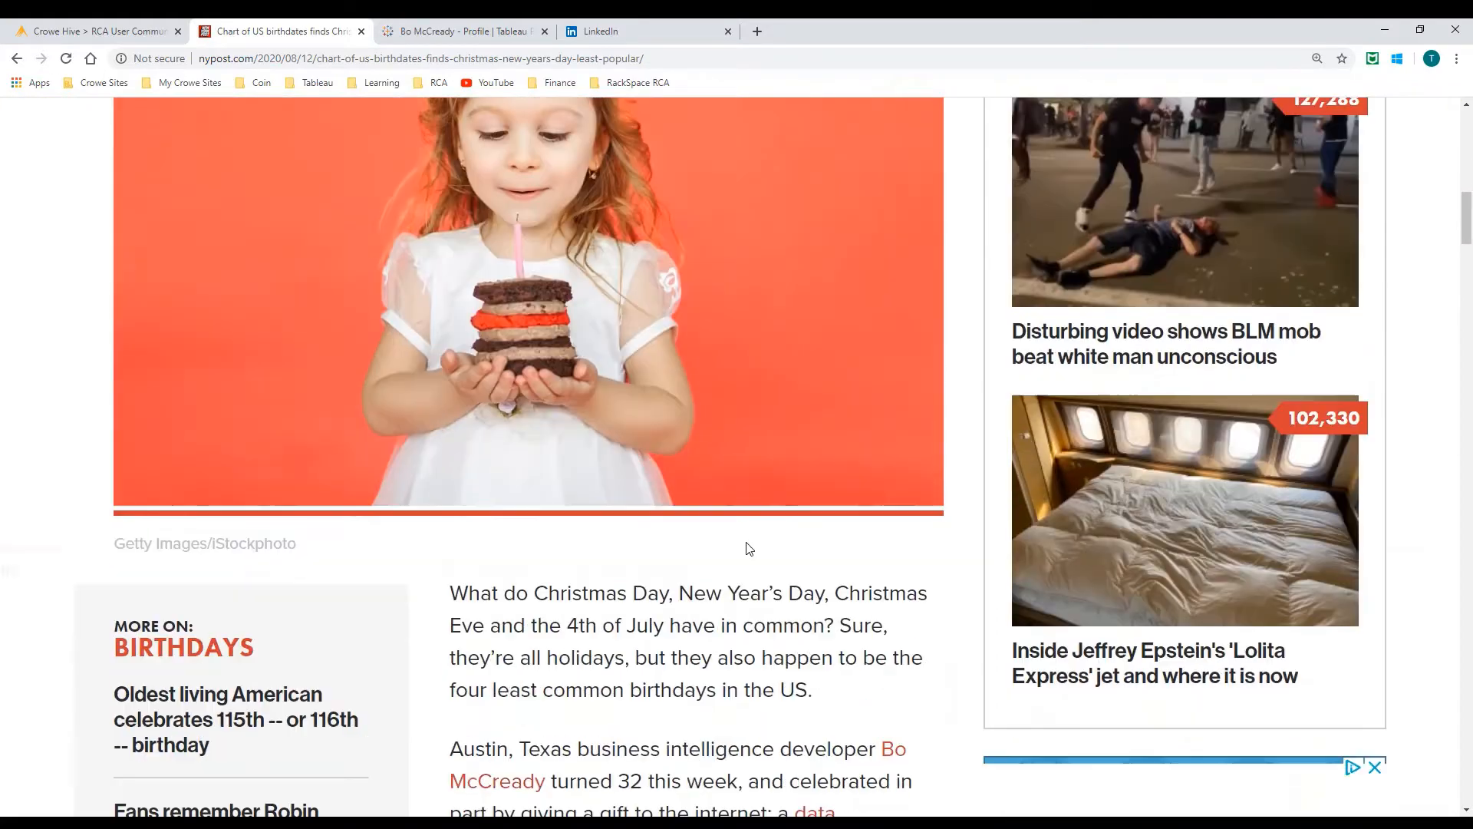
scroll(748, 547, "down", 7)
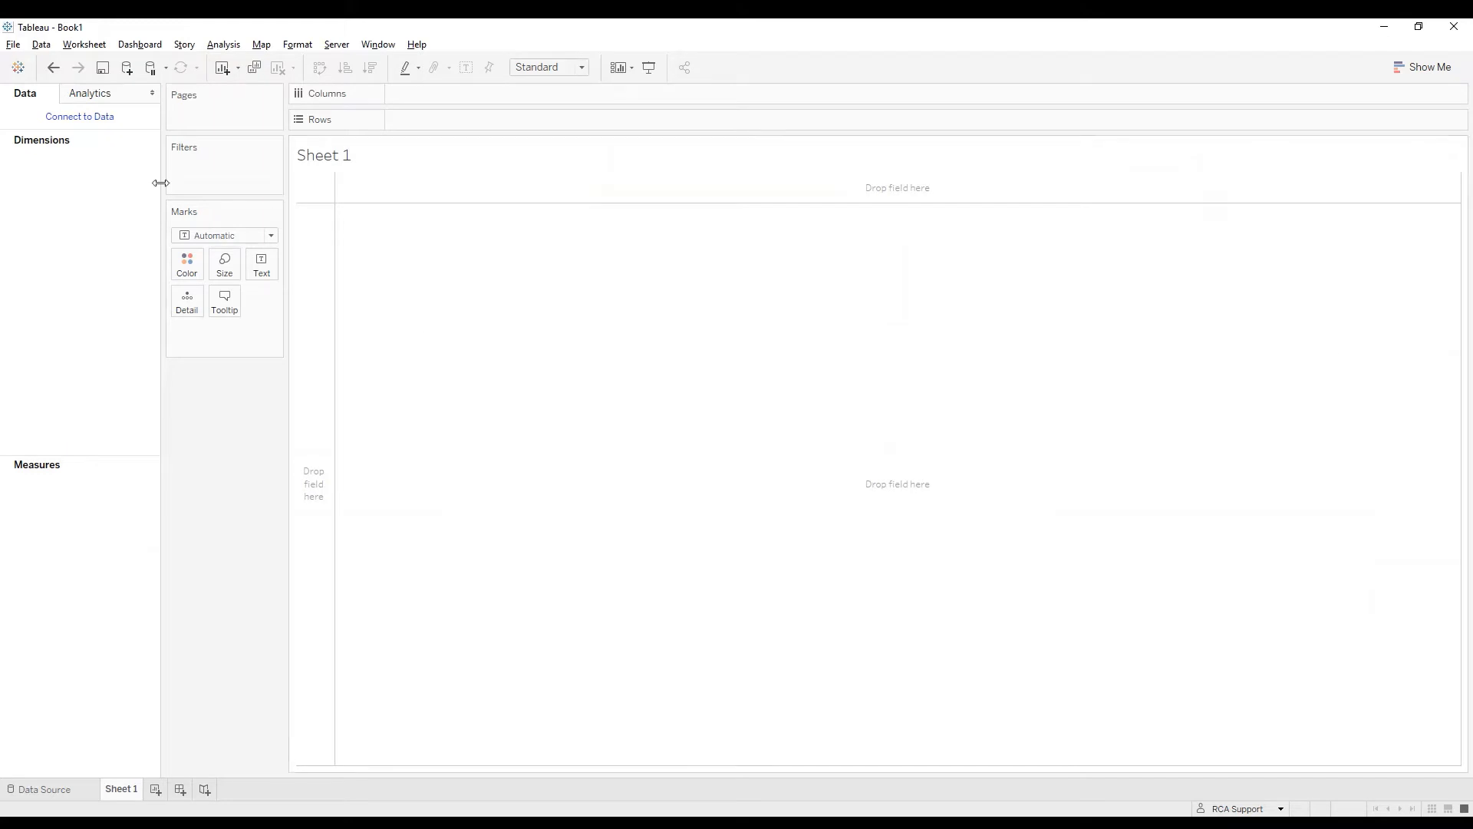
Step: In Tableau, connect the workbook to the Transaction data source published on Tableau Server
left_click(98, 119)
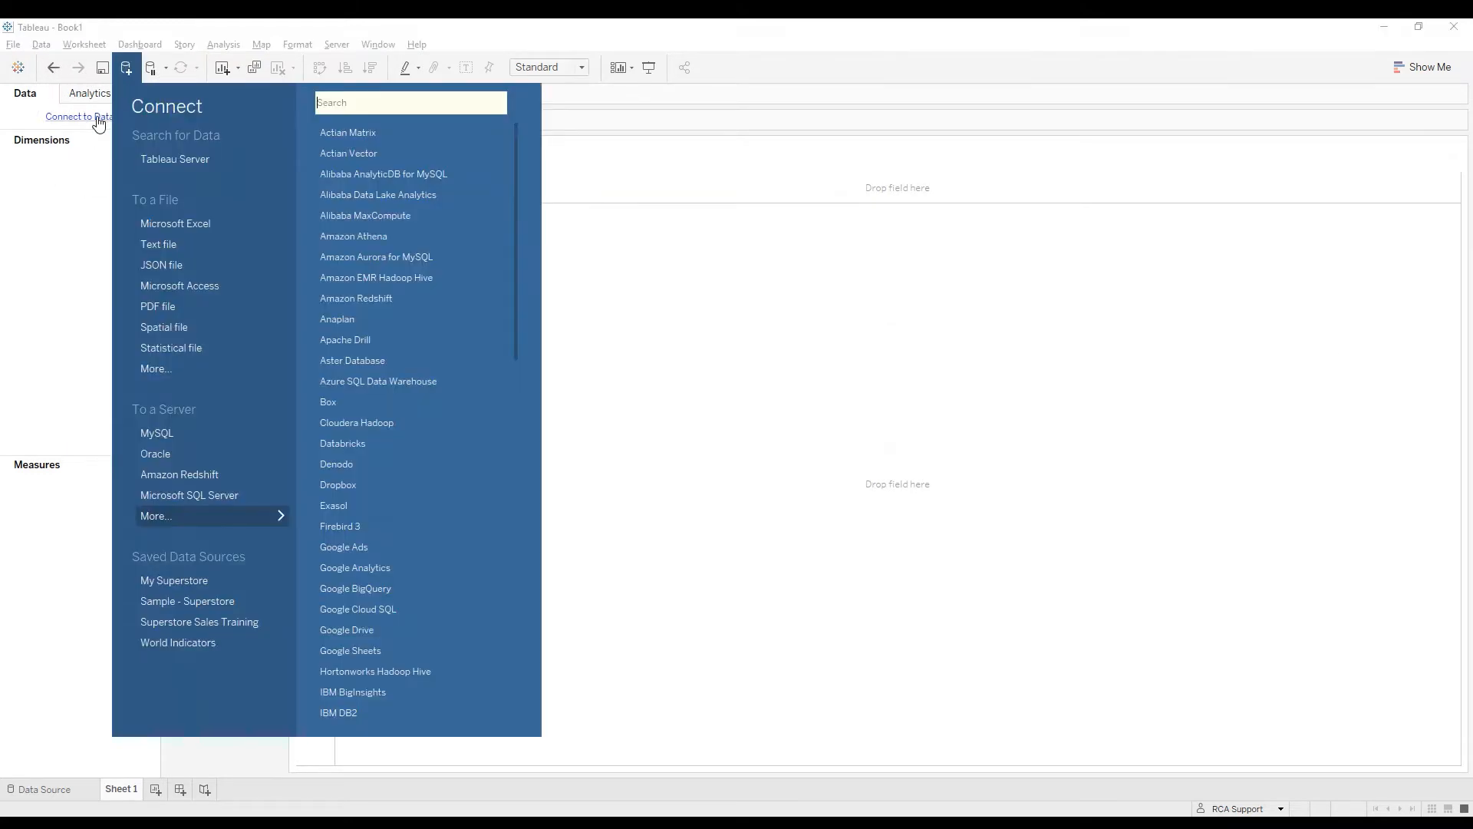
left_click(175, 158)
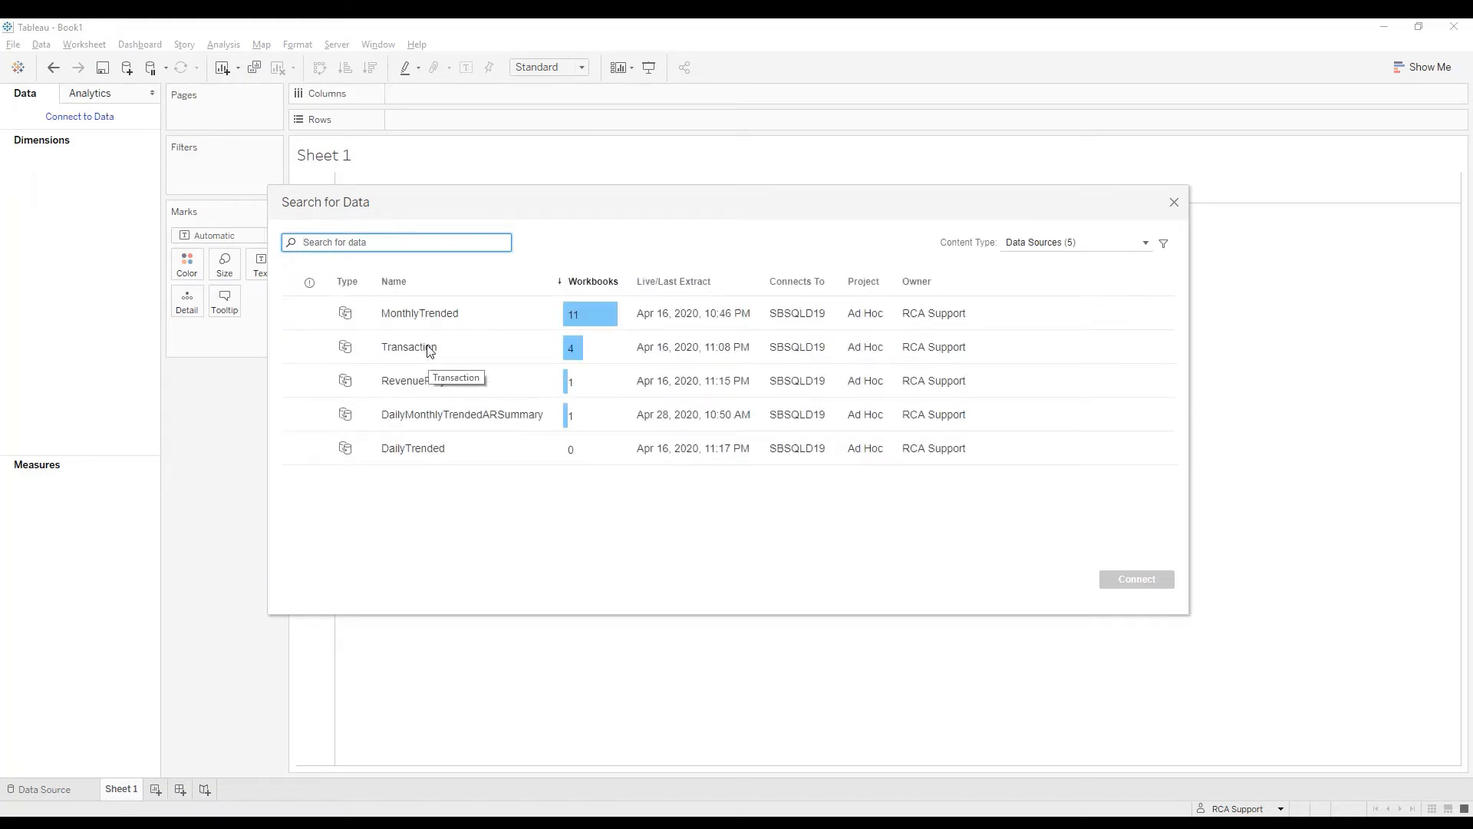
left_click(428, 349)
left_click(429, 349)
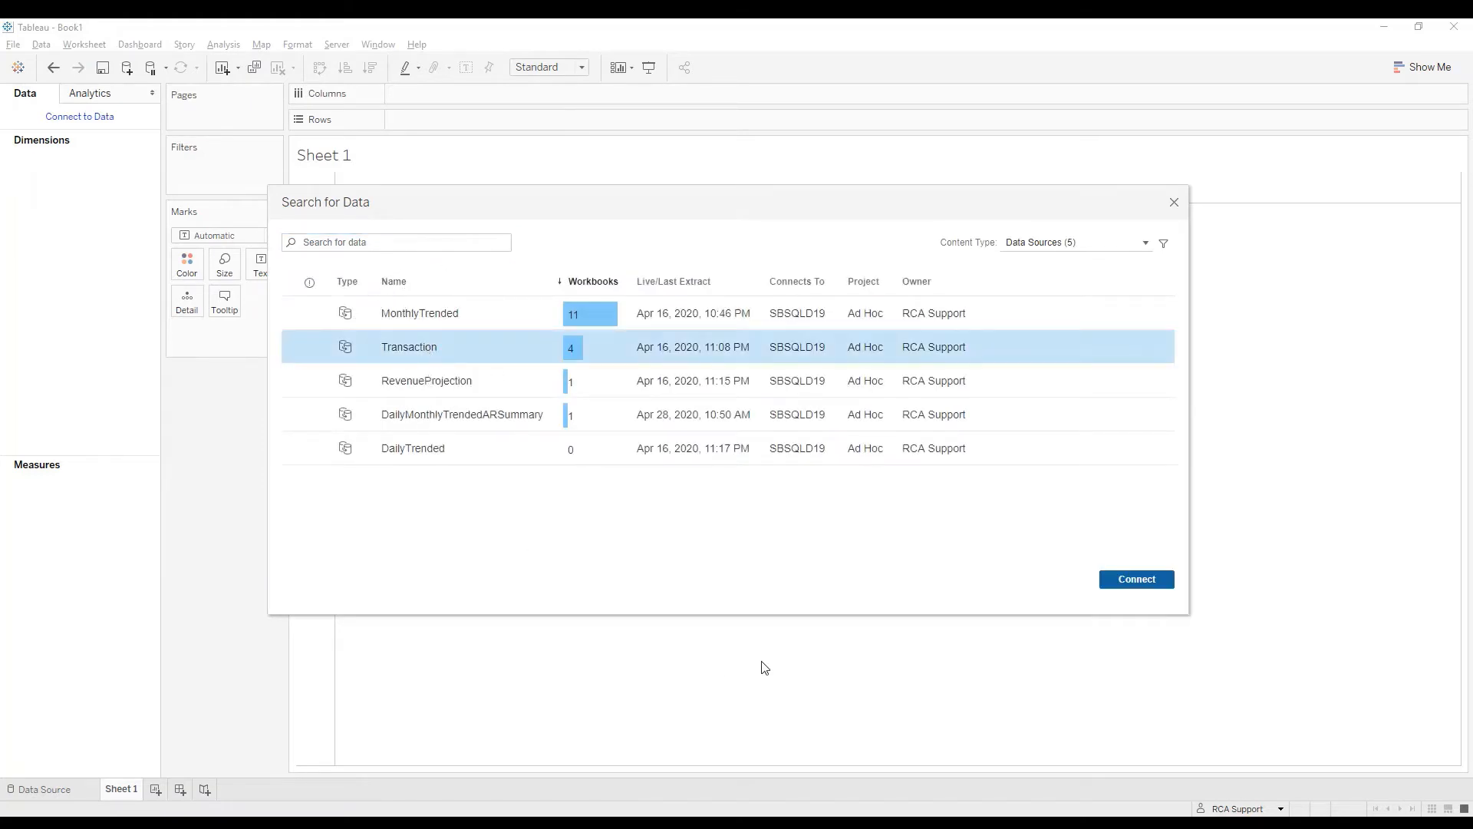
left_click(1150, 584)
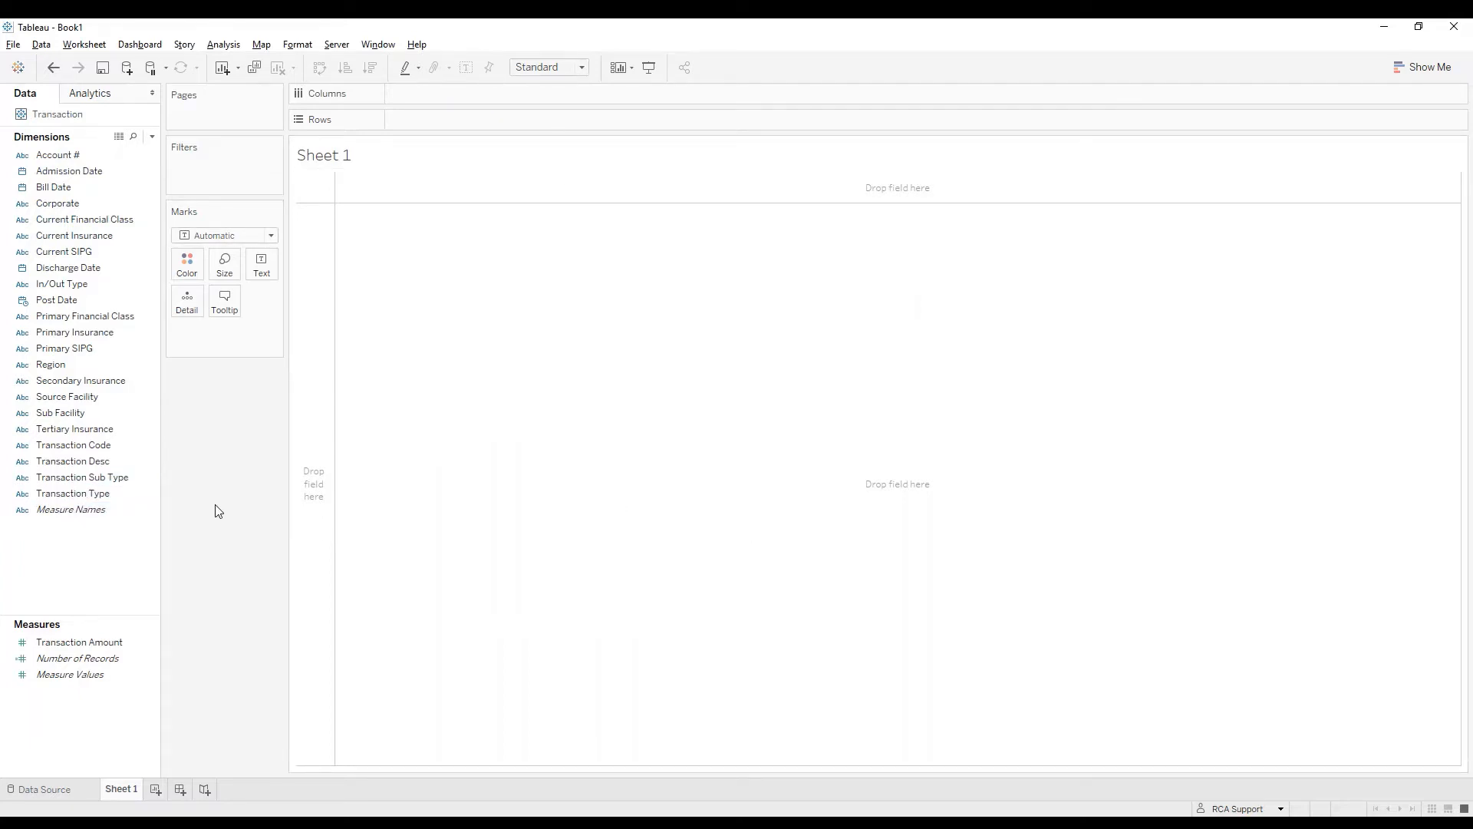
Step: Filter the sheet by Transaction Type so that only PAYMENT is included
left_click(85, 497)
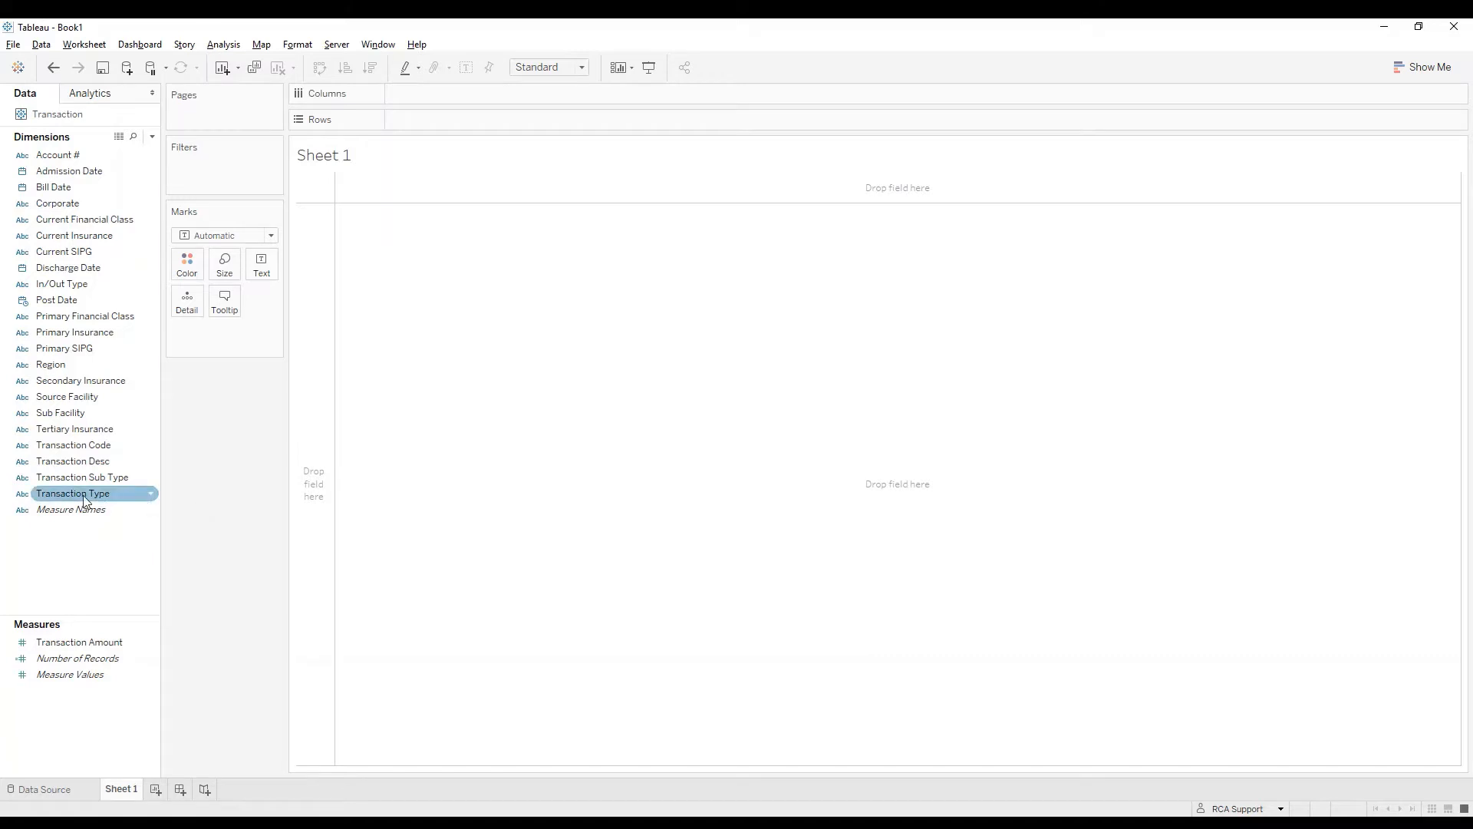
left_click_drag(85, 499, 223, 177)
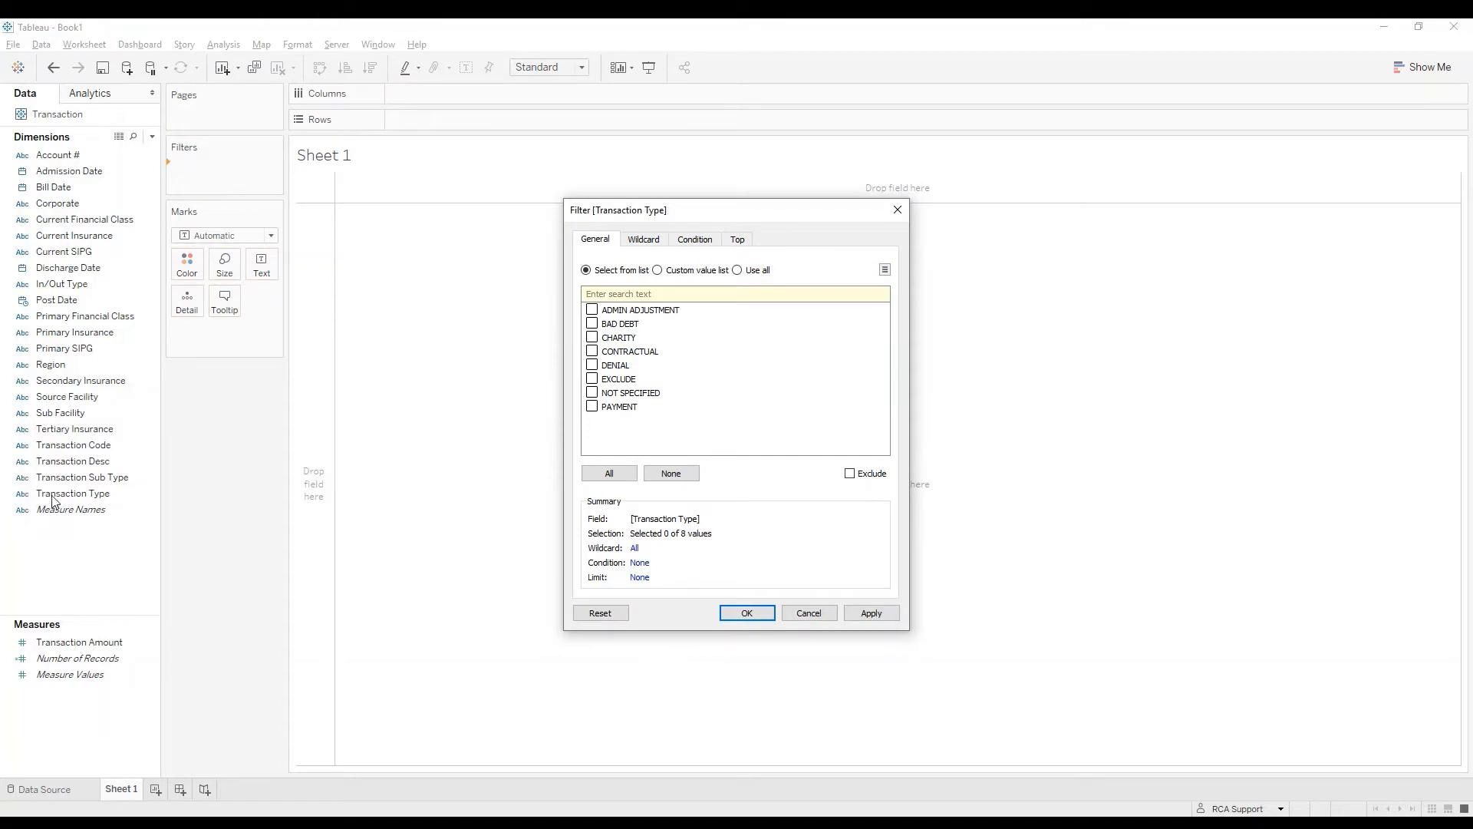
left_click(593, 406)
left_click(759, 612)
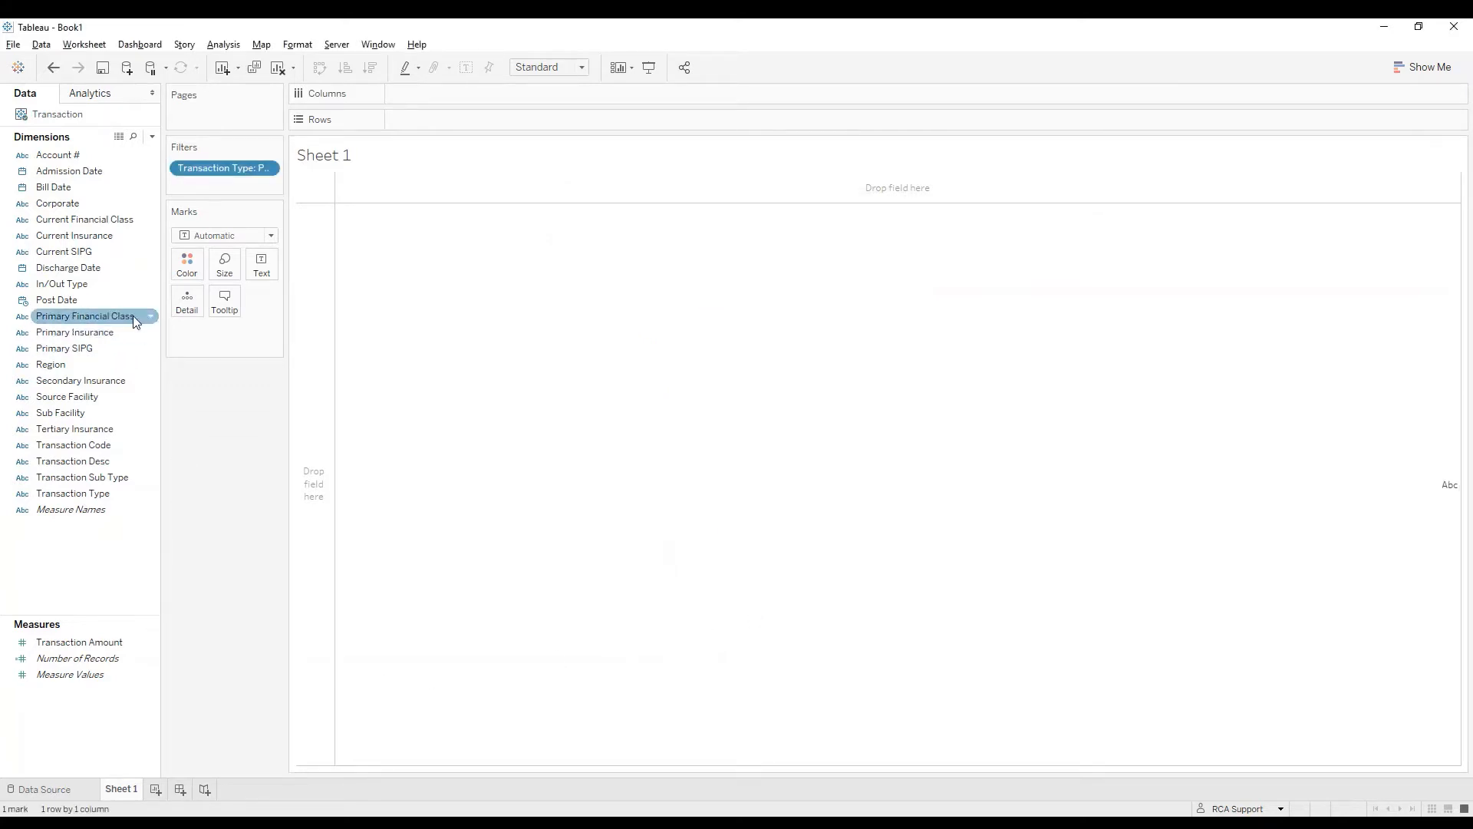
Step: Place Post Date on the columns and set it to the discrete Day date part
left_click_drag(91, 296, 451, 95)
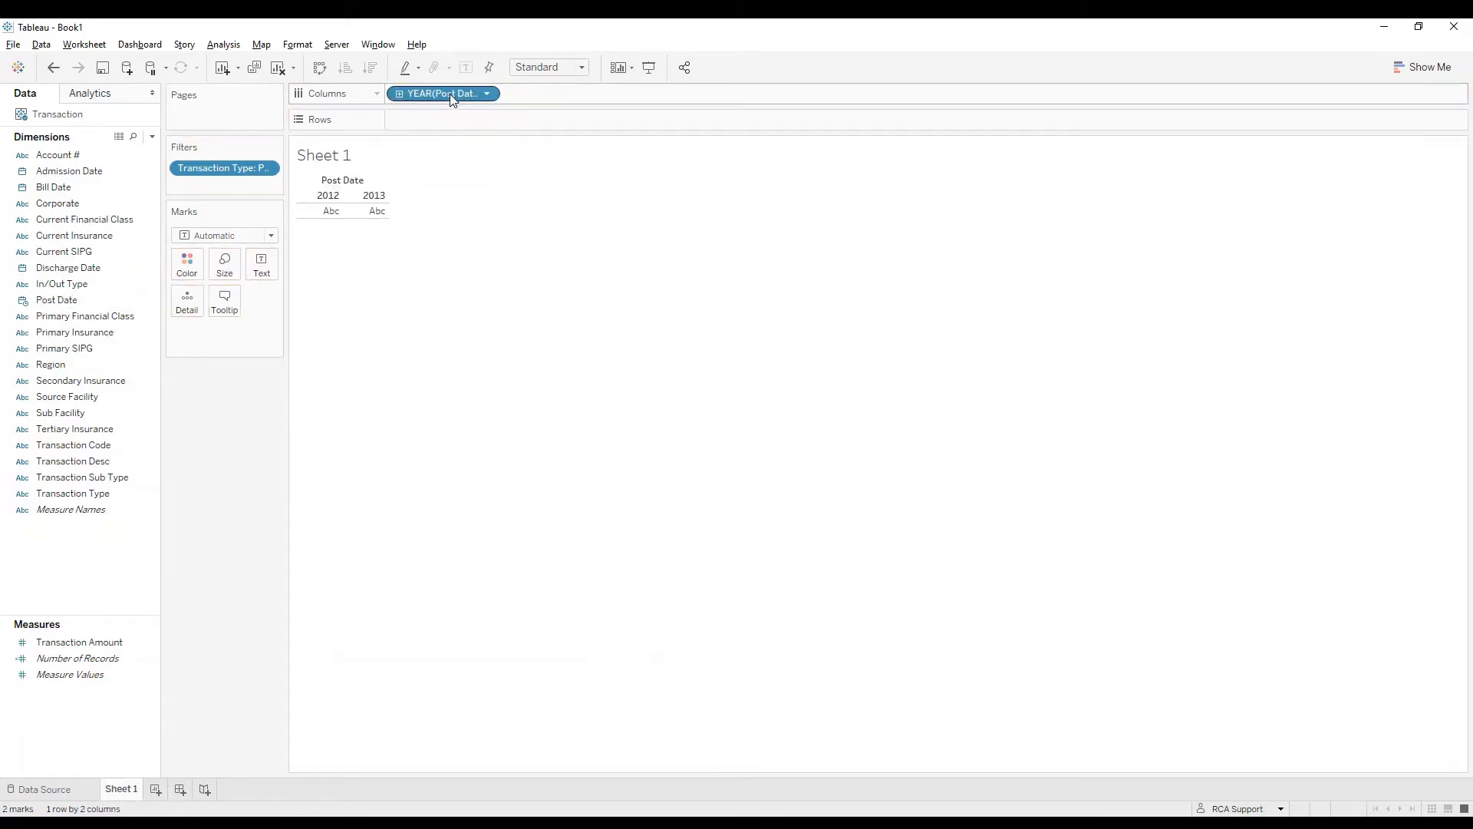
right_click(449, 94)
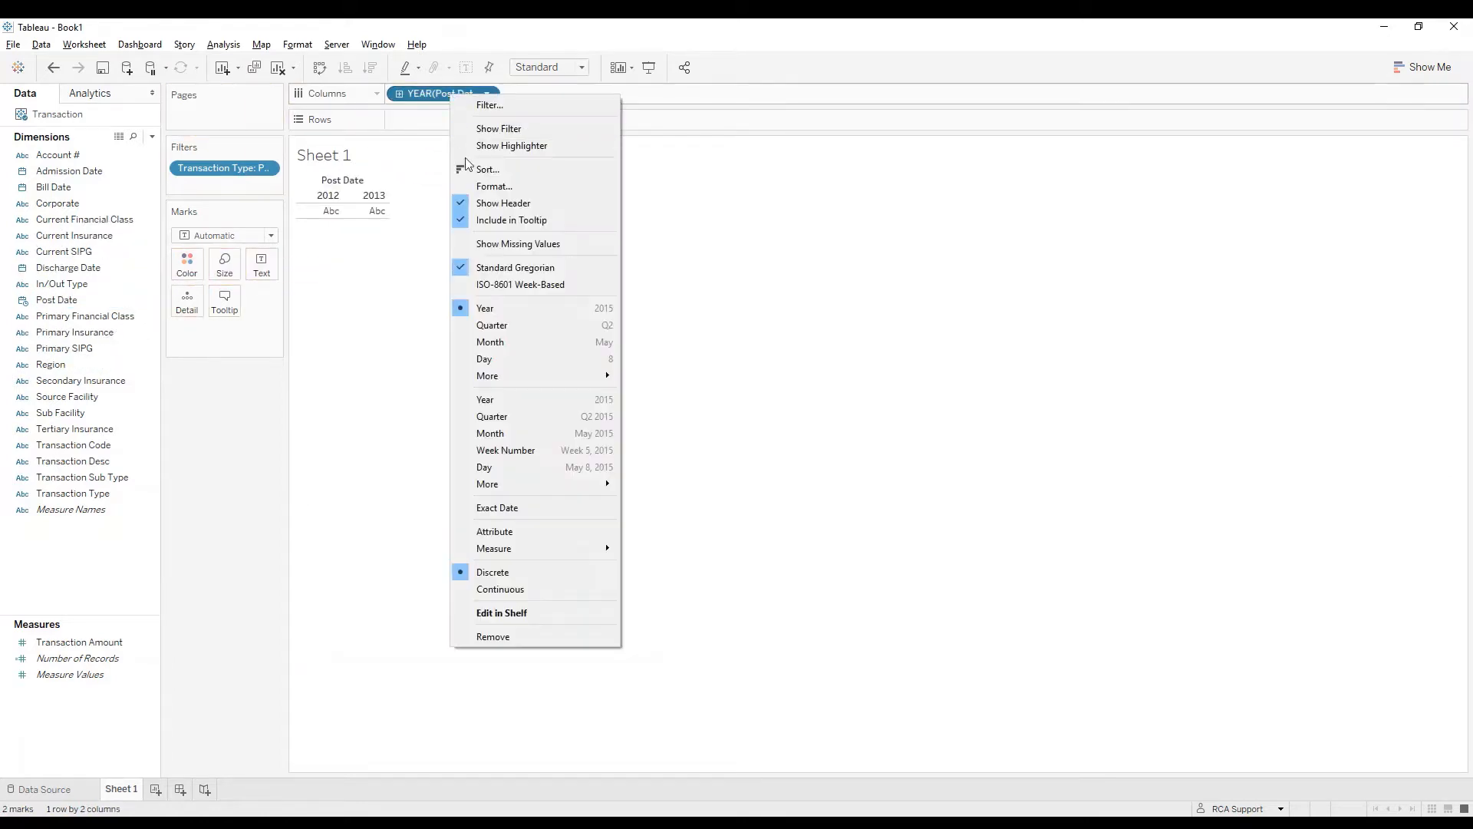
left_click(484, 366)
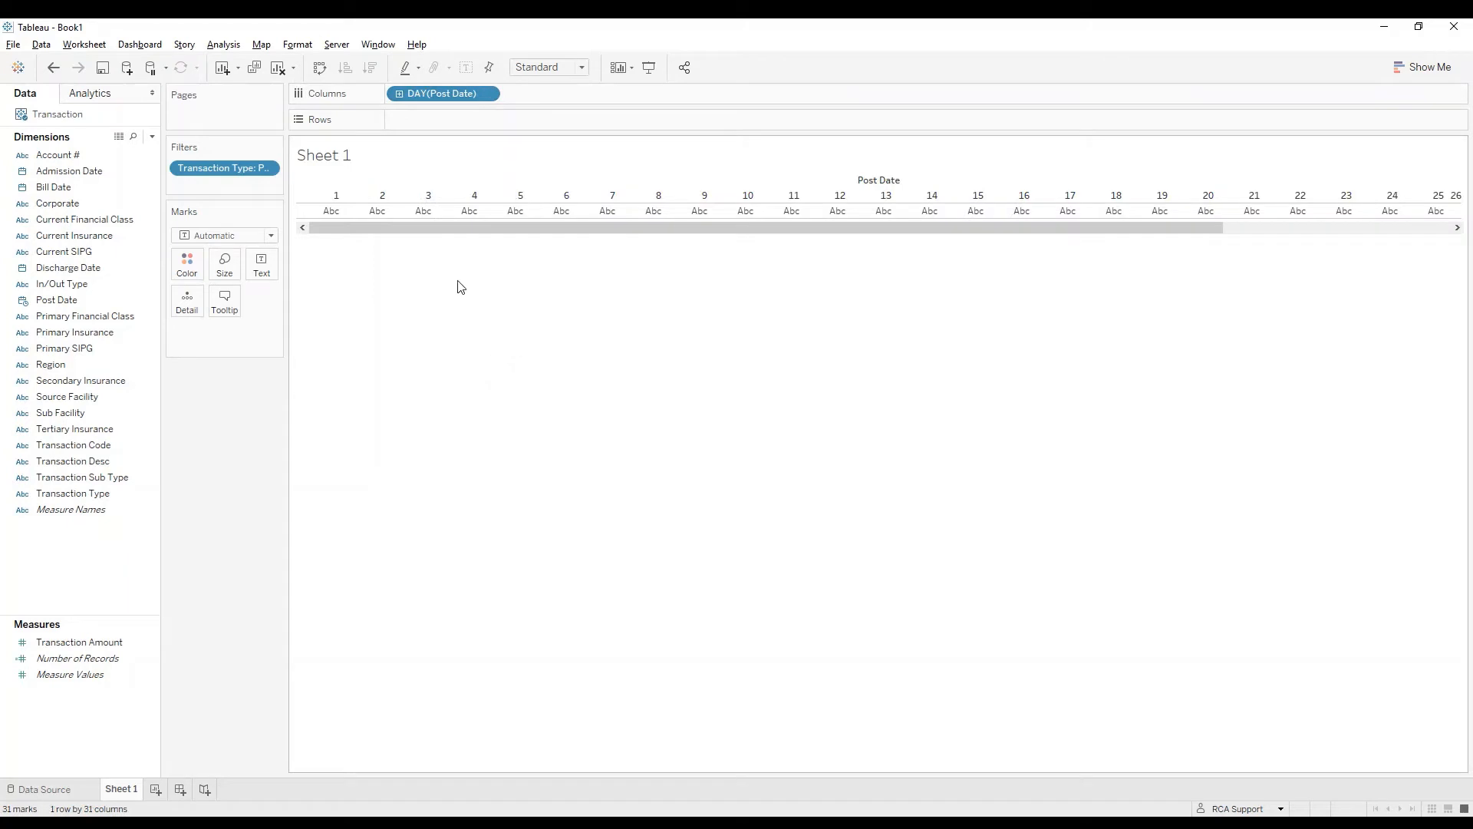
left_click_drag(351, 227, 582, 230)
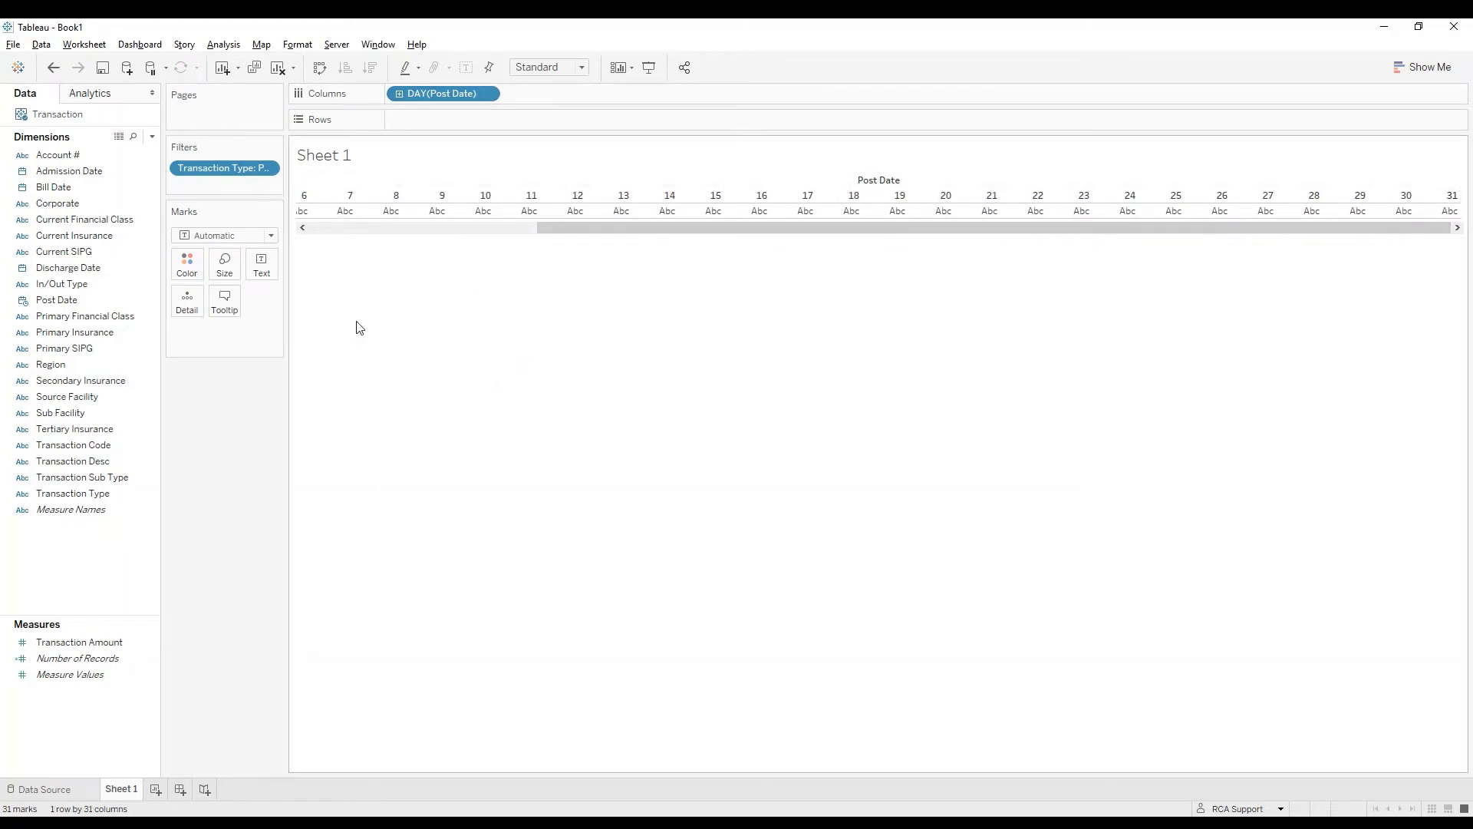
Step: Add Post Date to the rows as well and set it to the discrete Month date part
left_click(60, 306)
left_click_drag(340, 181, 436, 121)
right_click(436, 121)
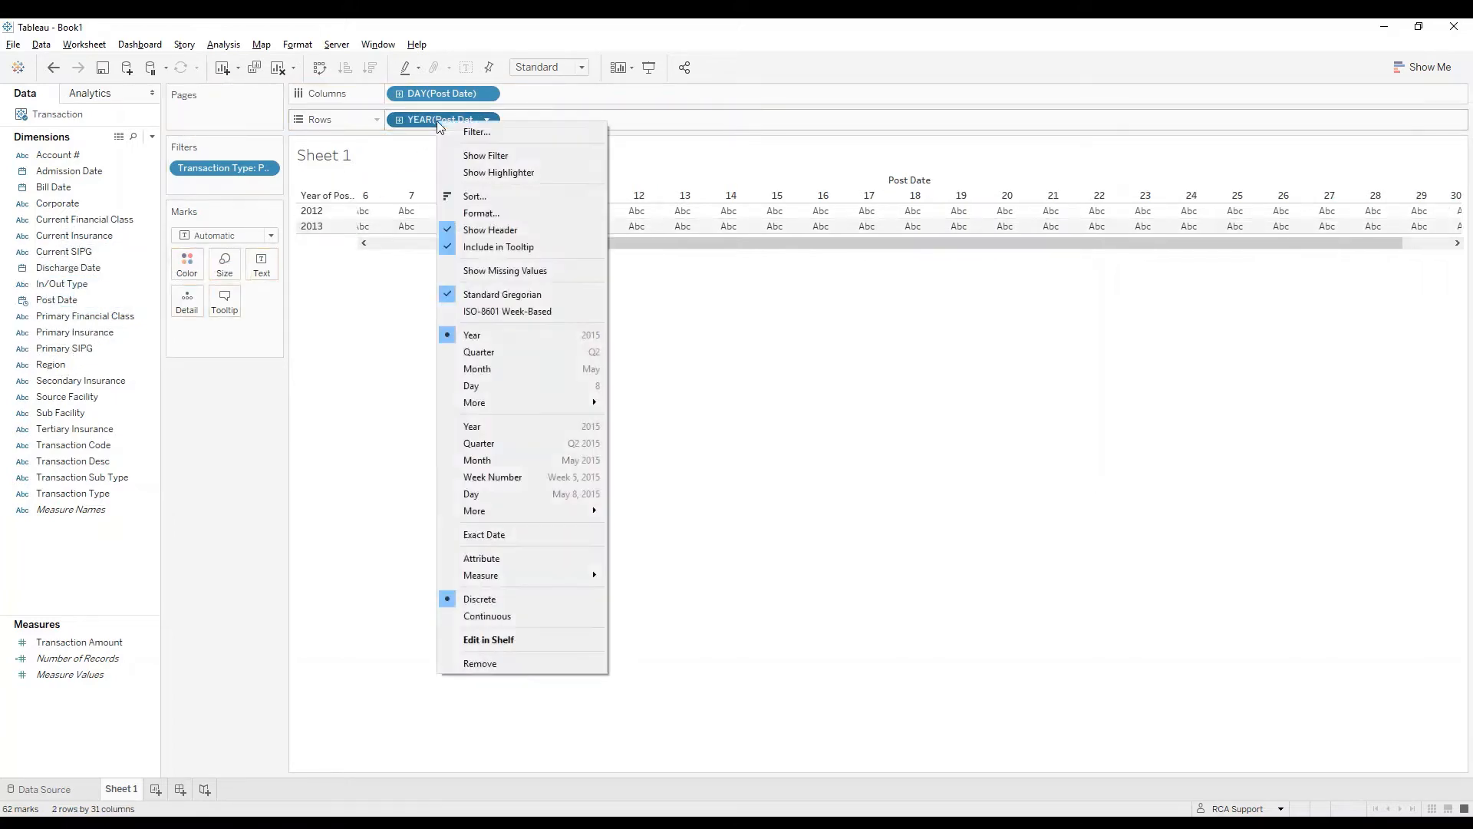
left_click(472, 371)
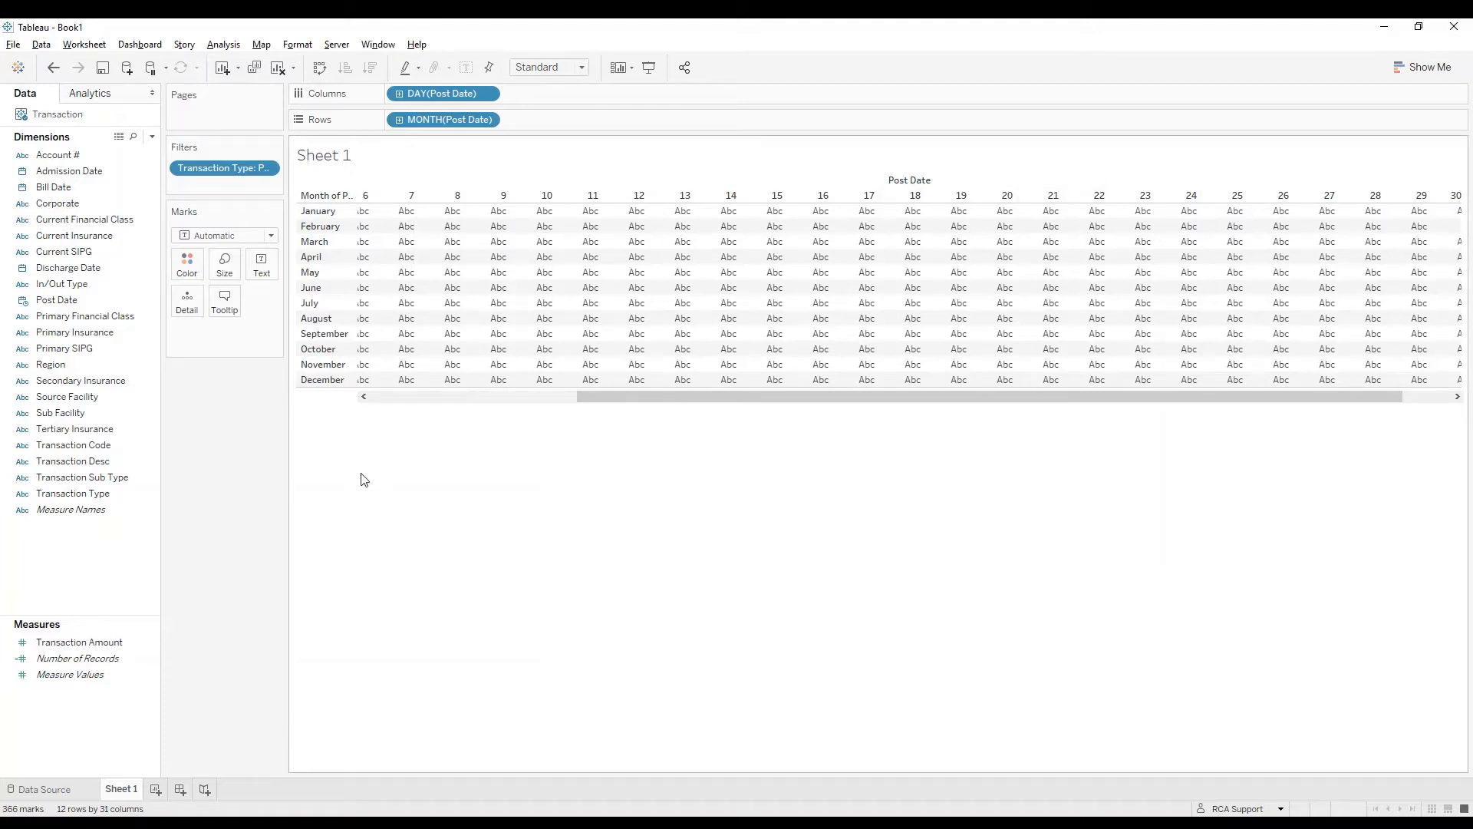
Step: Fill the table with Transaction Amount and swap the rows and columns so months run across and days run down
left_click(77, 644)
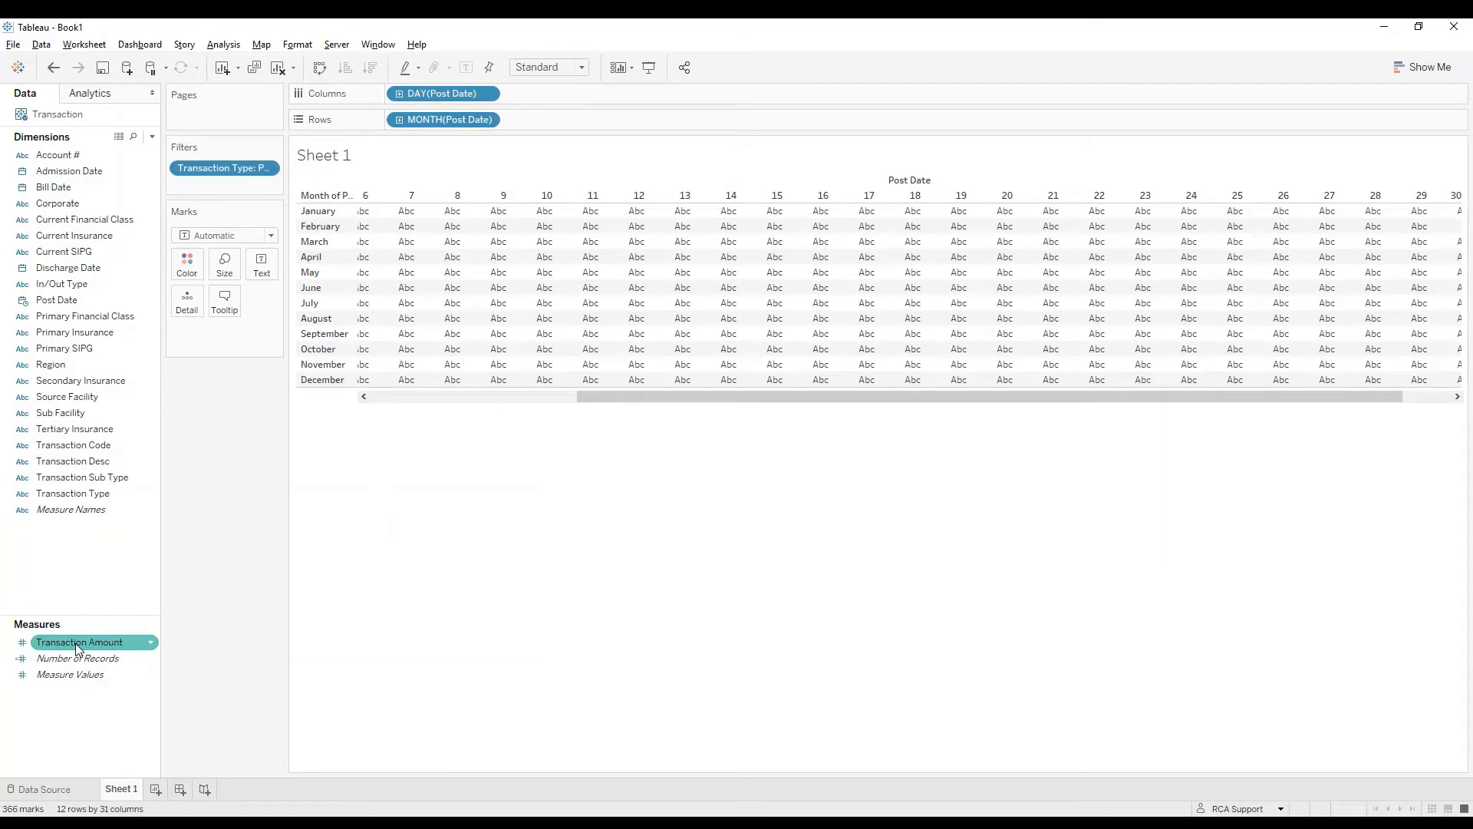
double_click(77, 644)
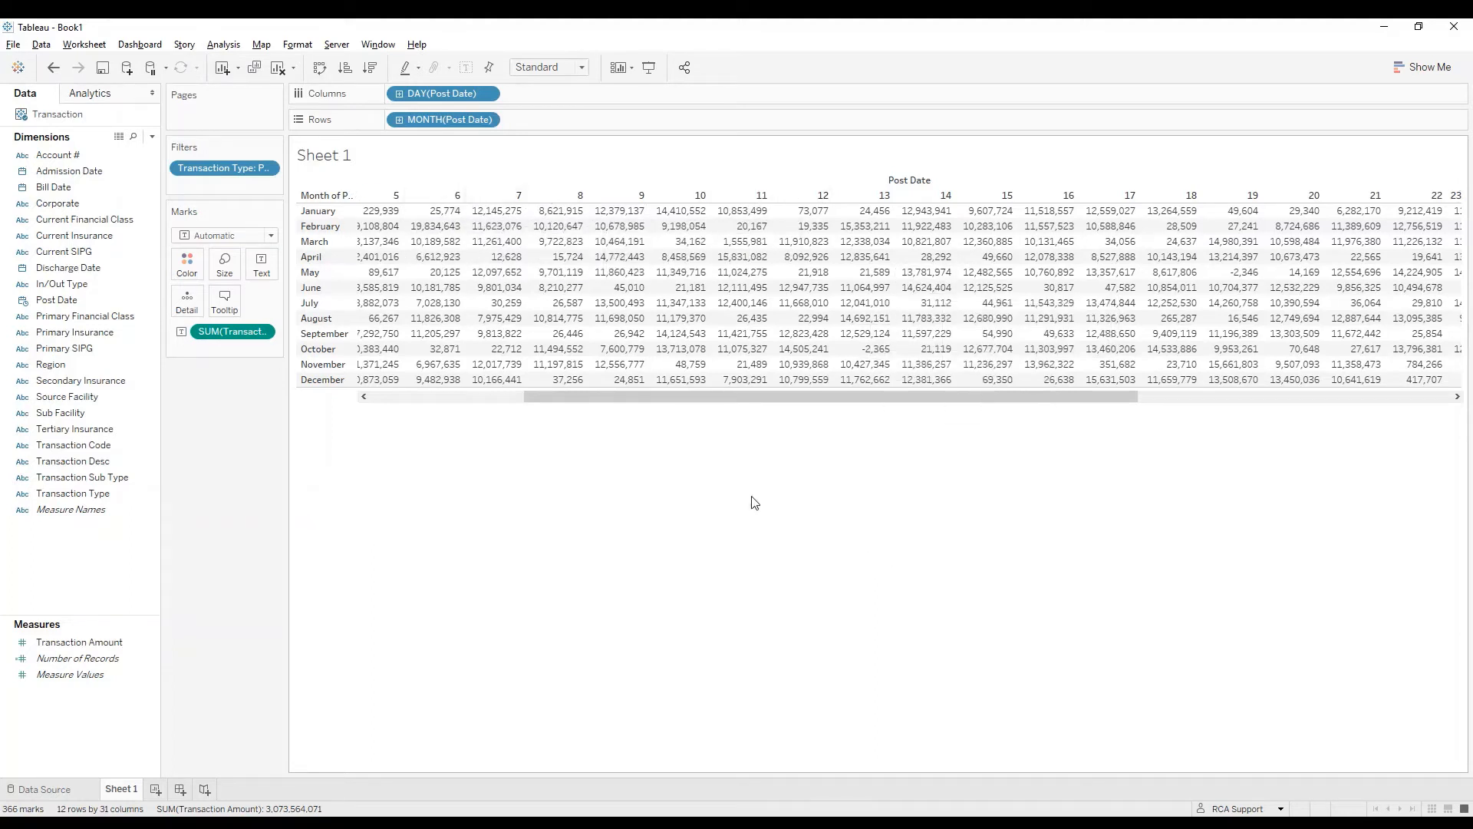
left_click(320, 68)
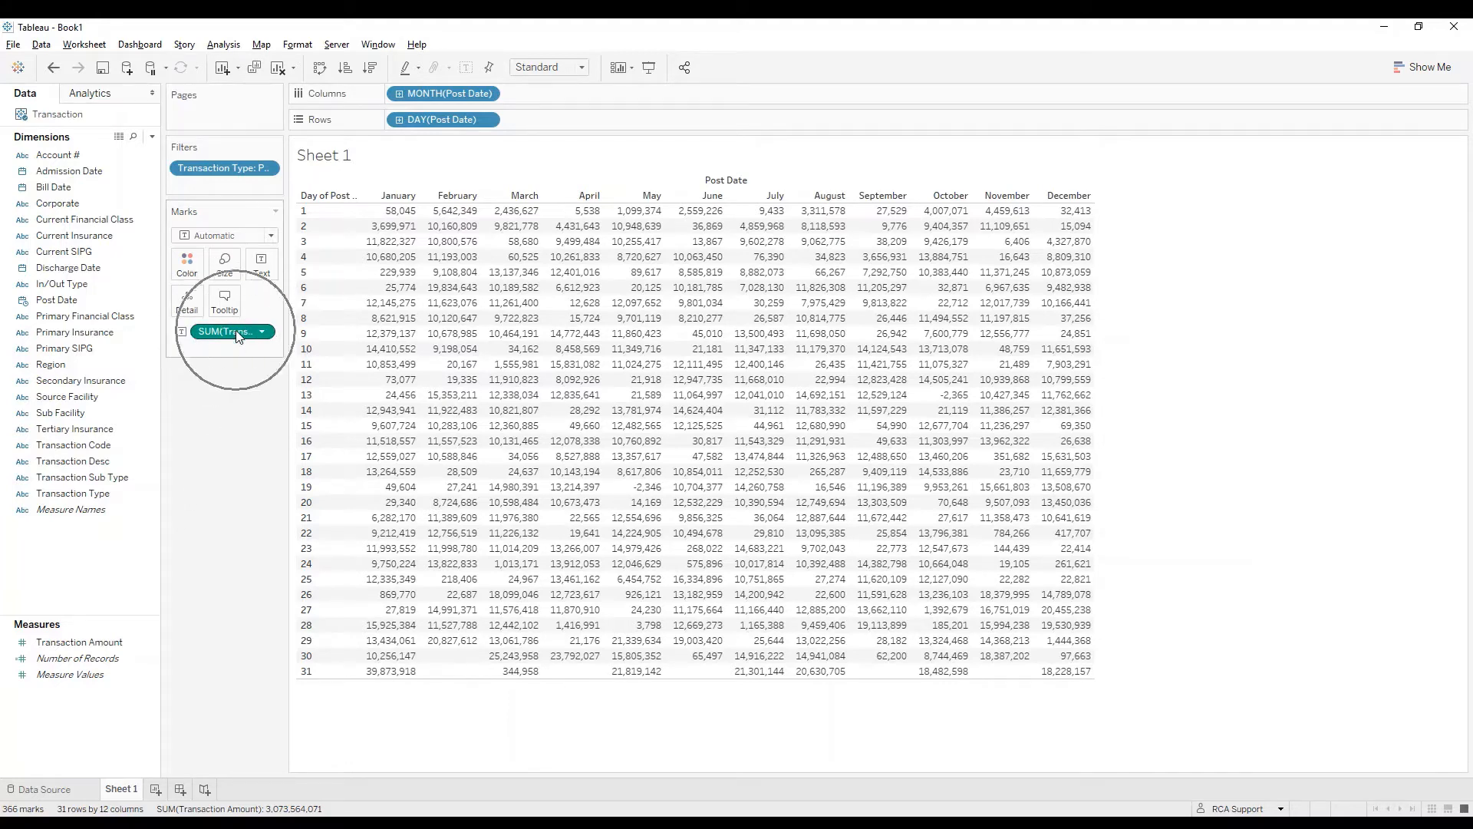
Step: Apply a Running Total quick table calculation to Transaction Amount, computed using Table (down), and inspect the cumulative values by month
left_click(263, 332)
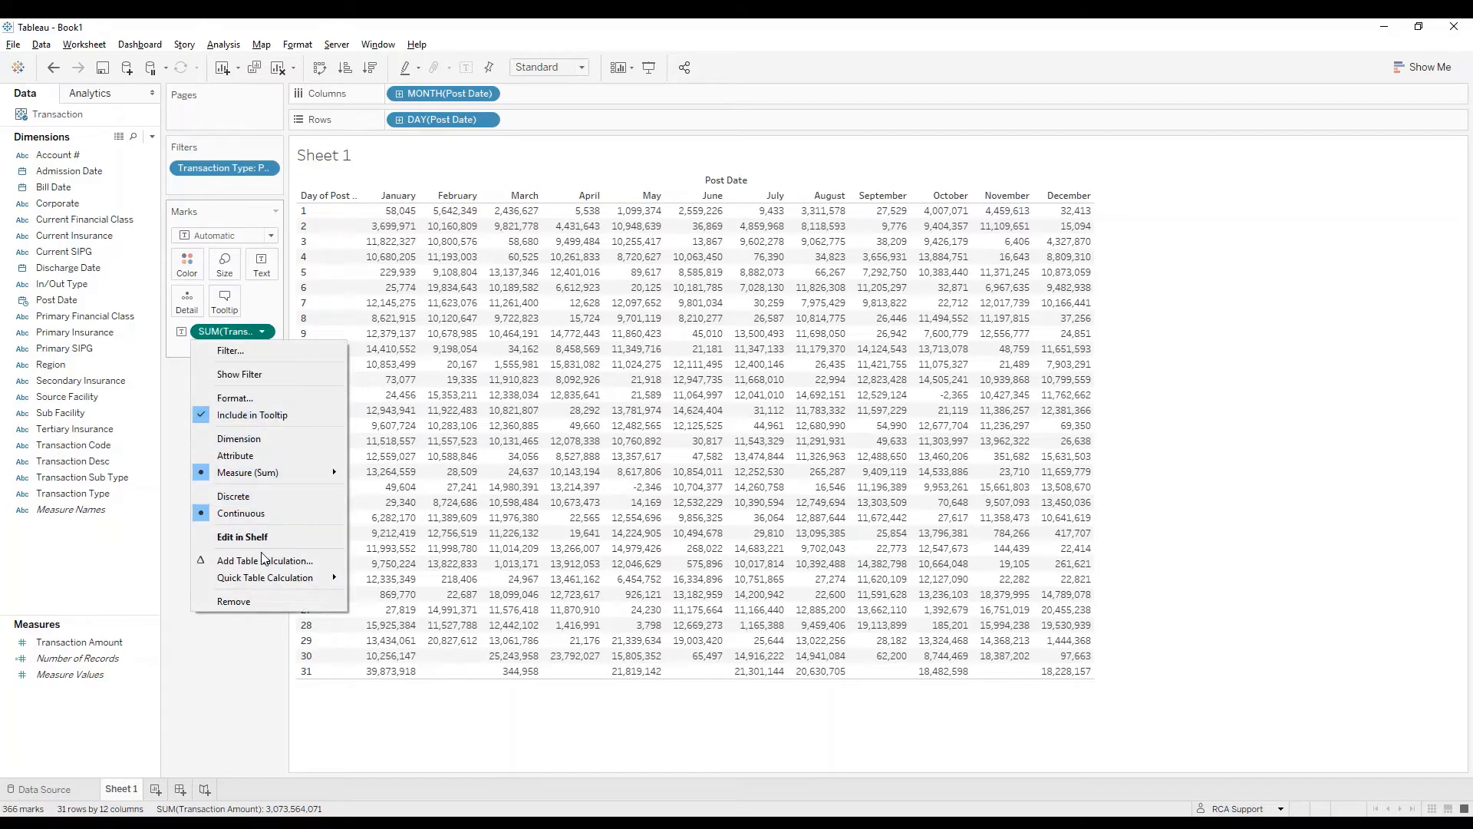
mouse_move(253, 577)
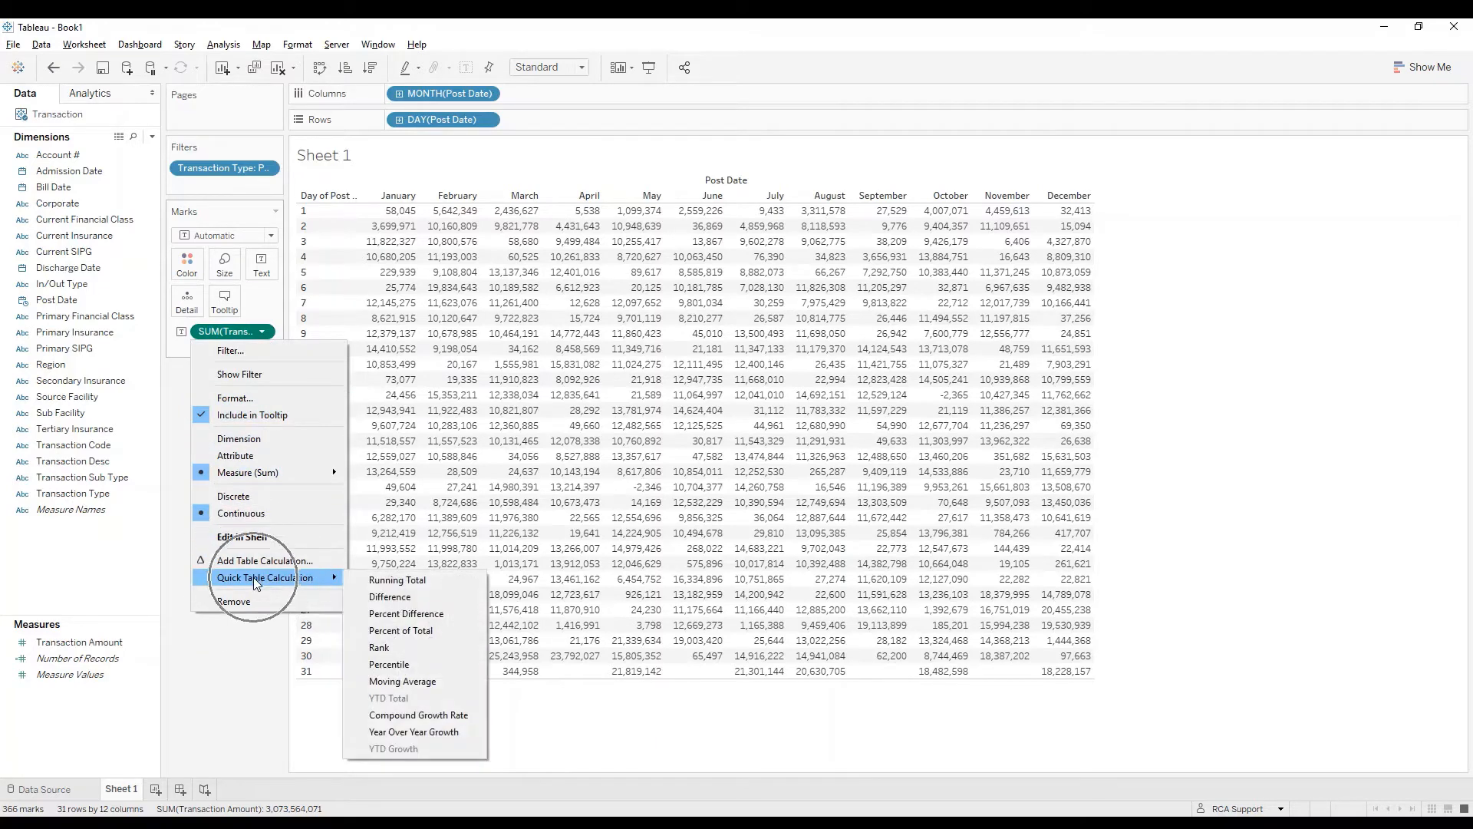
left_click(396, 581)
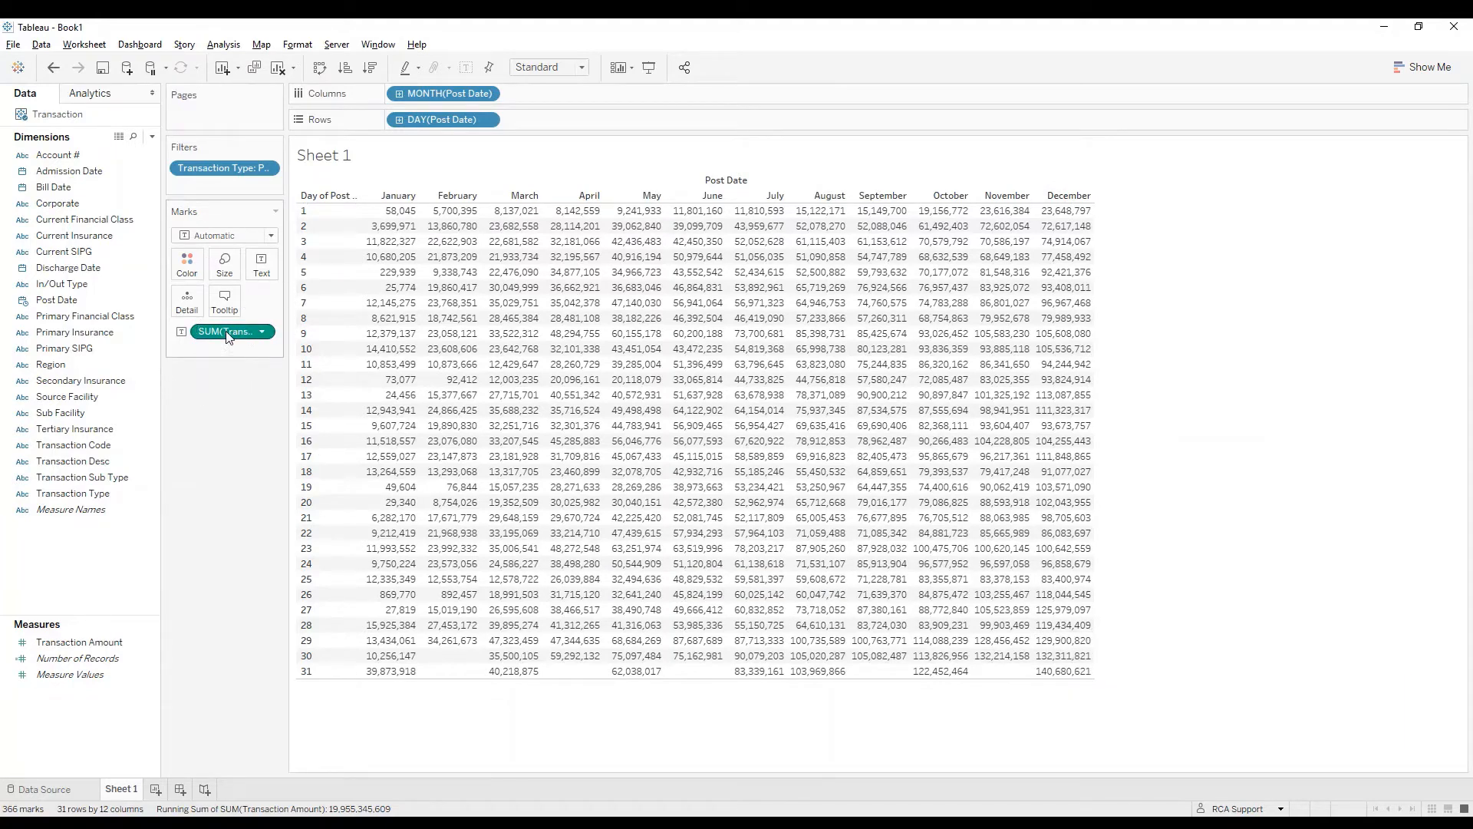
left_click(262, 331)
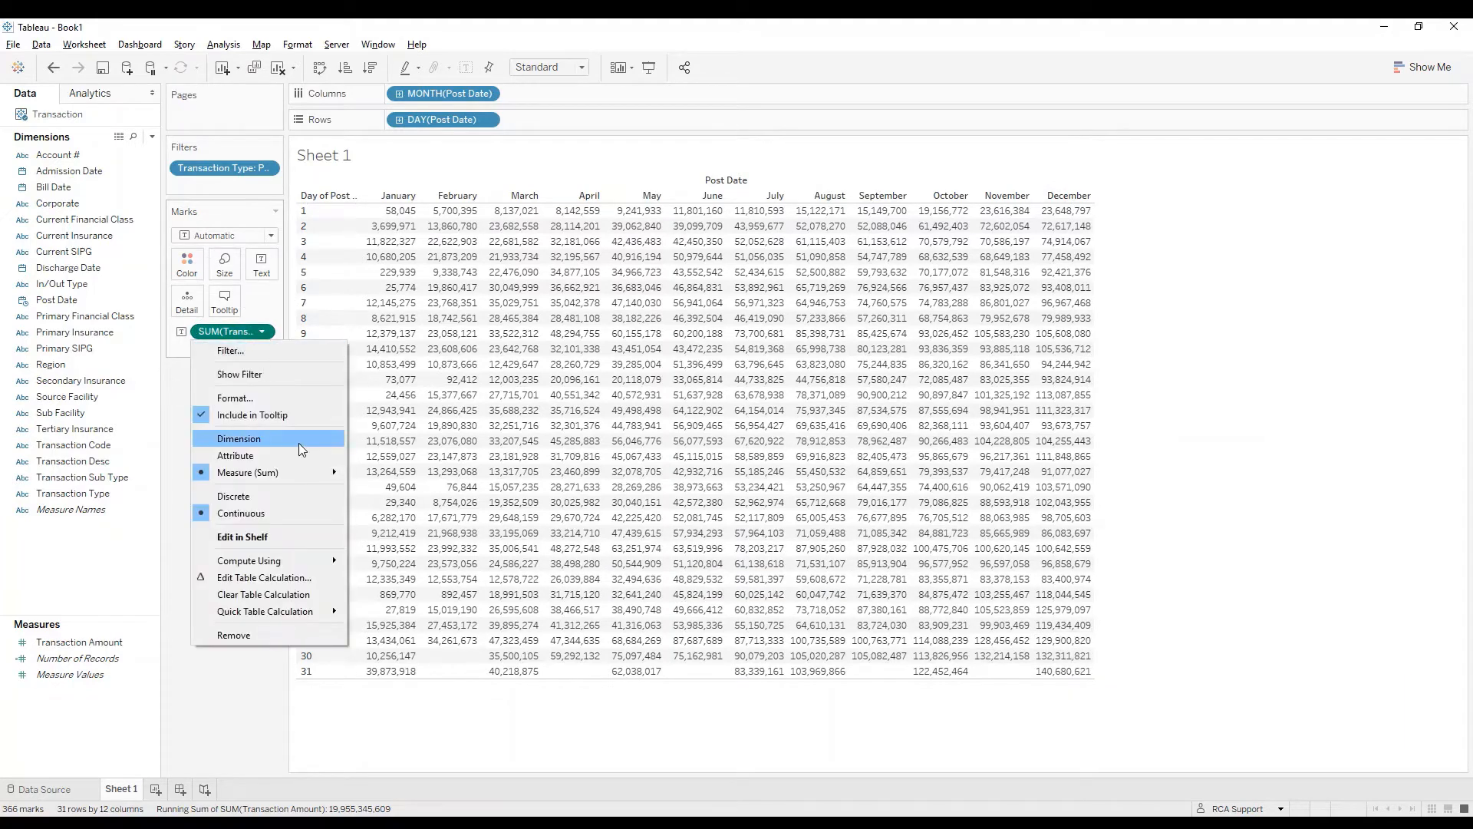
mouse_move(280, 560)
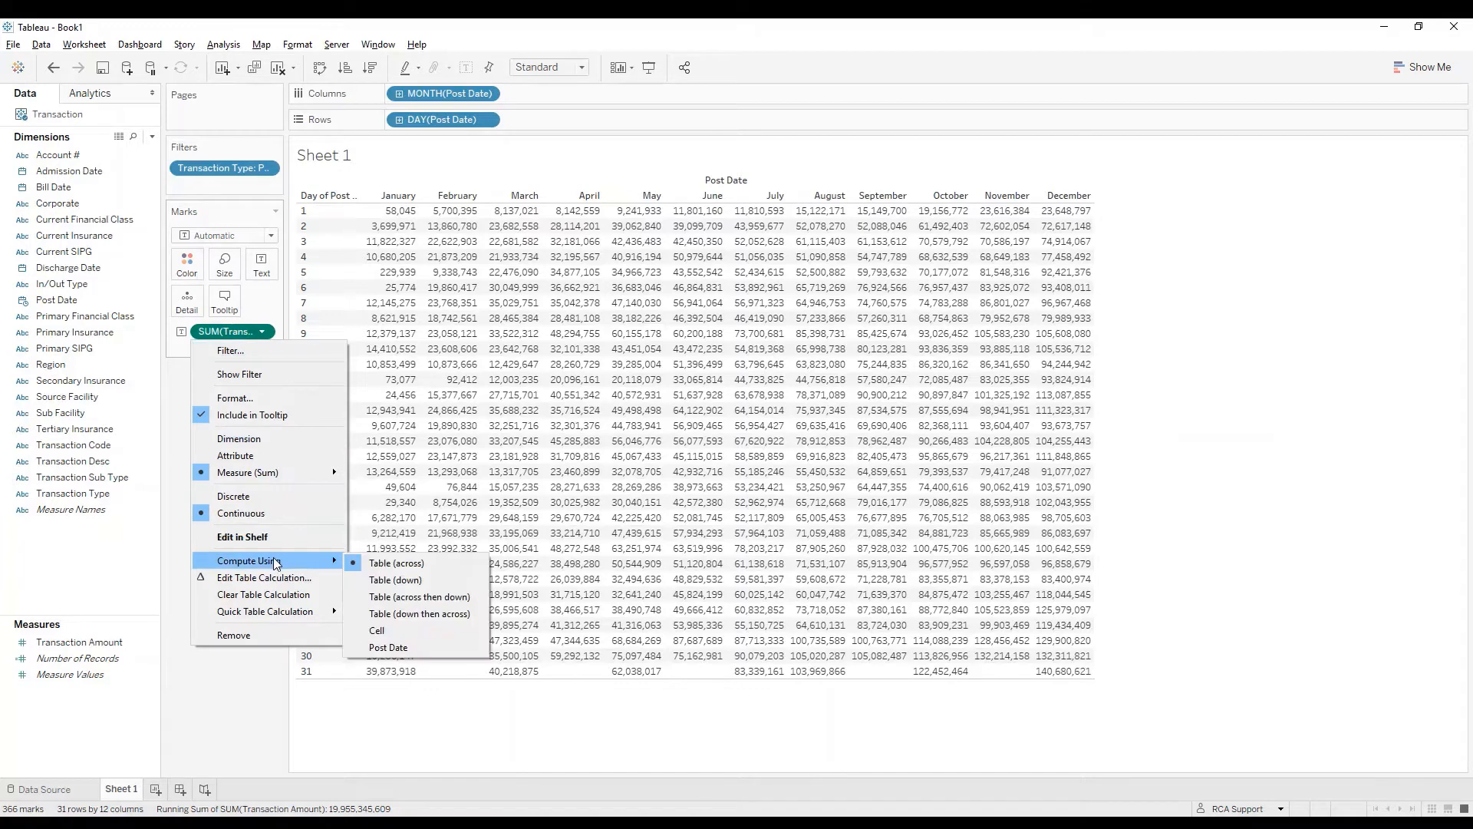
left_click(393, 581)
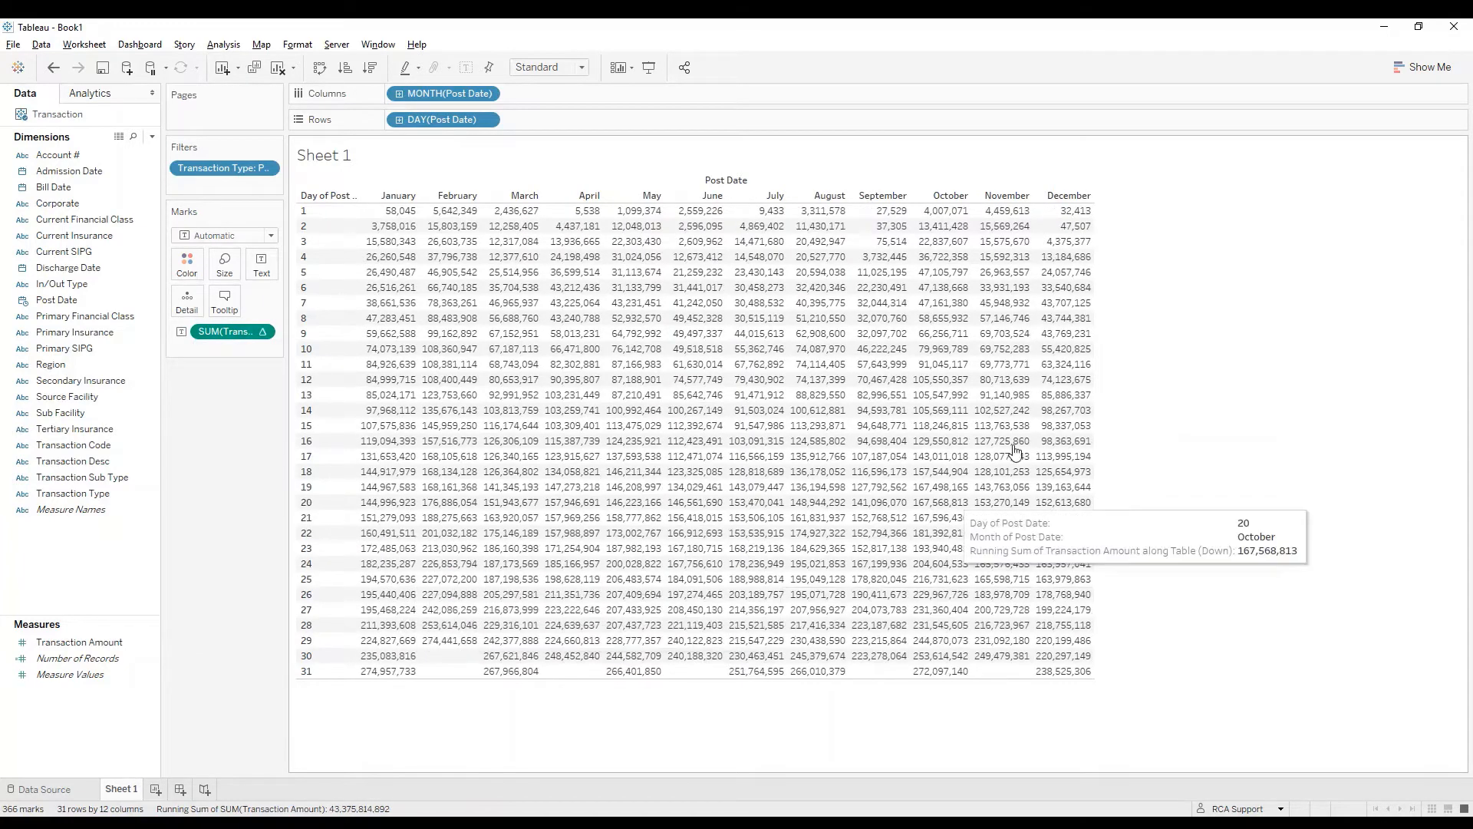
mouse_move(1074, 212)
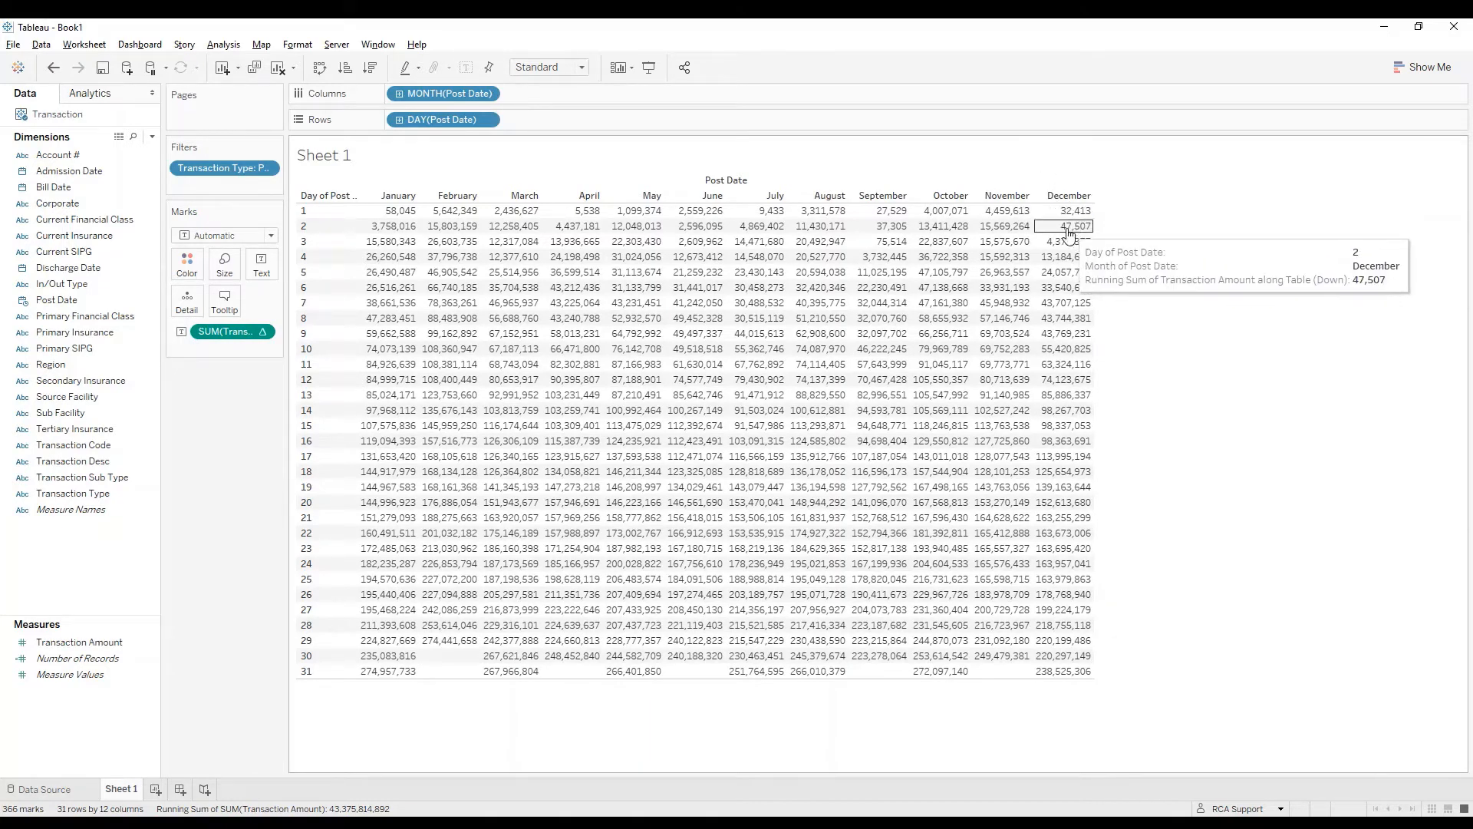
mouse_move(1066, 348)
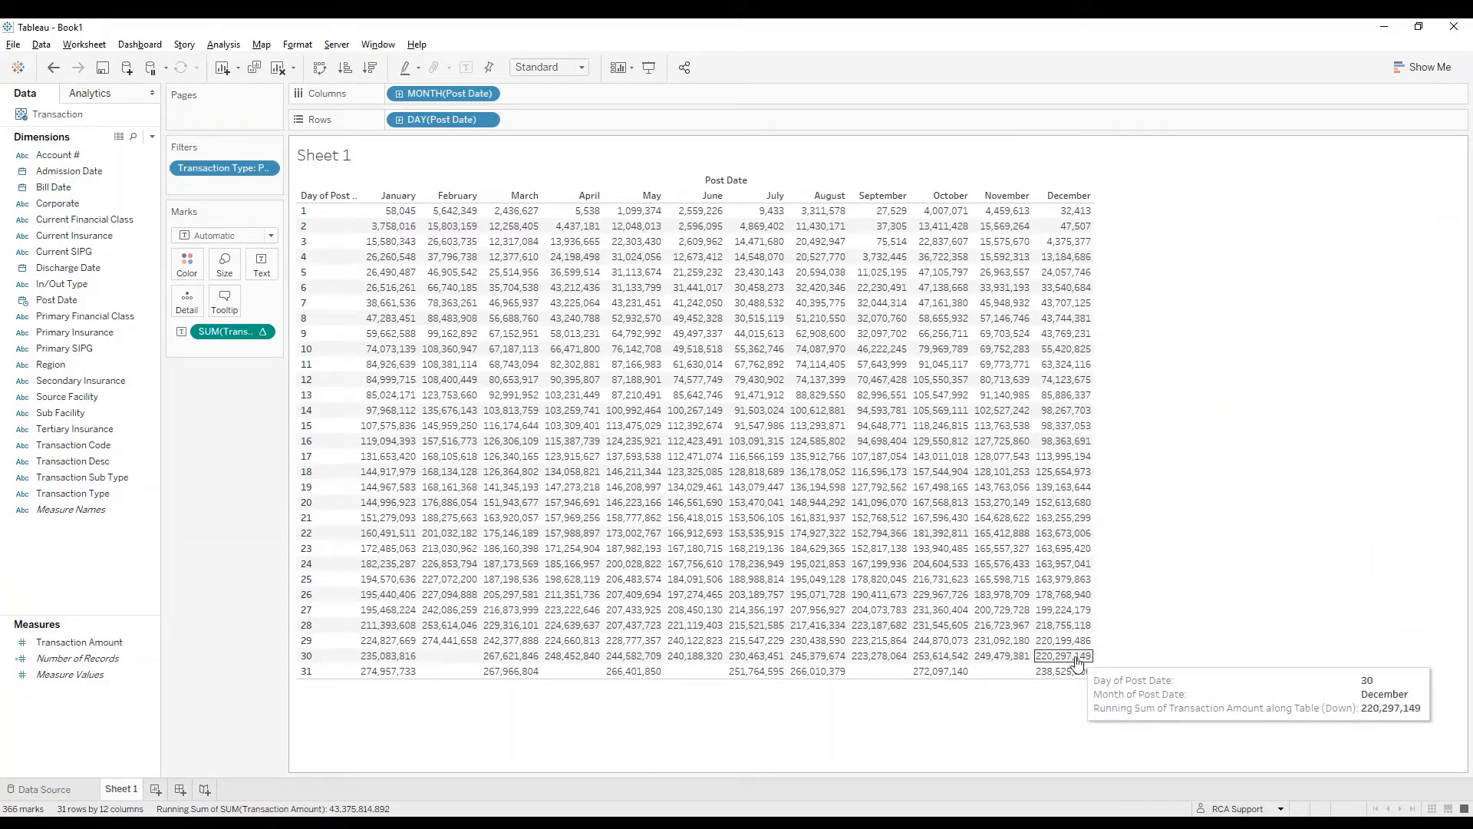
mouse_move(1076, 674)
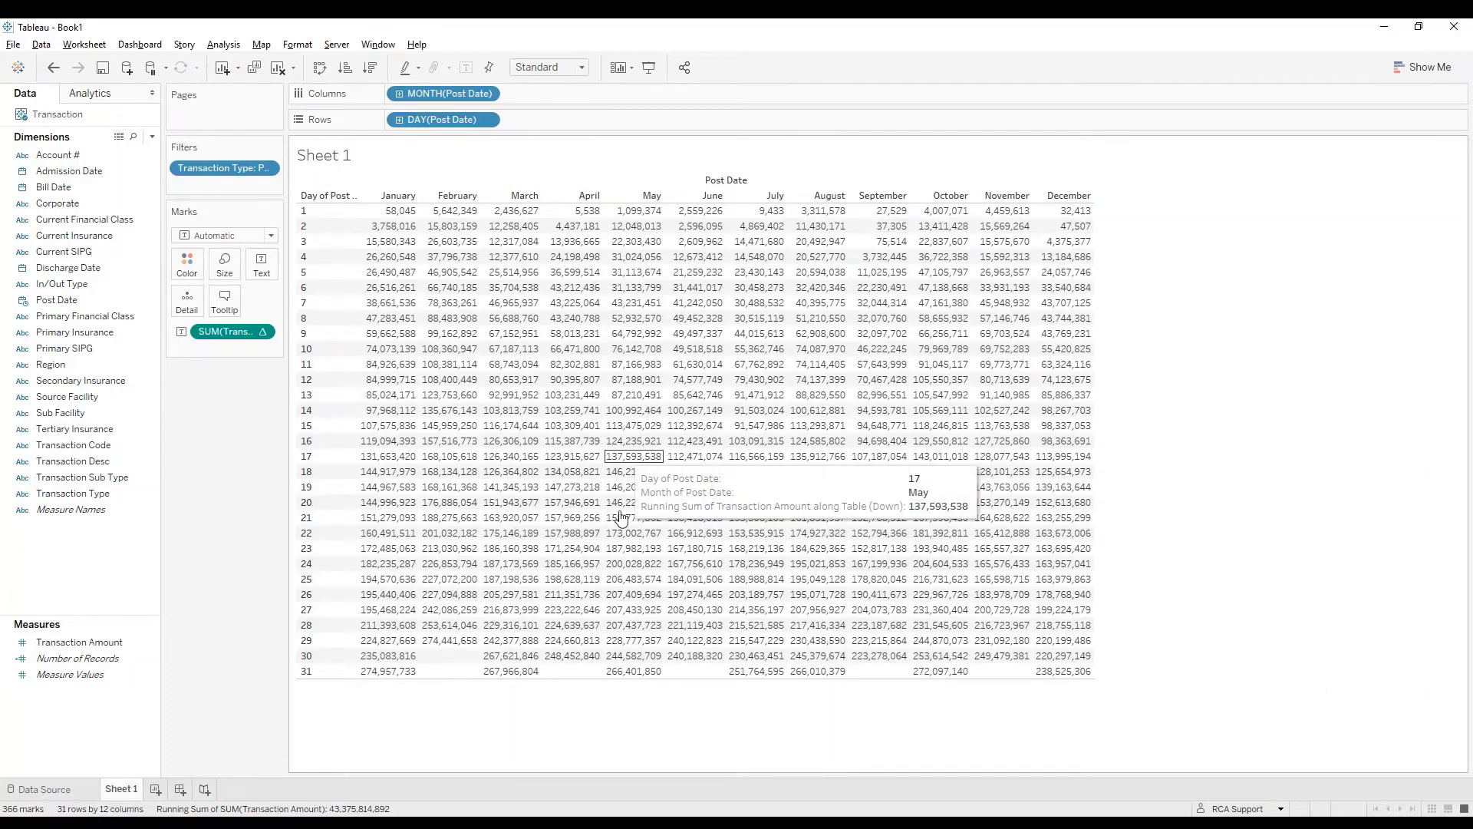
mouse_move(1026, 507)
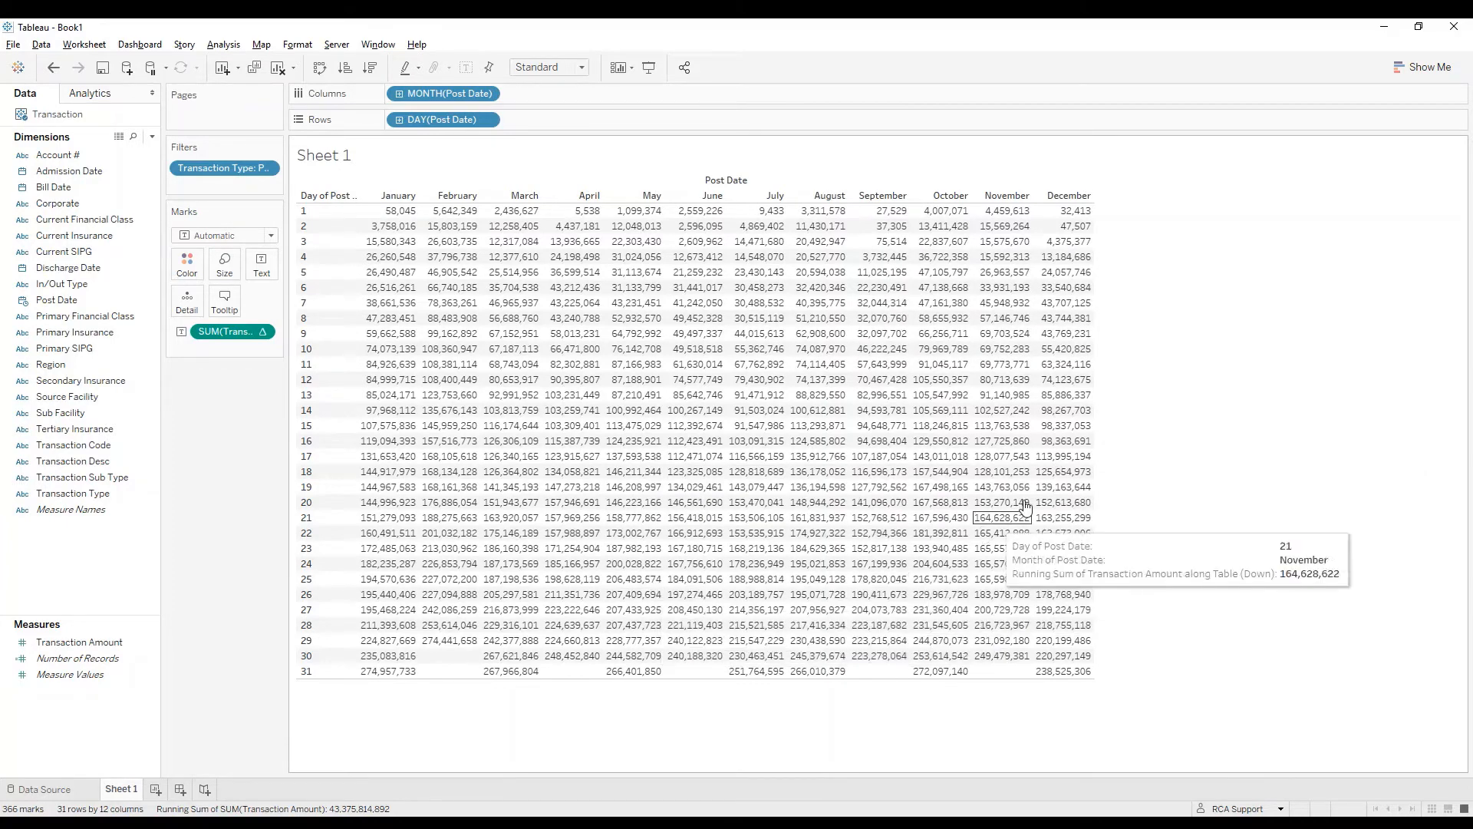
Step: Convert the table to a highlight table and move the day of Post Date back to the rows
left_click(1429, 69)
left_click(1429, 70)
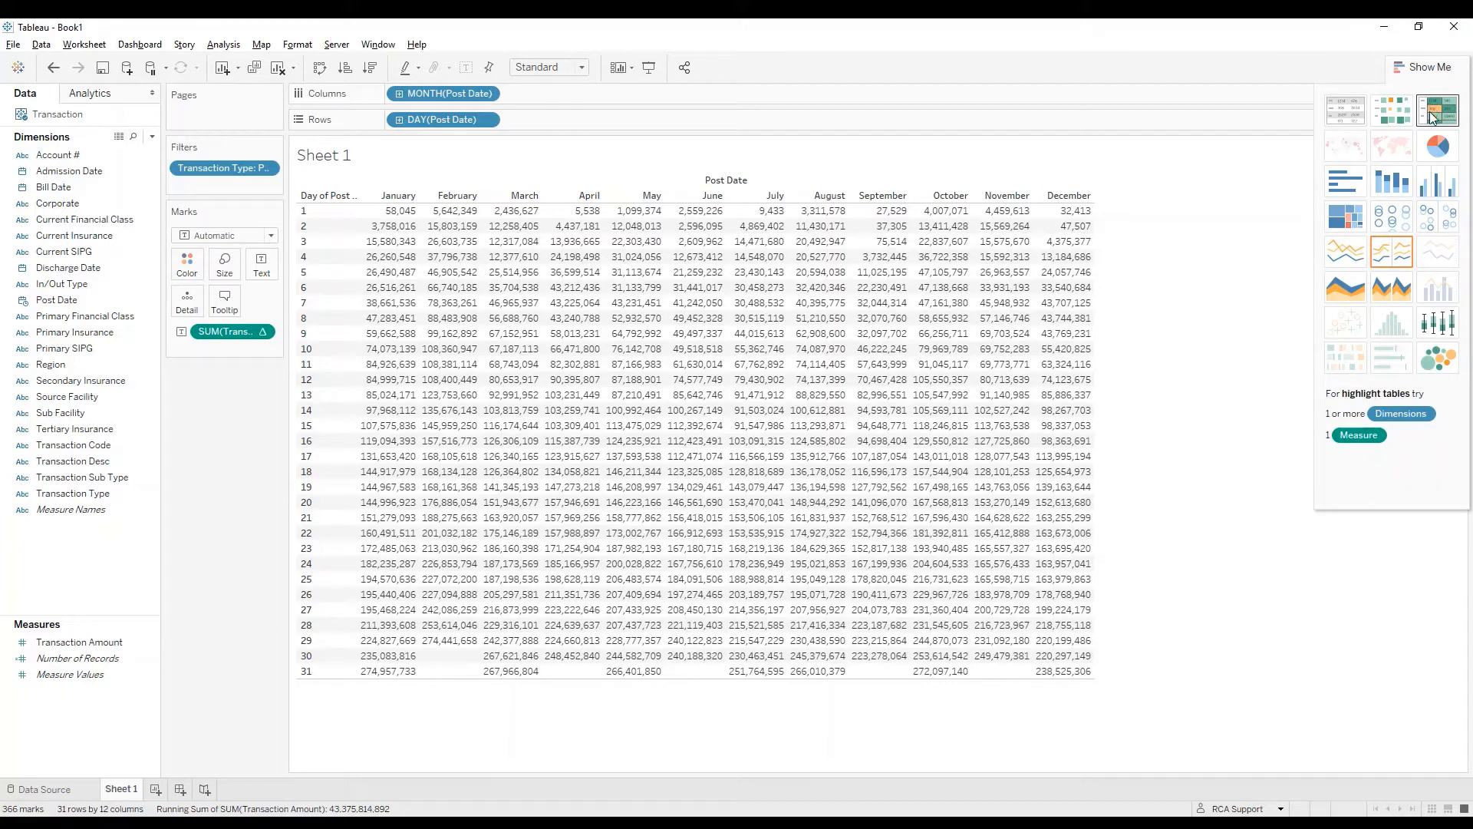
left_click(1432, 114)
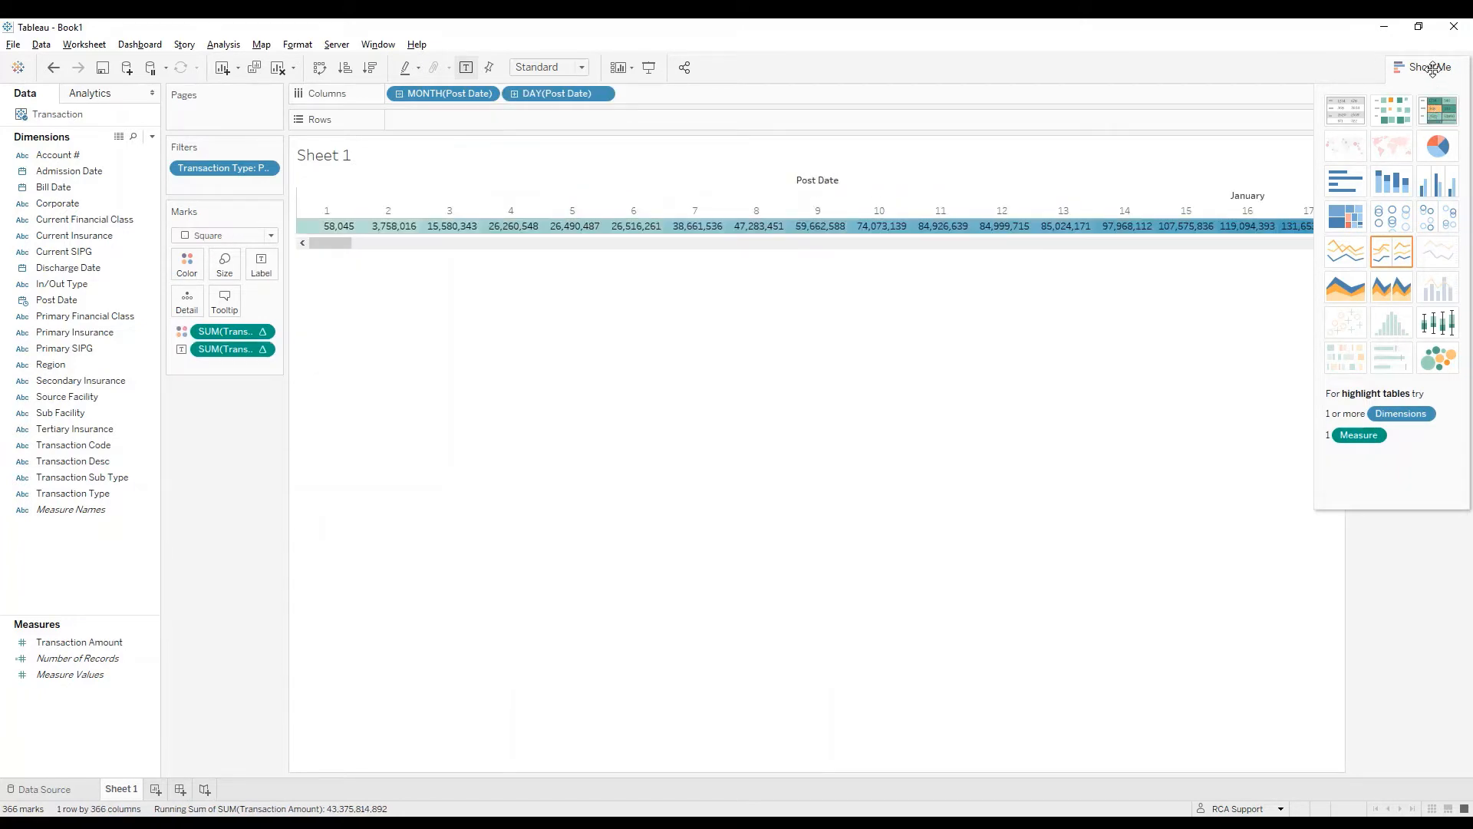
left_click(1431, 69)
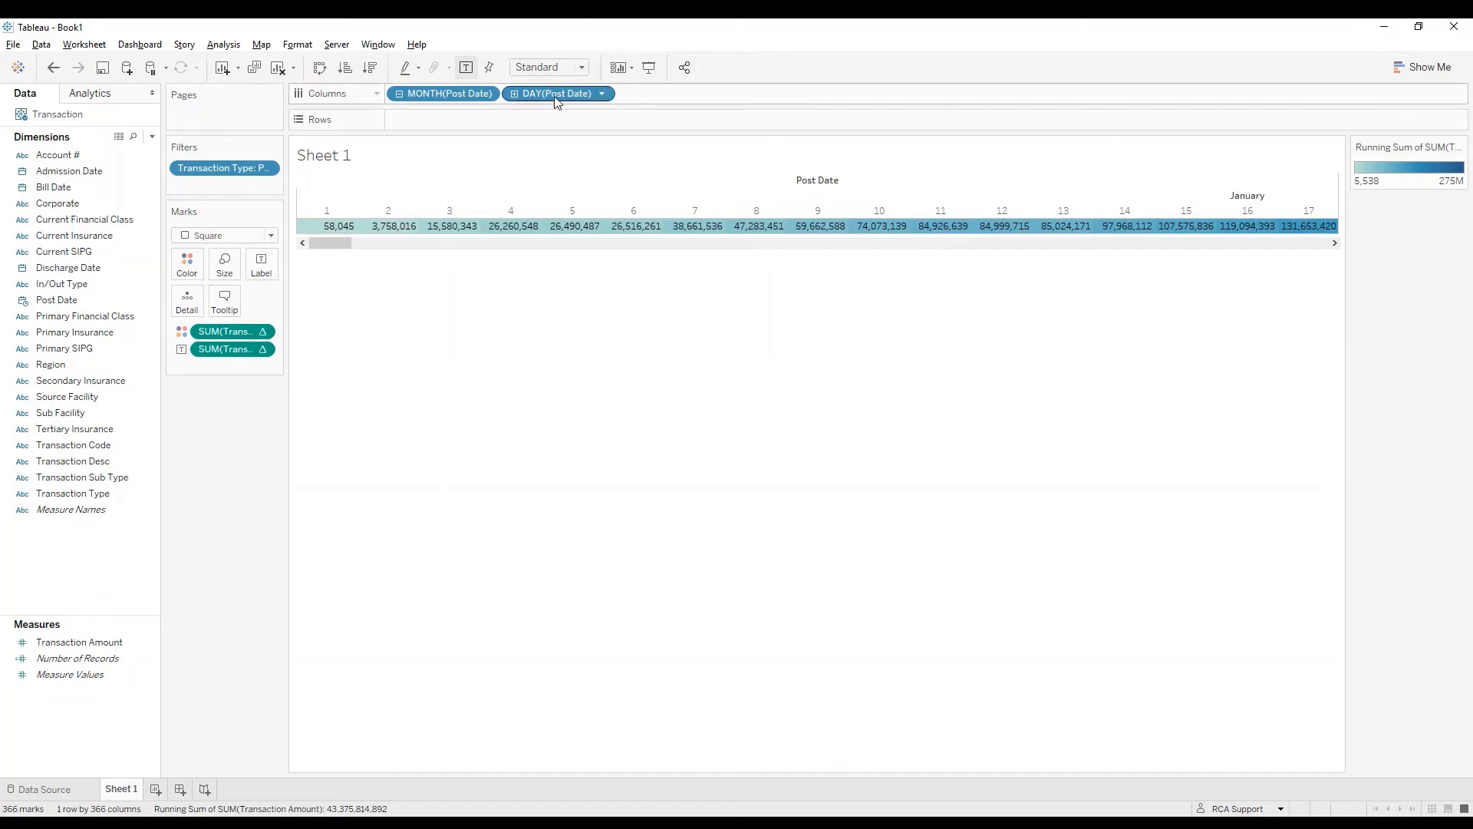
left_click_drag(558, 94, 495, 126)
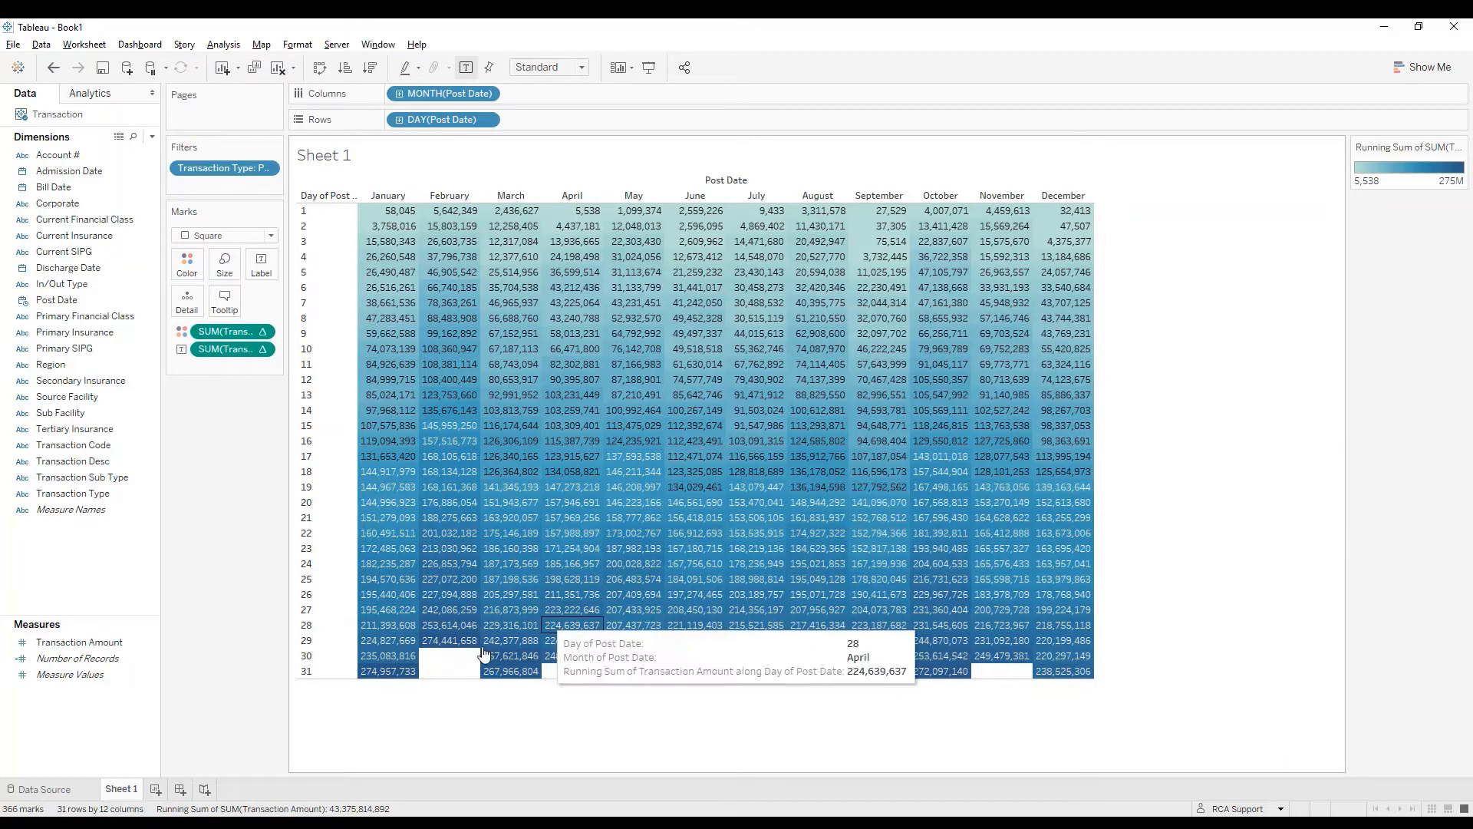
Step: Create a new worksheet and list Region on the rows
left_click(156, 791)
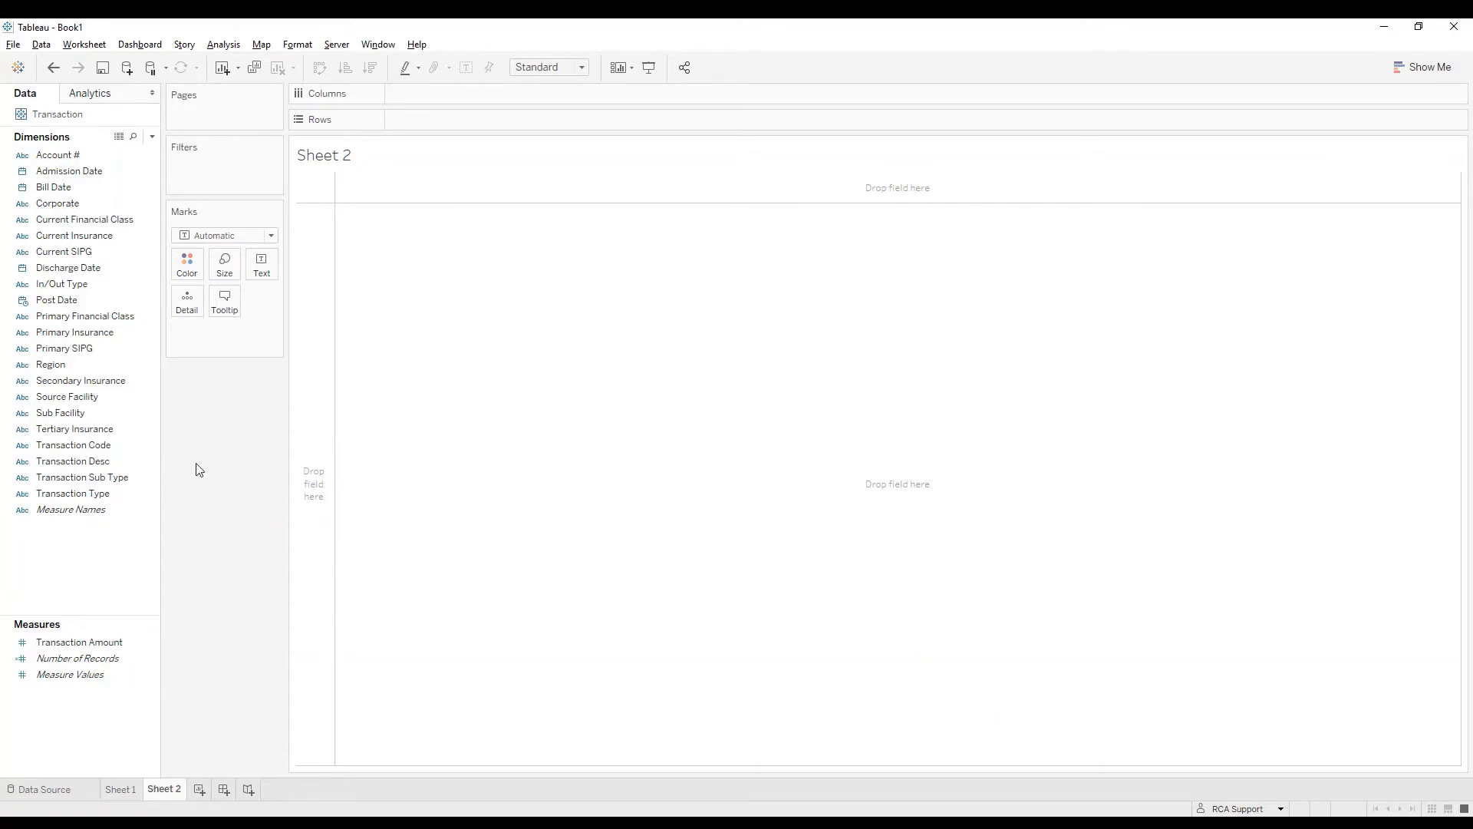
left_click(54, 370)
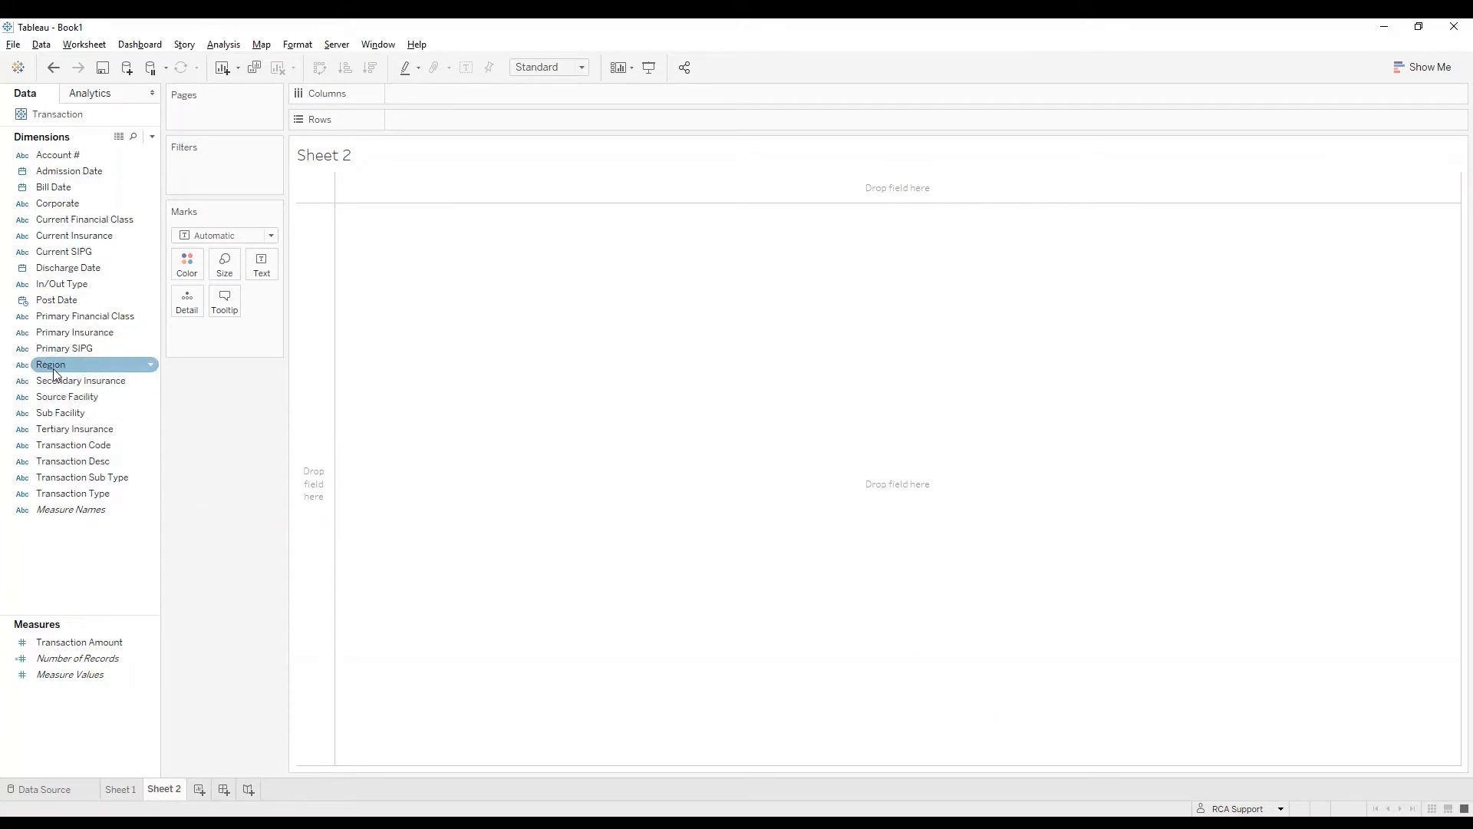
left_click_drag(55, 375, 444, 124)
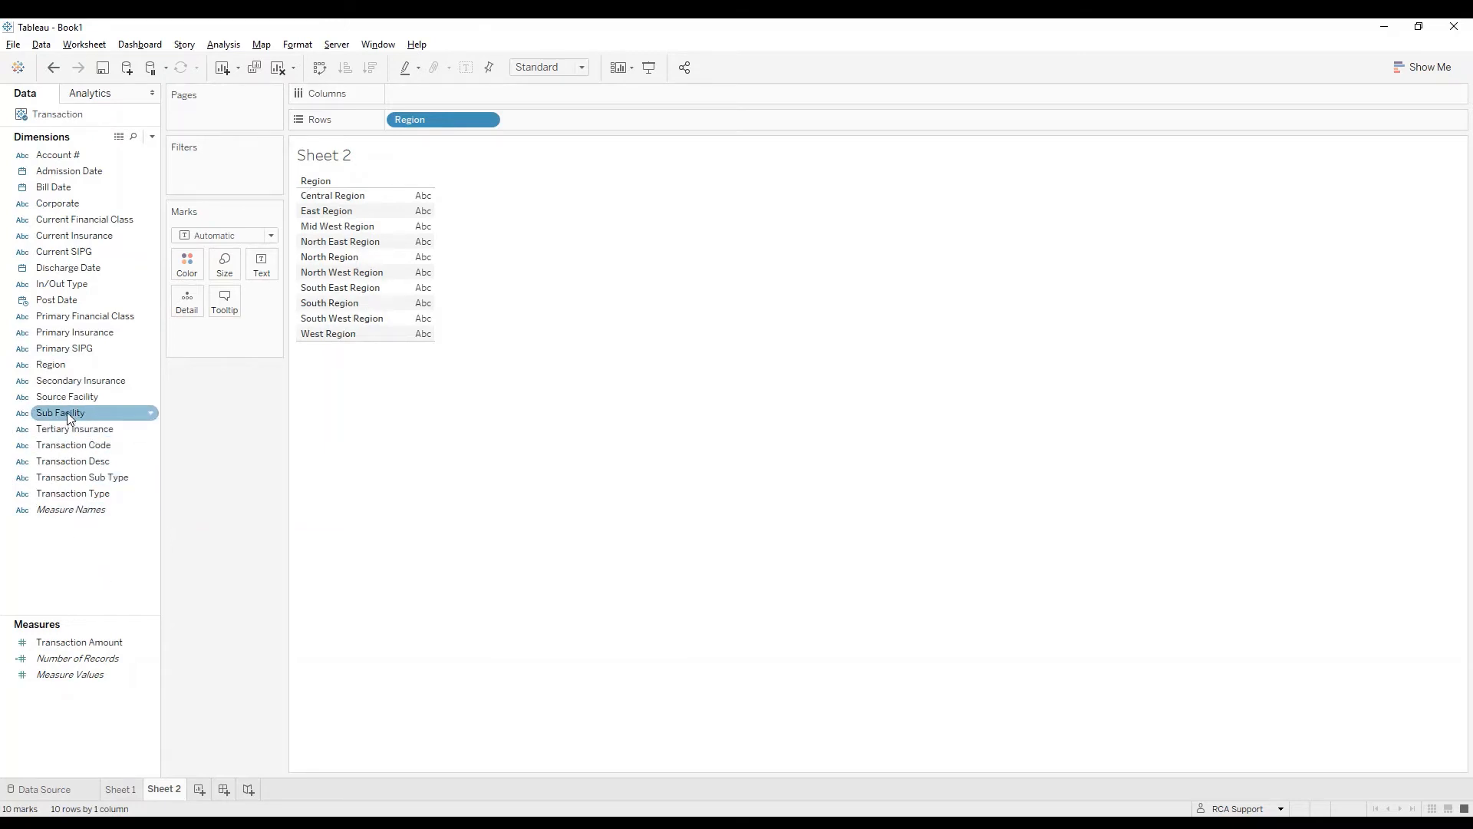
Step: Filter Transaction Type to PAYMENT and show the sum of Transaction Amount for each region
left_click(65, 496)
left_click_drag(65, 498, 219, 181)
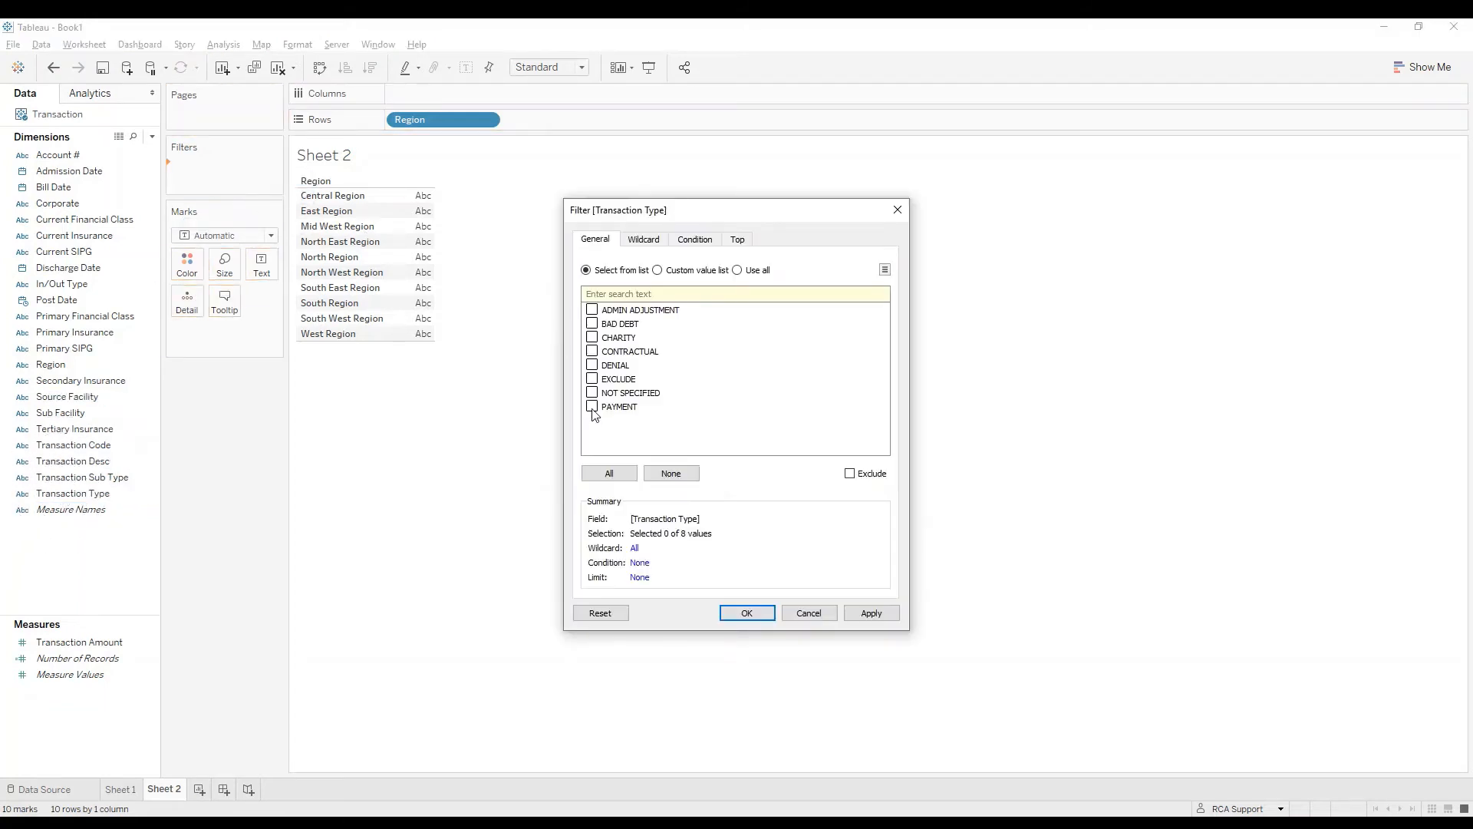
left_click(738, 617)
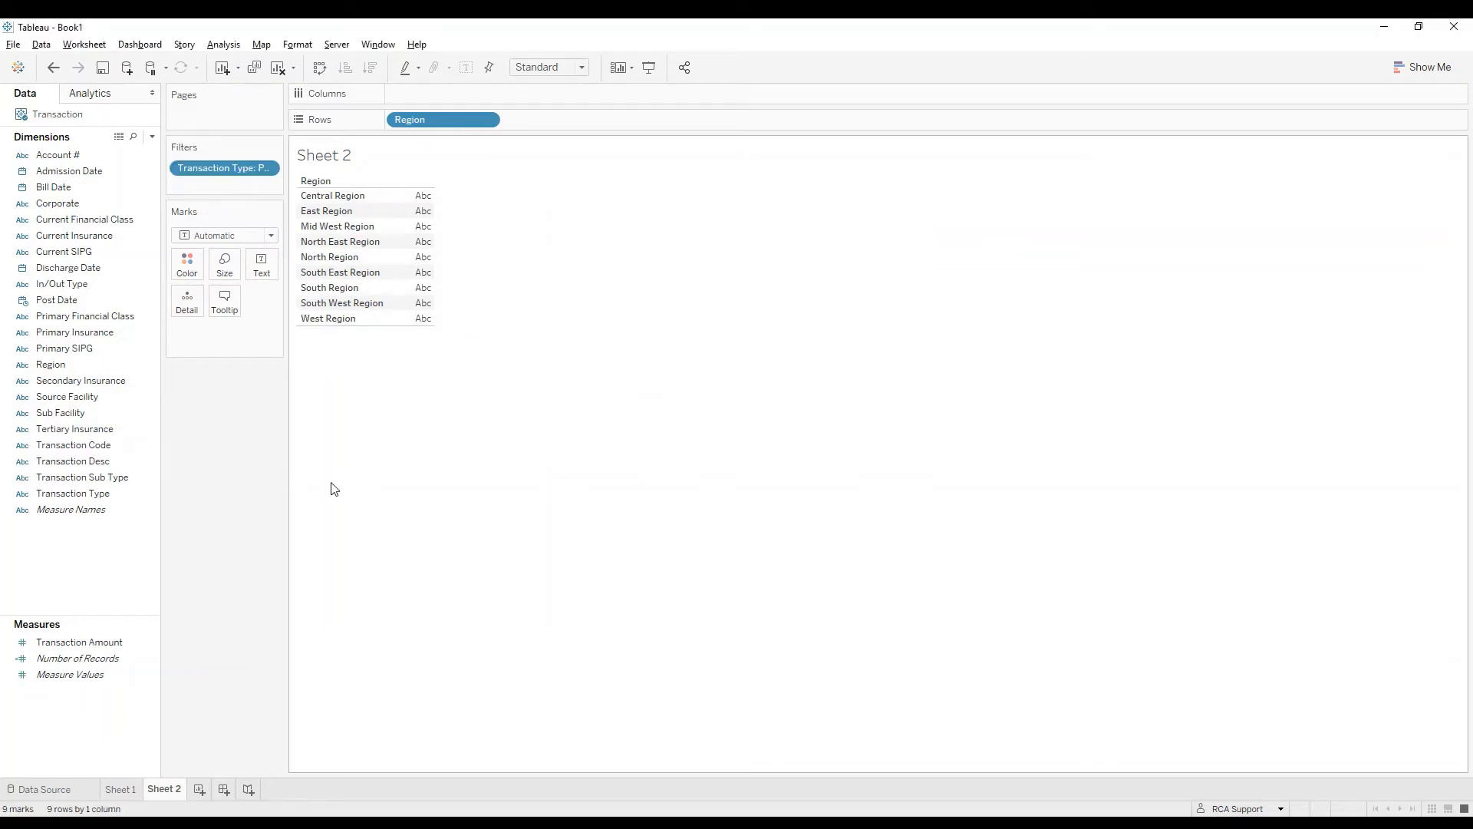
left_click(91, 643)
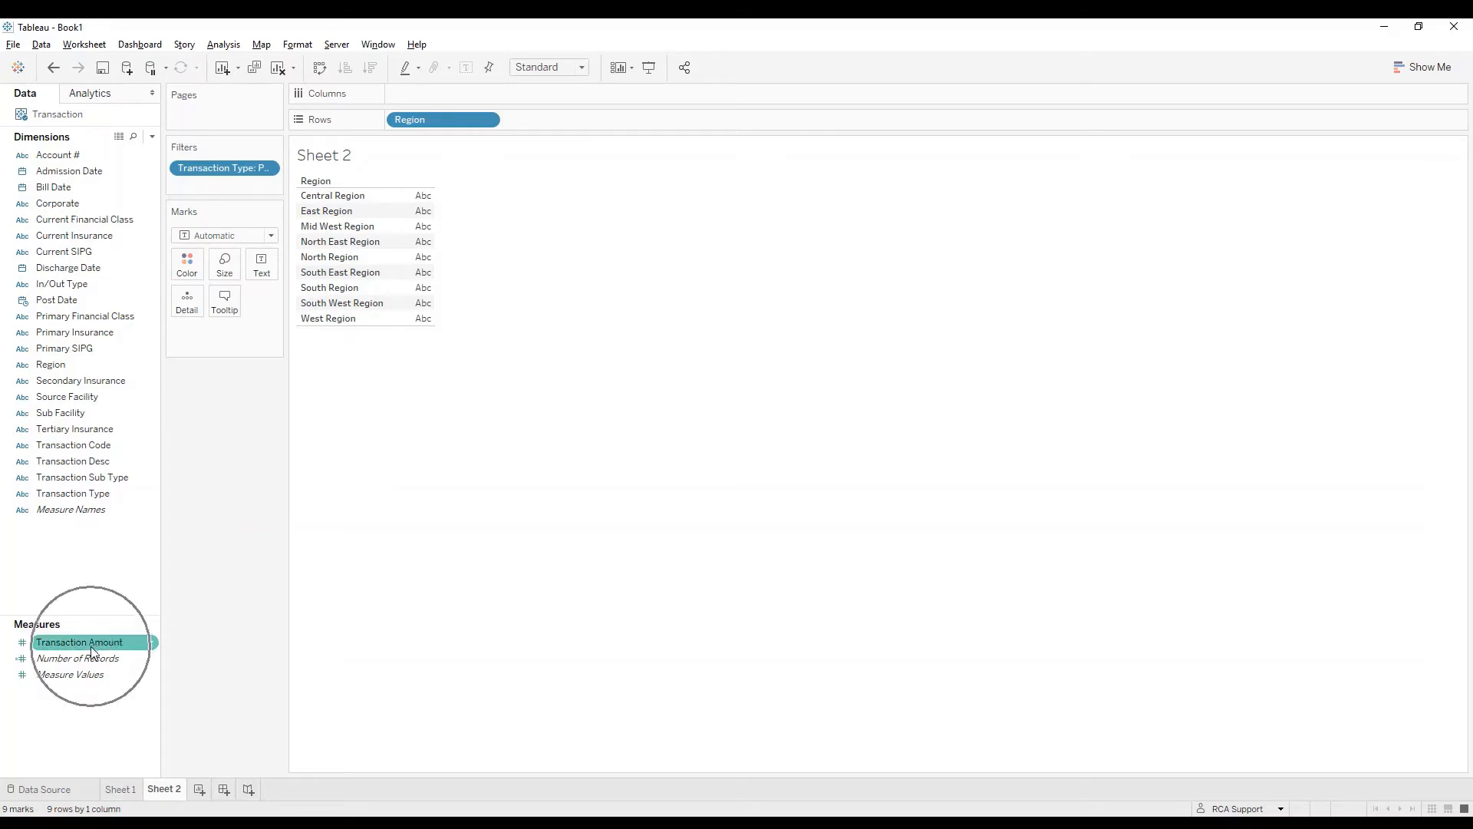
double_click(91, 644)
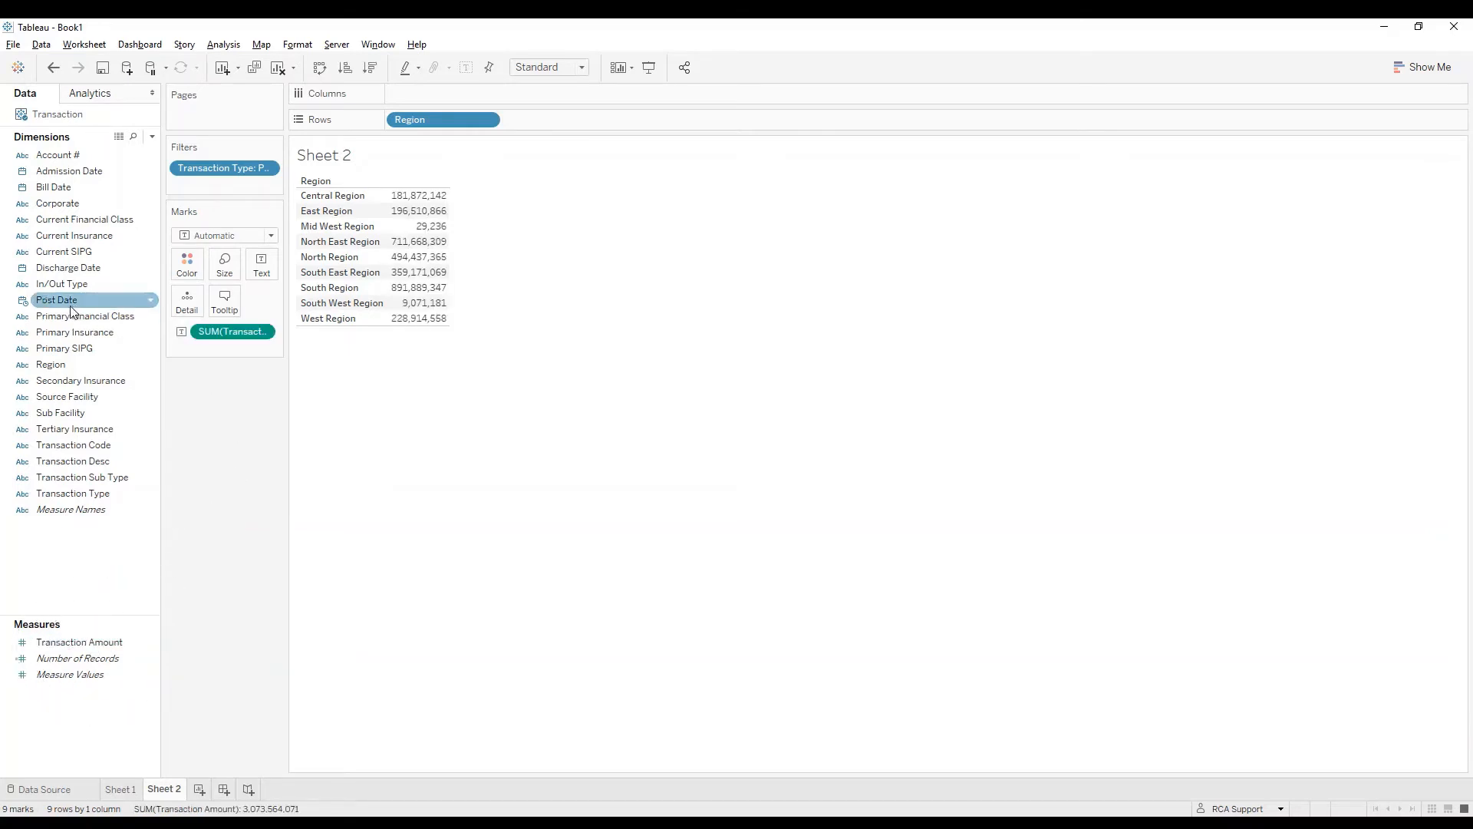
Step: Add a Post Date filter based on Month / Year with all values included
mouse_move(61, 299)
left_mouse_down()
mouse_move(154, 258)
mouse_move(212, 192)
left_mouse_up()
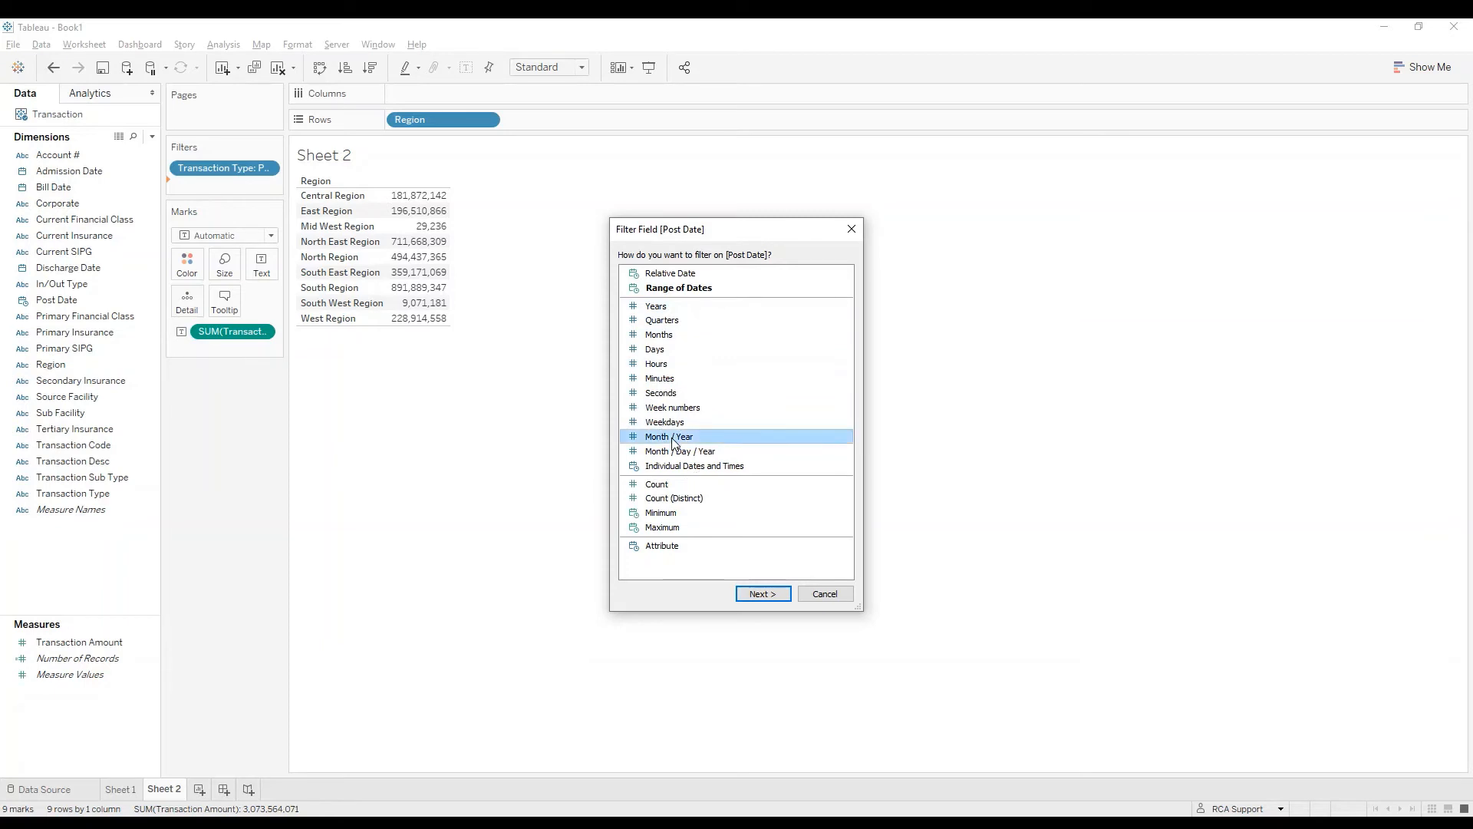
left_click(763, 594)
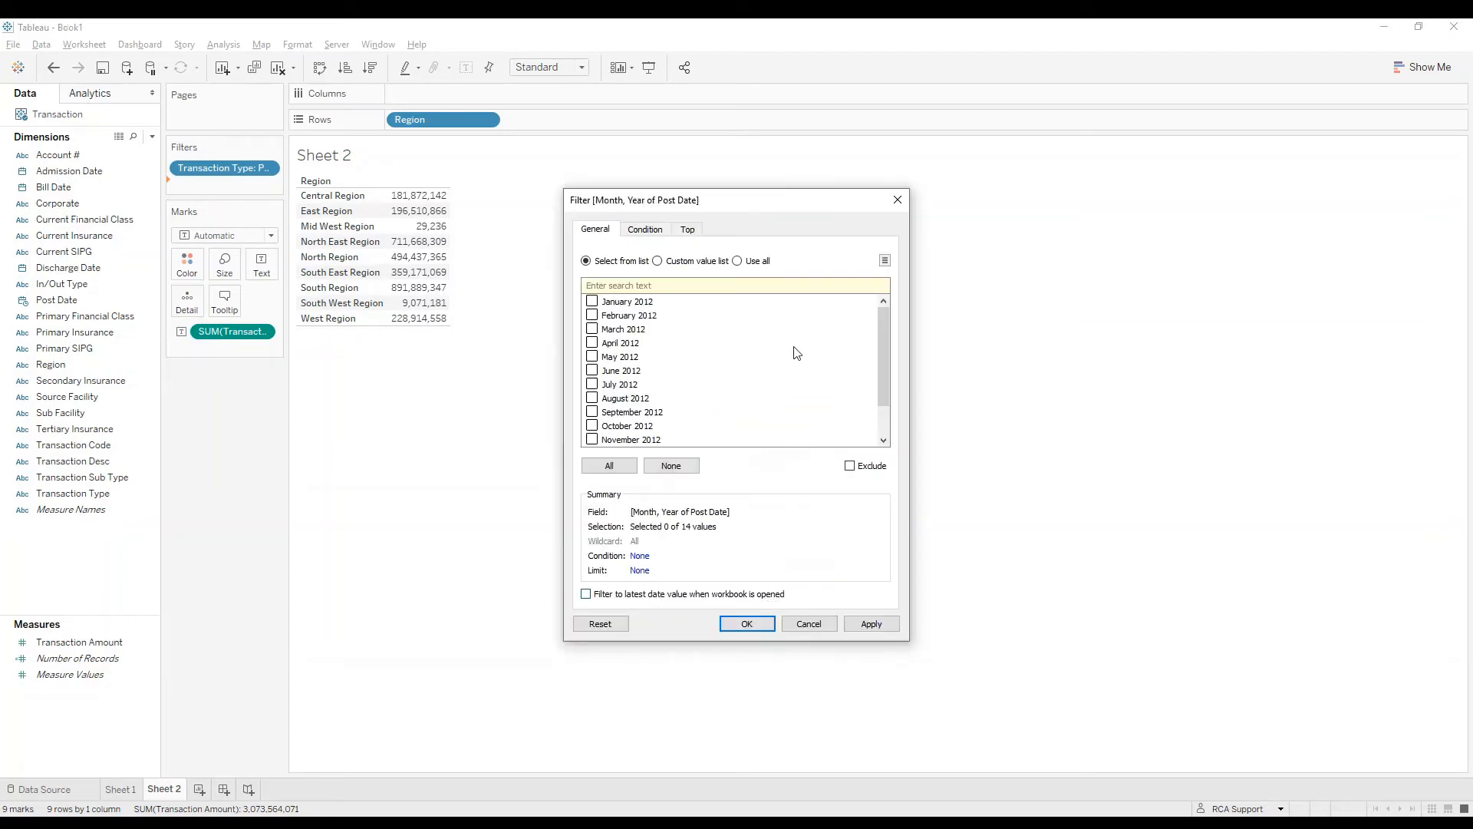
left_click(737, 261)
Step: Limit the Month / Year filter to the top 1 by the Post Date field, choose its aggregation and apply the filter
left_click(687, 230)
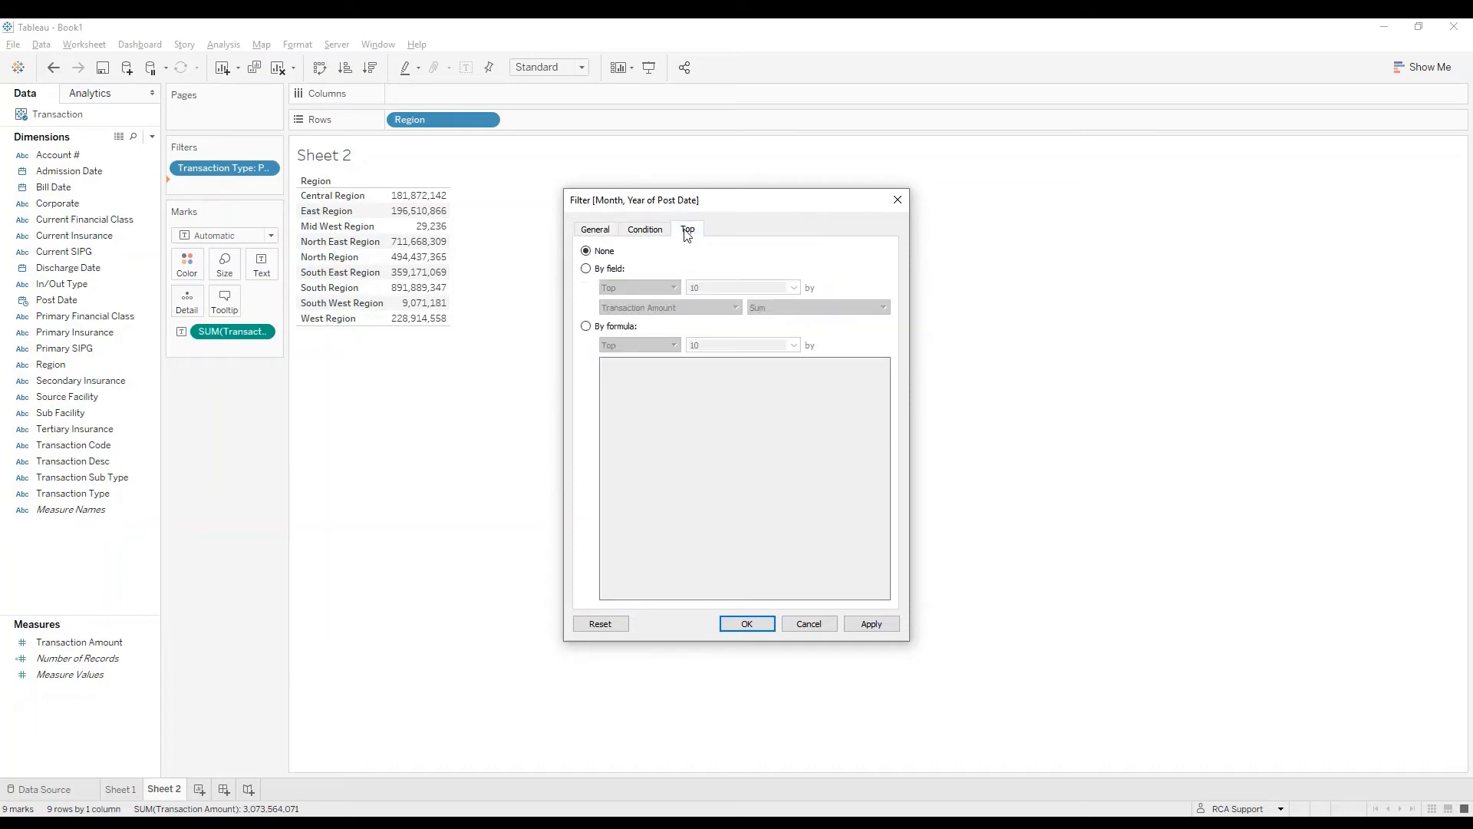
left_click(588, 269)
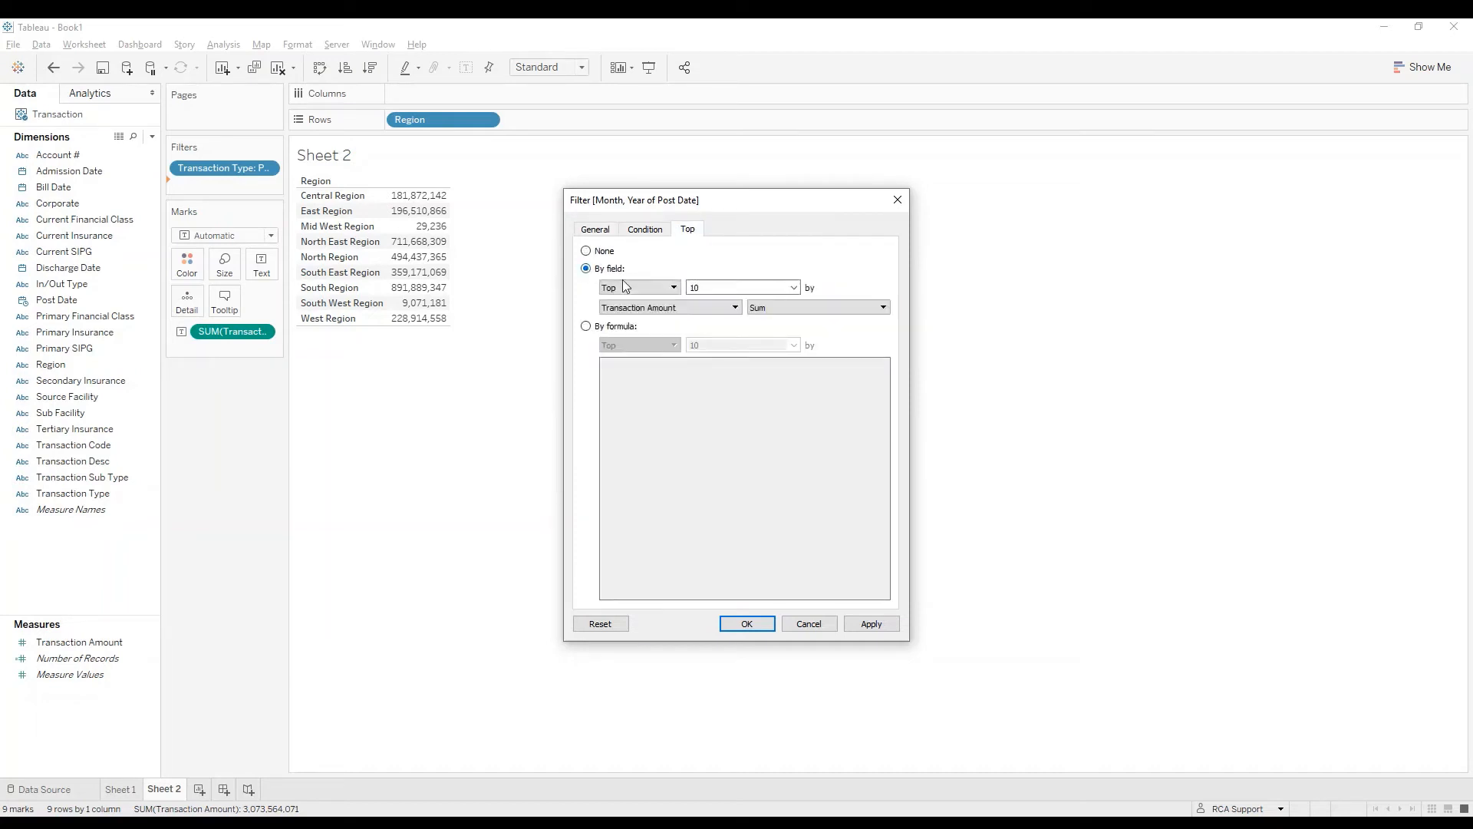
left_click(726, 288)
type("1")
left_click(710, 307)
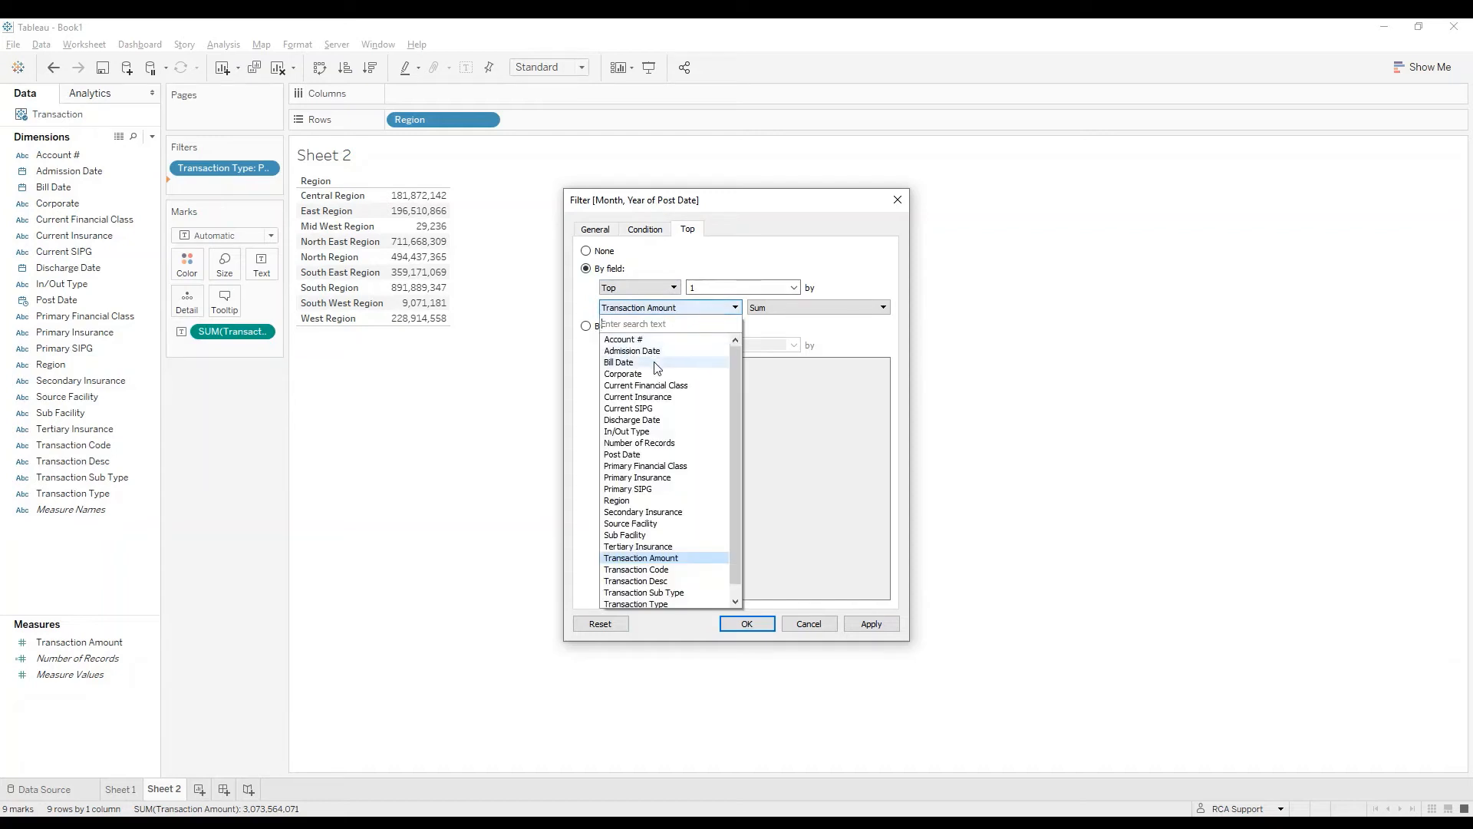
left_click(634, 455)
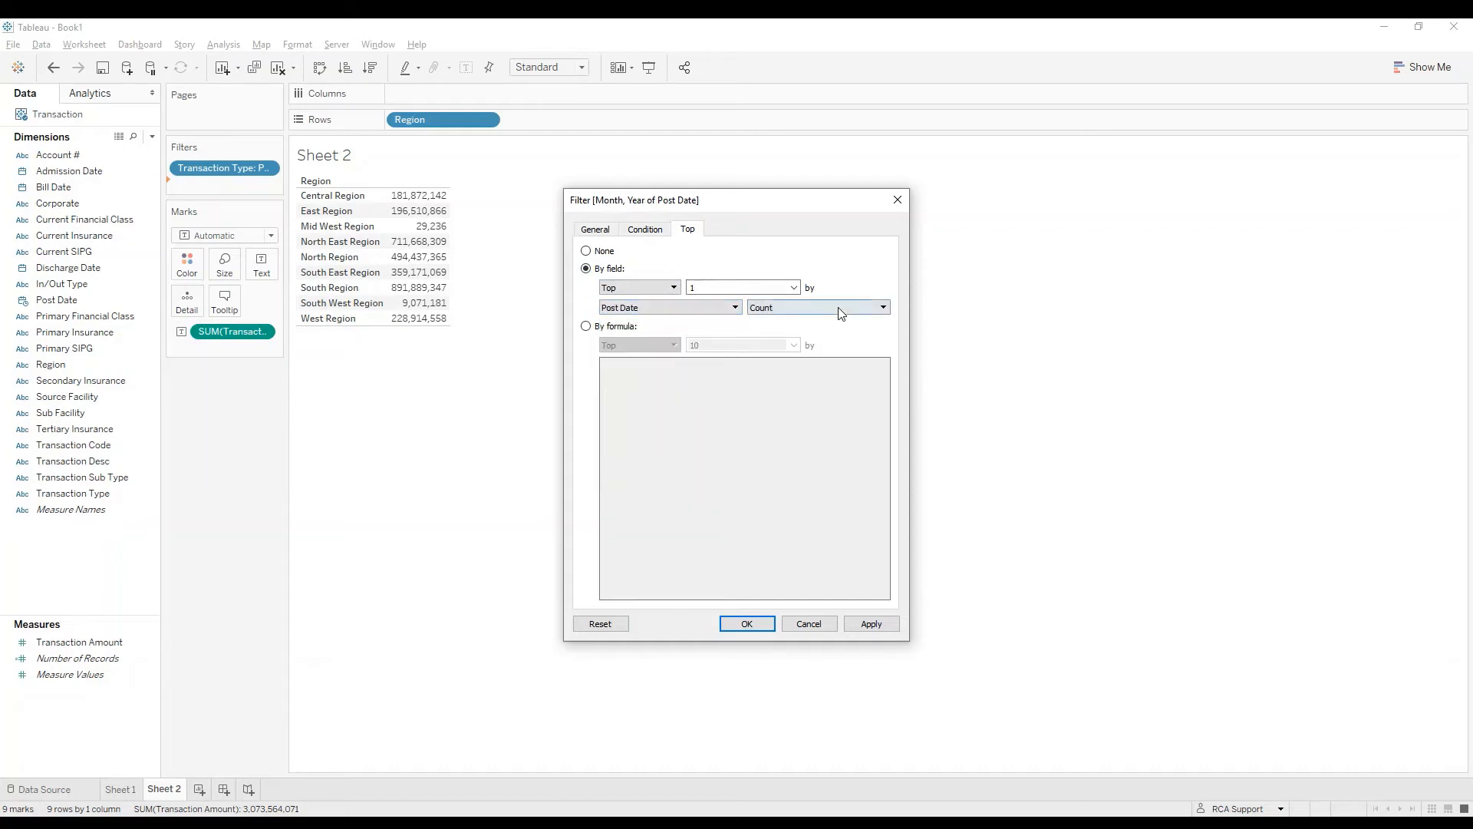
left_click(838, 308)
left_click(813, 349)
left_click(769, 631)
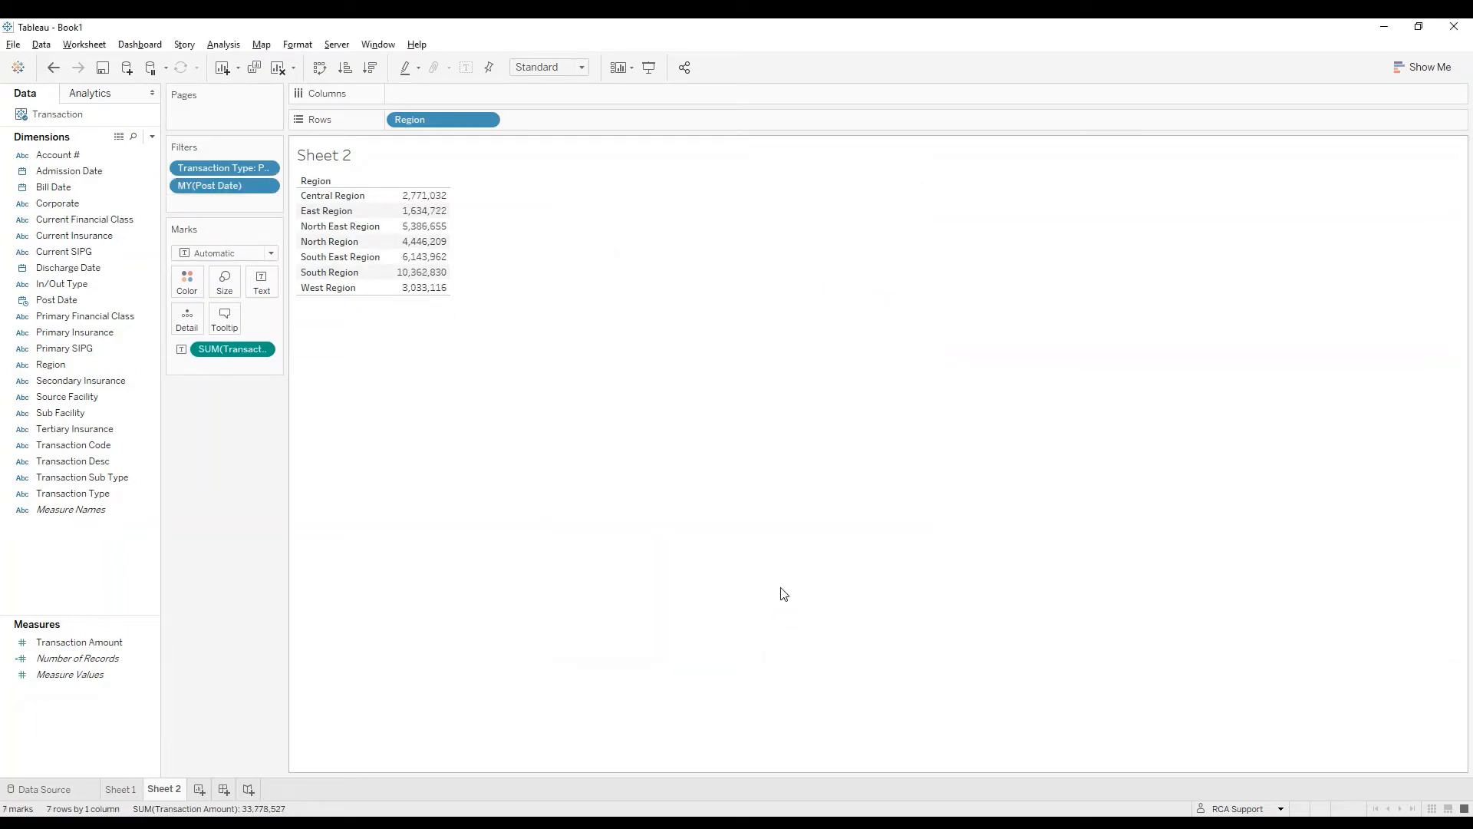
Step: Convert the region table to a horizontal bar chart
left_click(1437, 67)
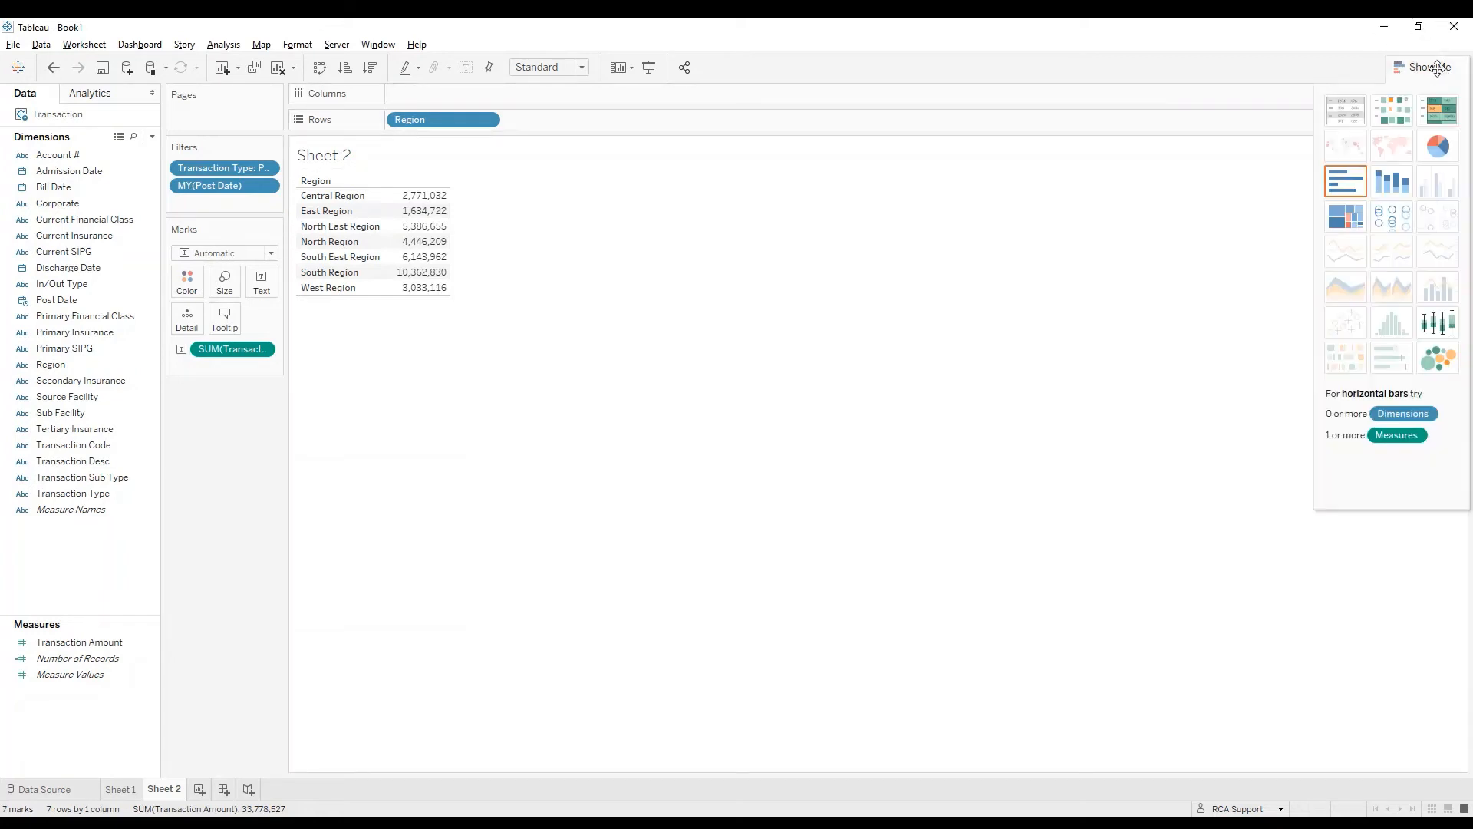
left_click(1346, 181)
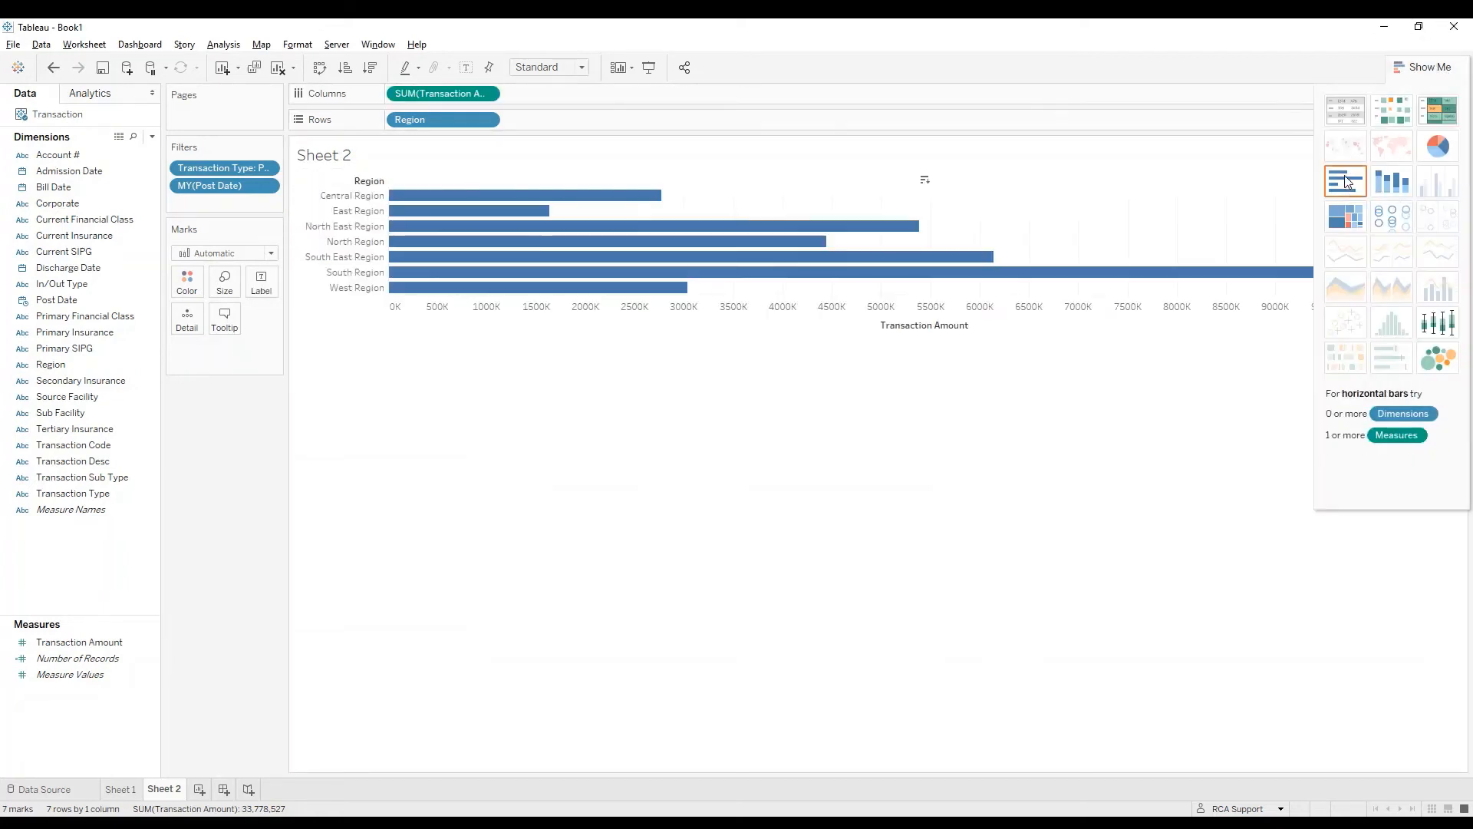
left_click(1424, 67)
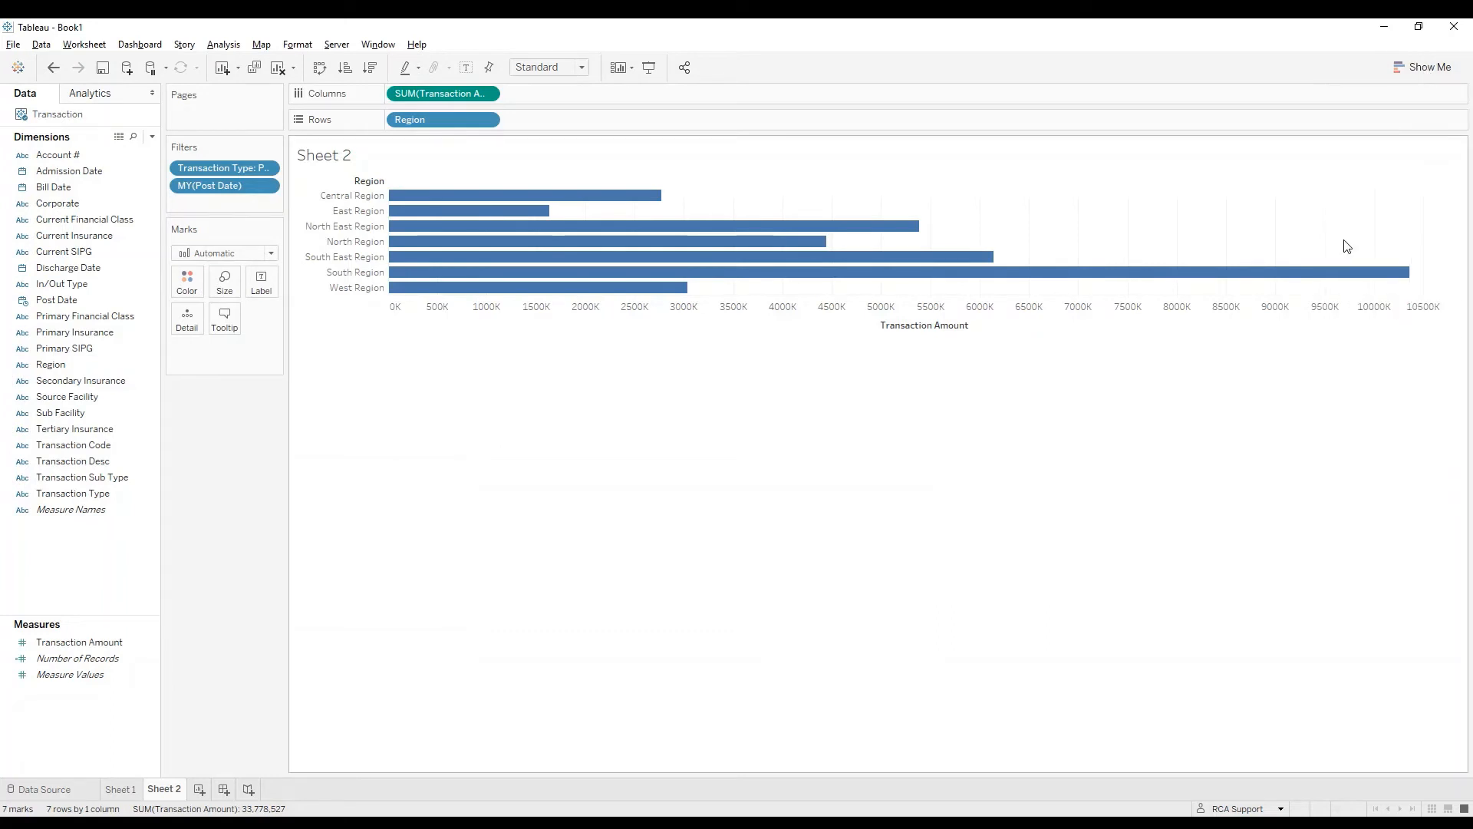
Step: Show value labels on the bars and color them by Region
mouse_move(577, 198)
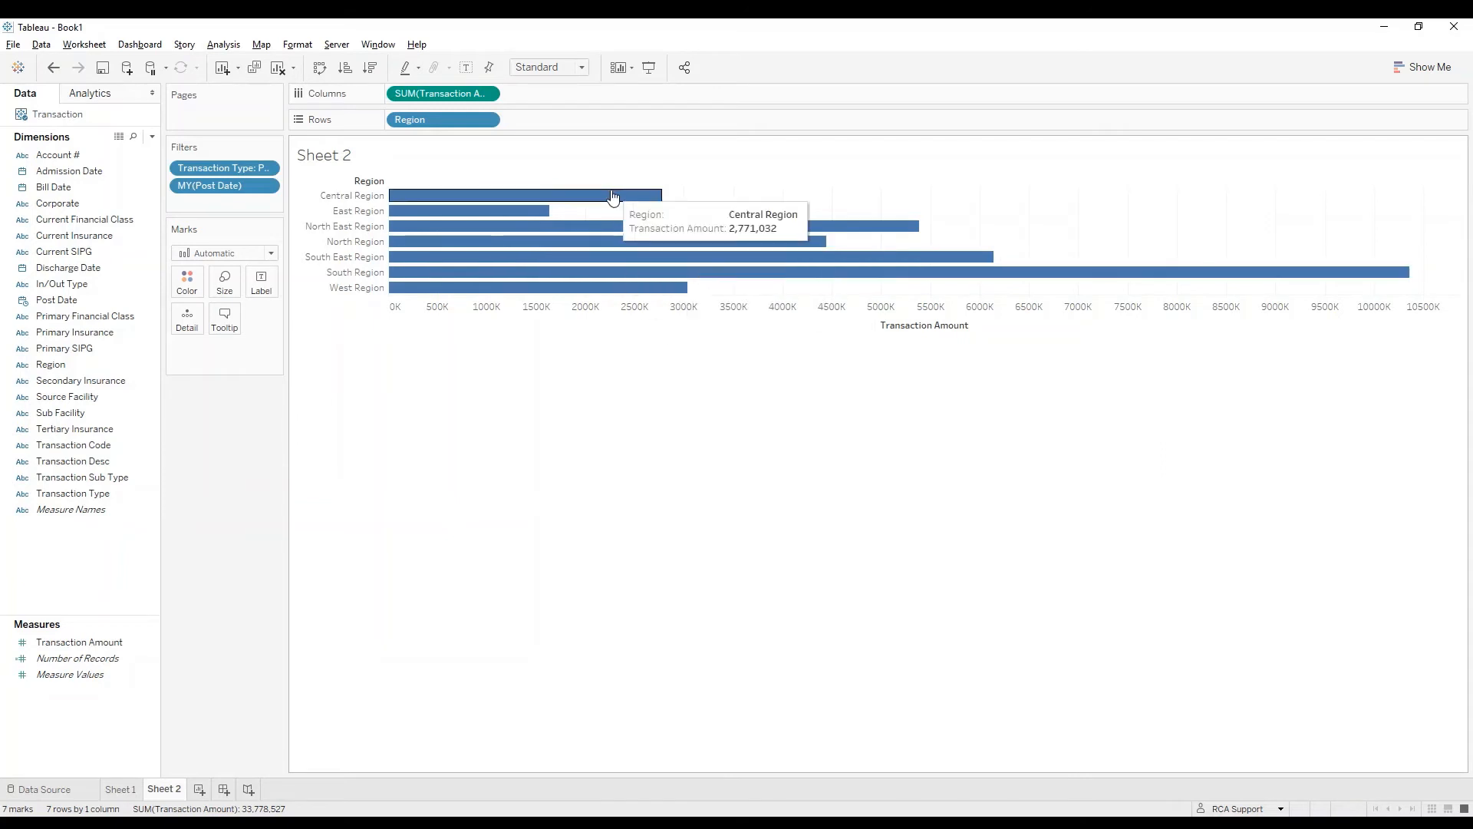
mouse_move(626, 275)
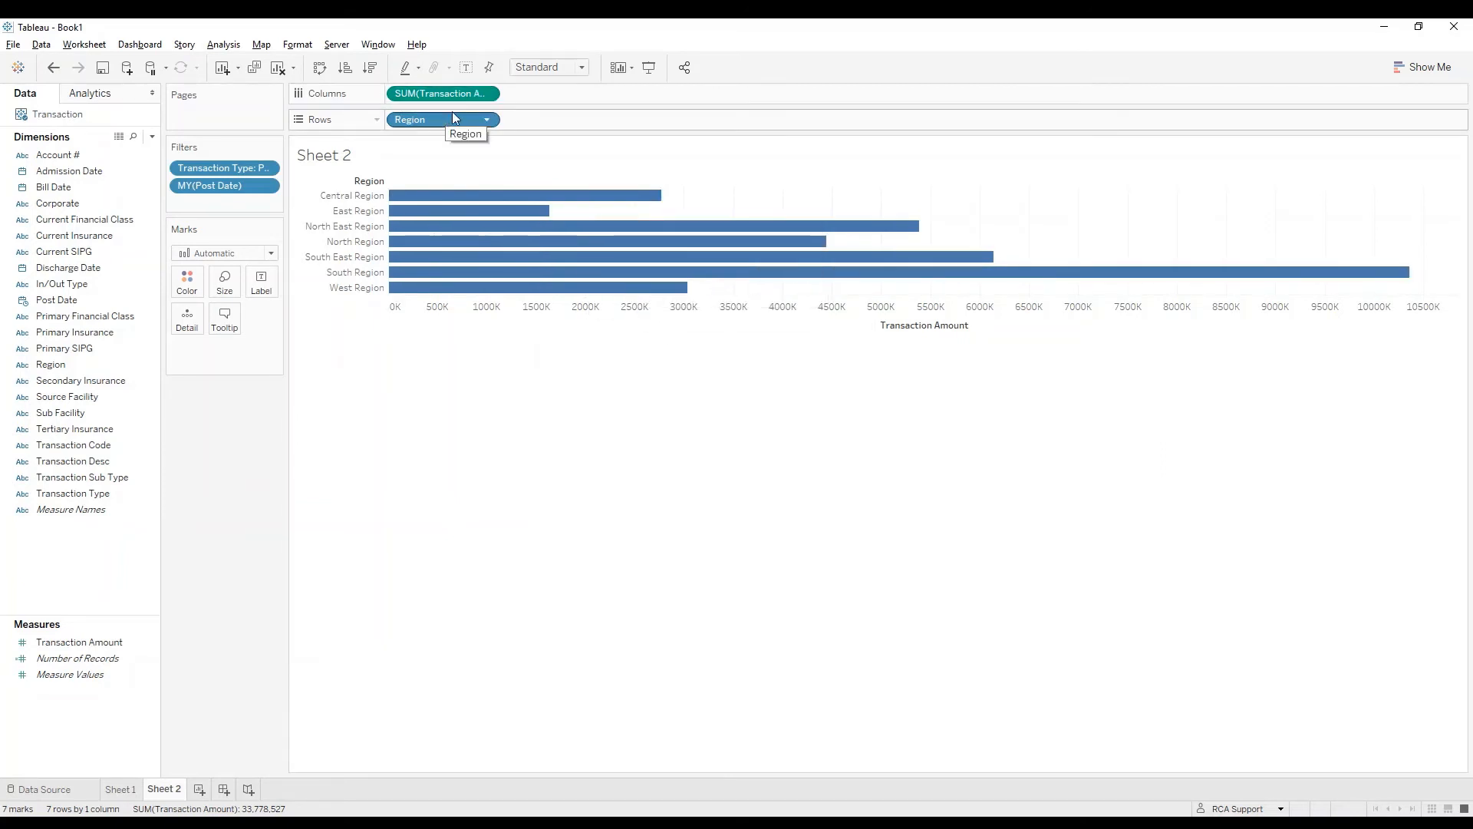
left_click(469, 69)
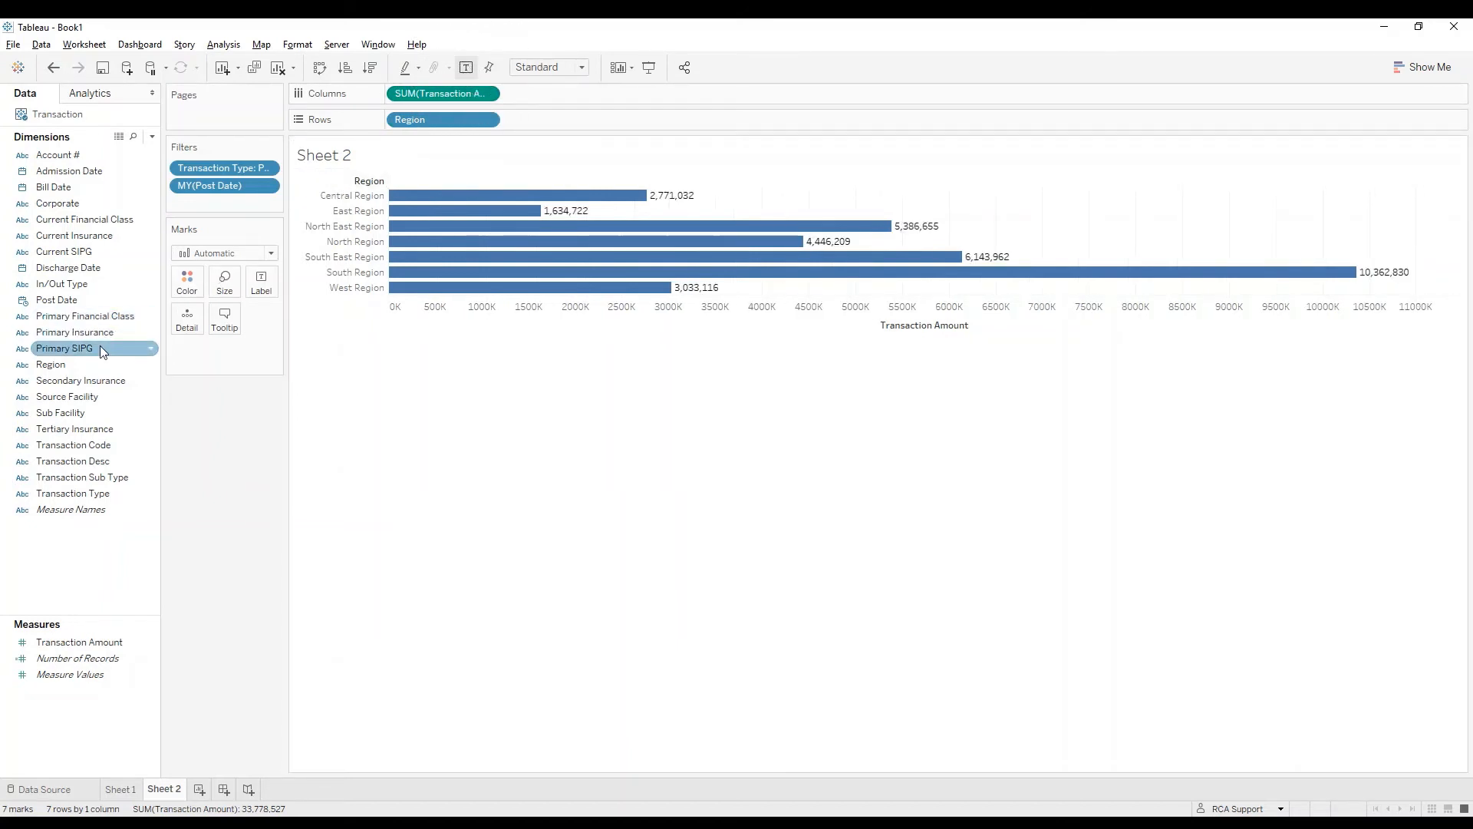
left_click(73, 365)
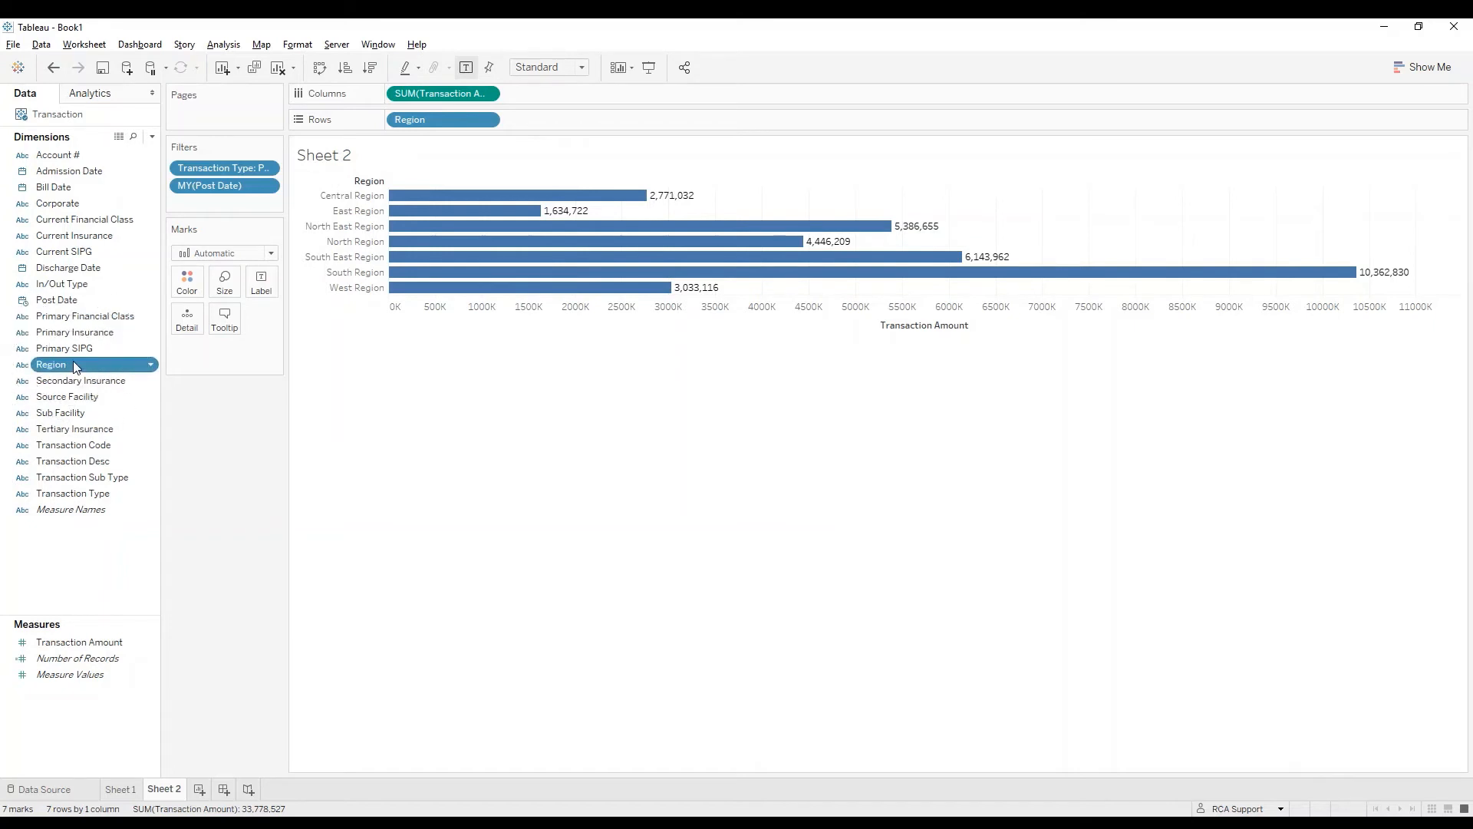
left_click_drag(72, 361, 190, 279)
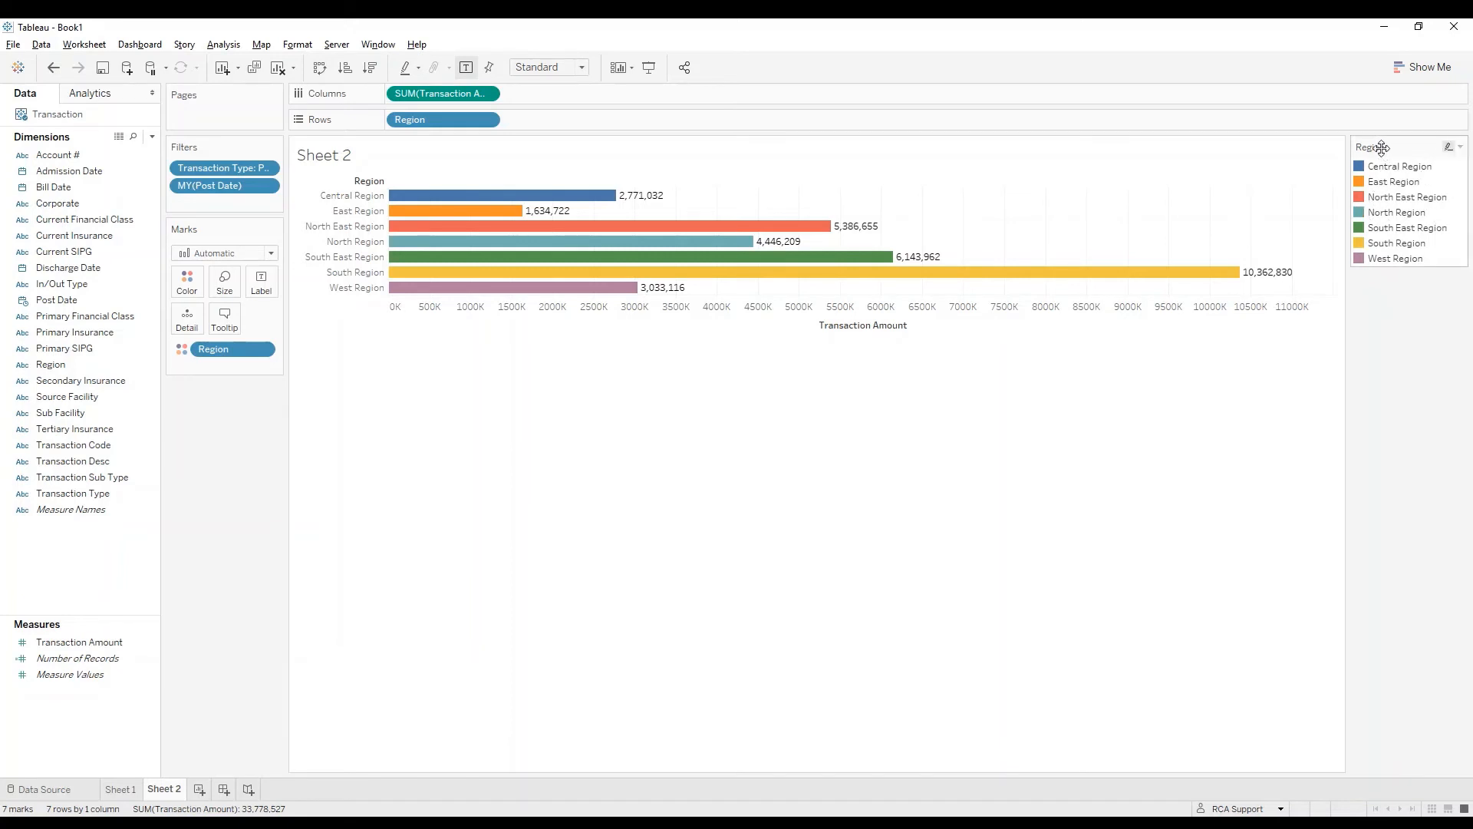
Step: Highlight the regions one at a time through the color legend and clear the highlighting
left_click(1397, 167)
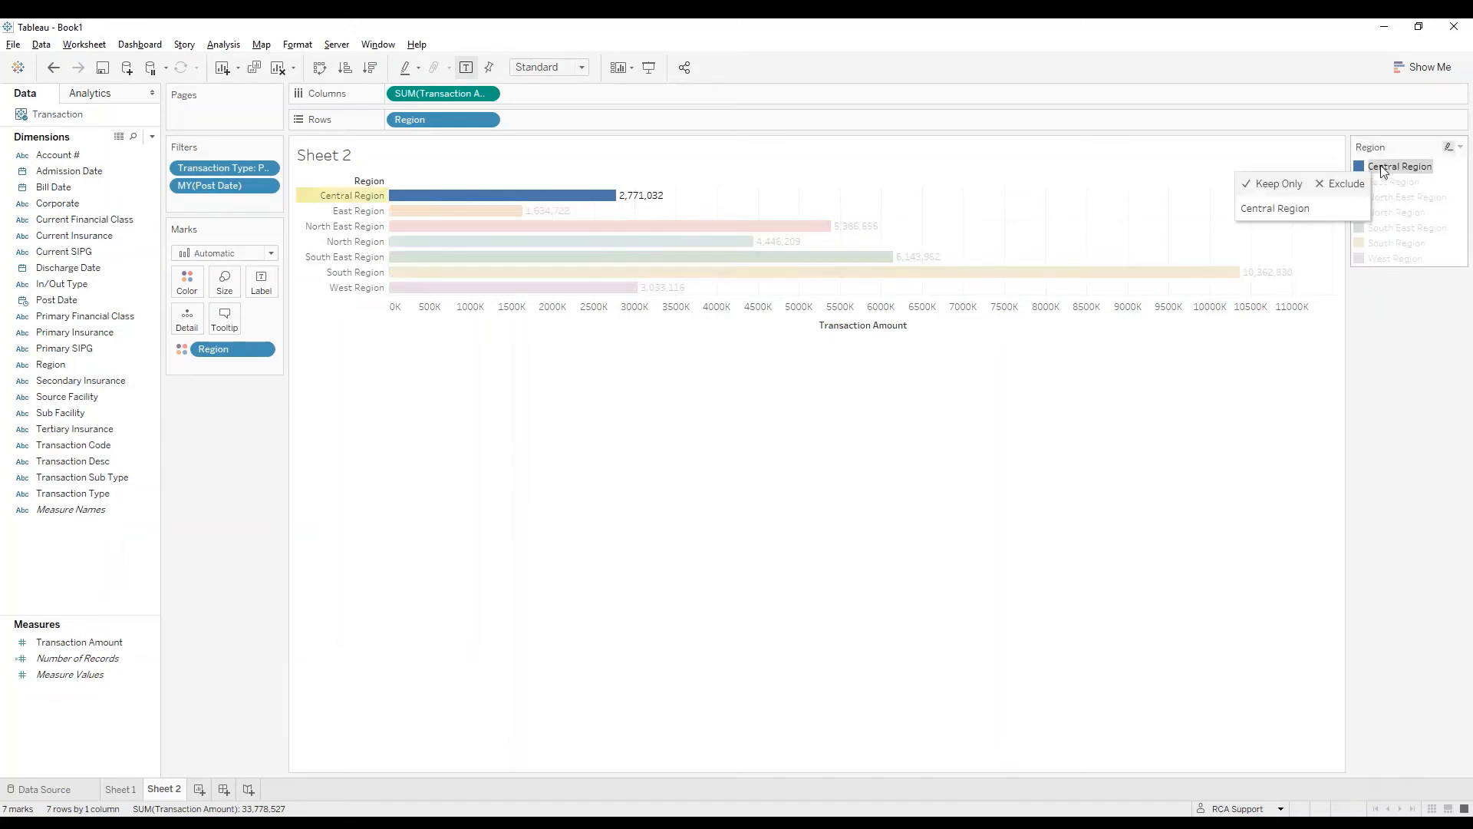
left_click(1396, 183)
left_click(1407, 197)
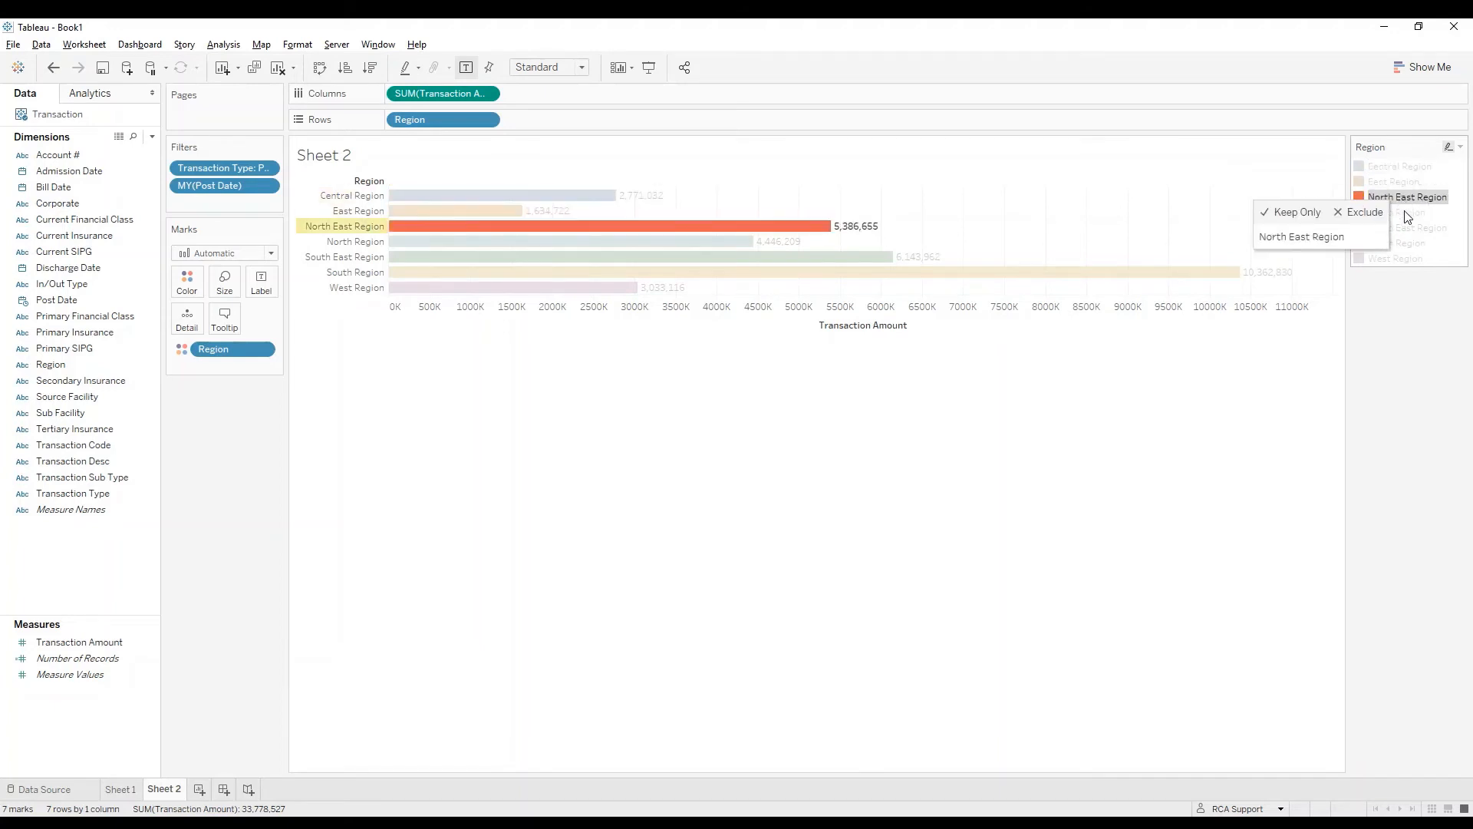
left_click(1412, 212)
left_click(1415, 228)
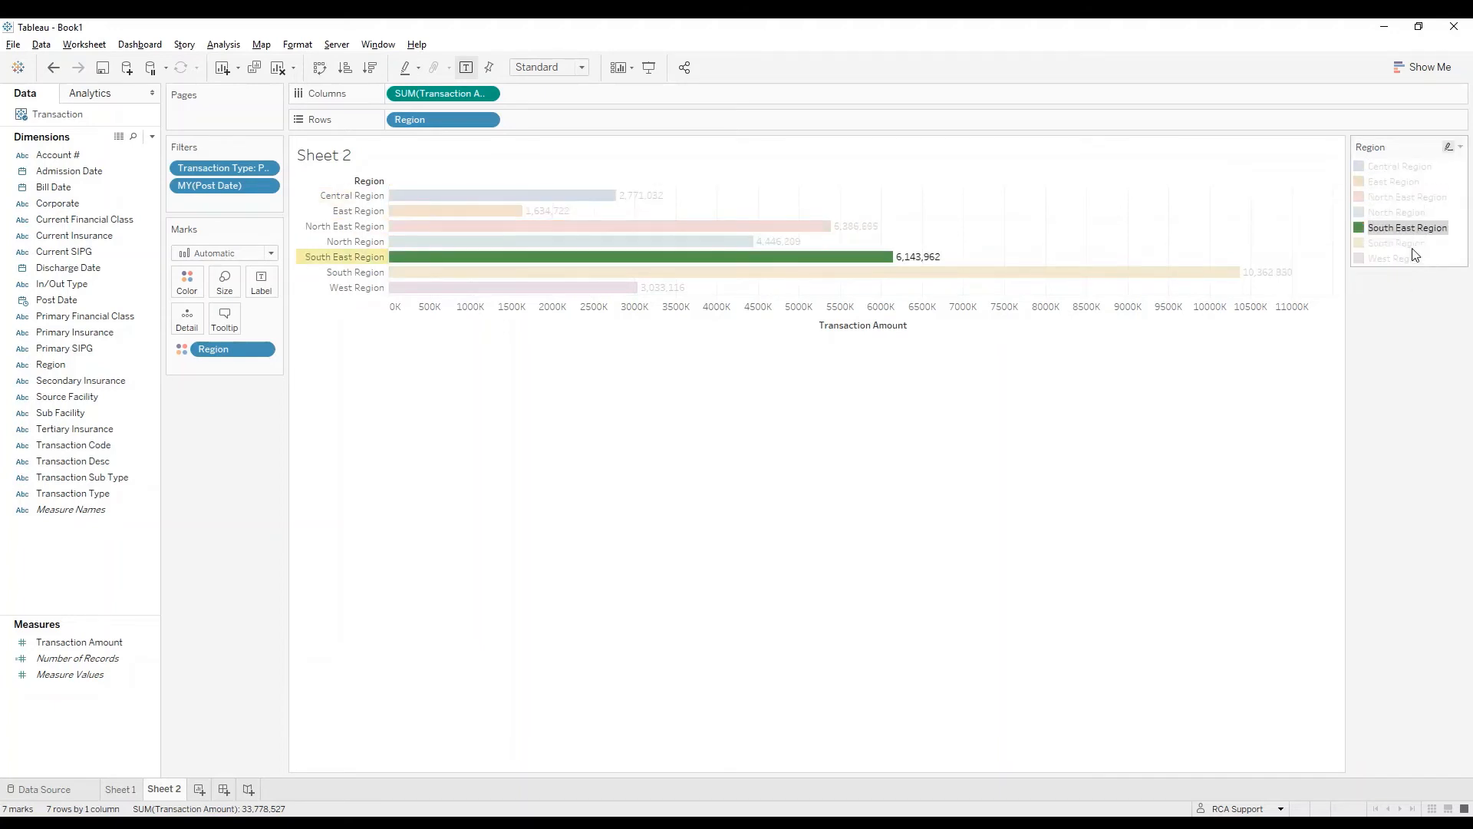
left_click(1412, 243)
left_click(1408, 259)
left_click(1411, 260)
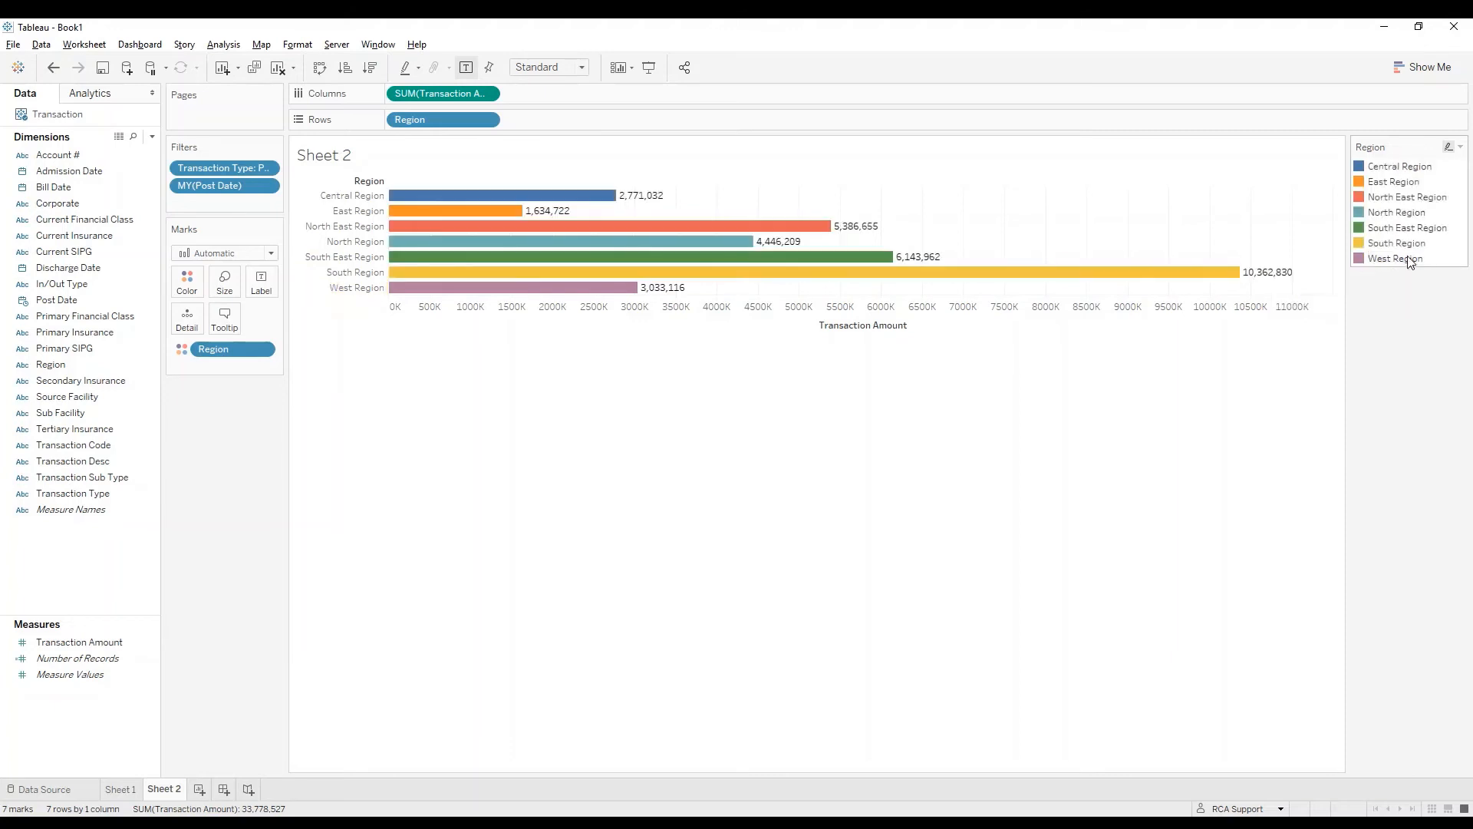
left_click(1396, 170)
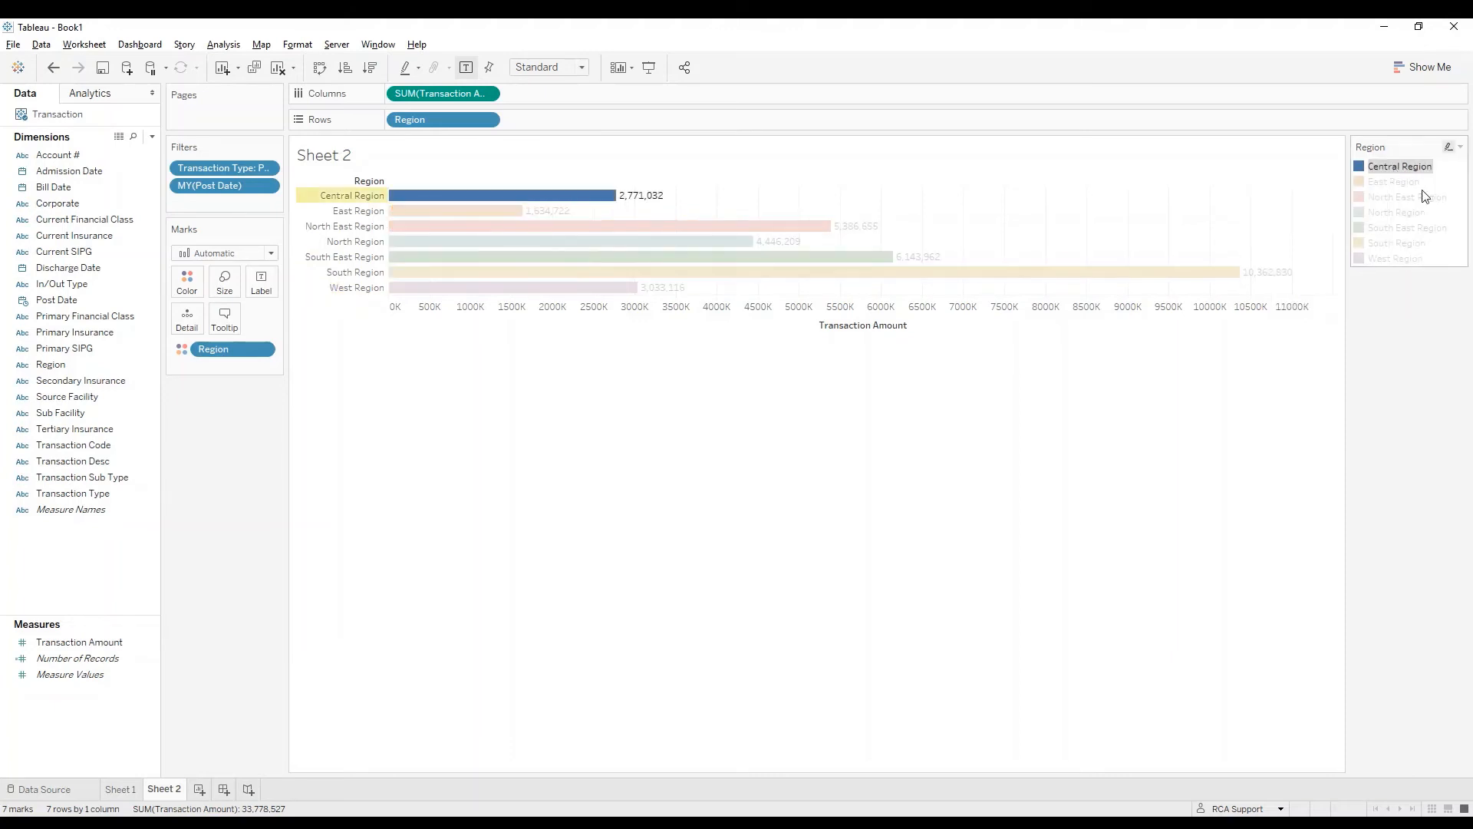
left_click(1411, 184)
left_click(1406, 189)
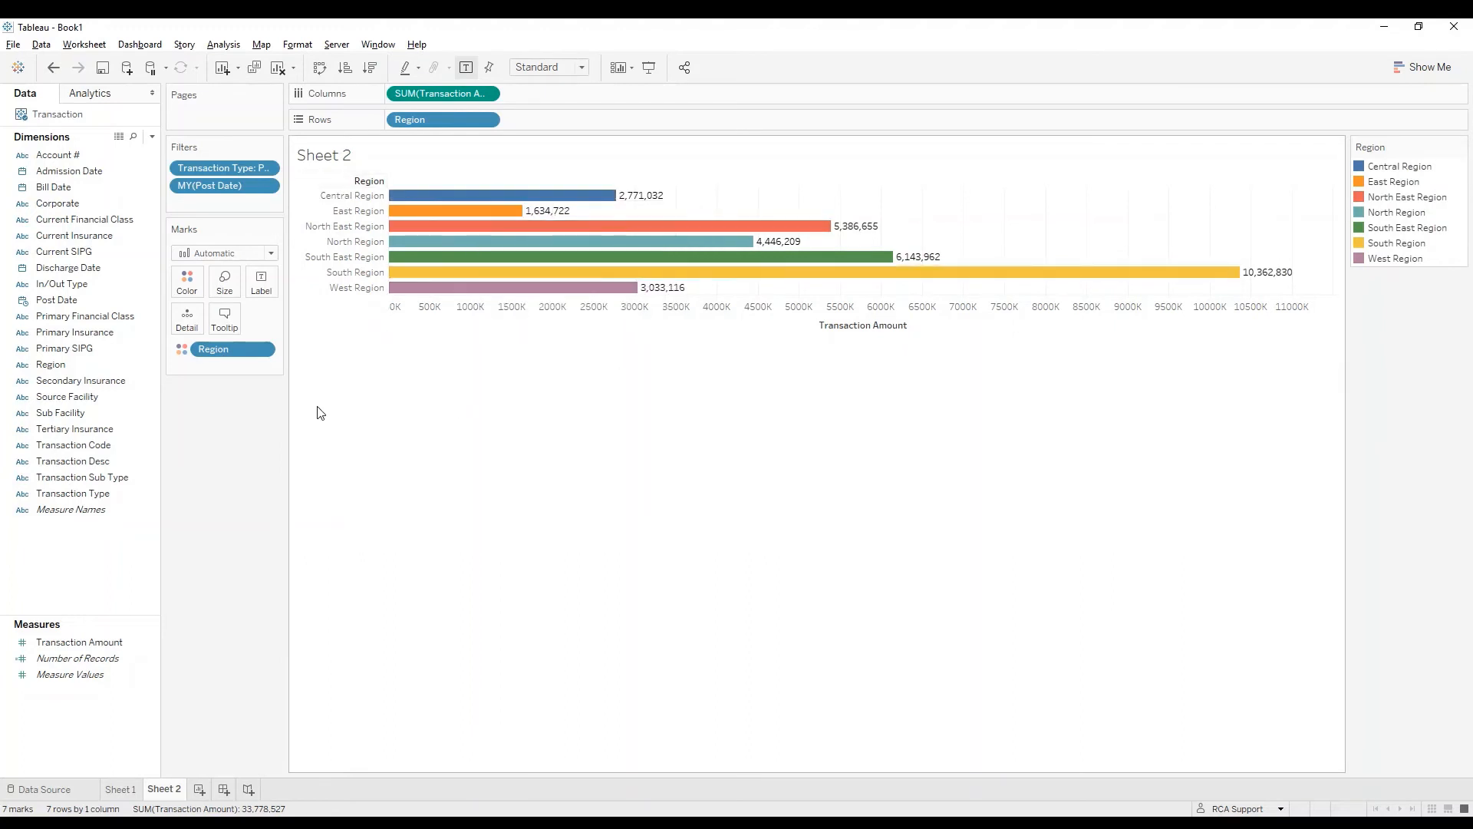
Step: Edit the Region colors, assigning red to Central Region and blue to North East Region
left_click(188, 284)
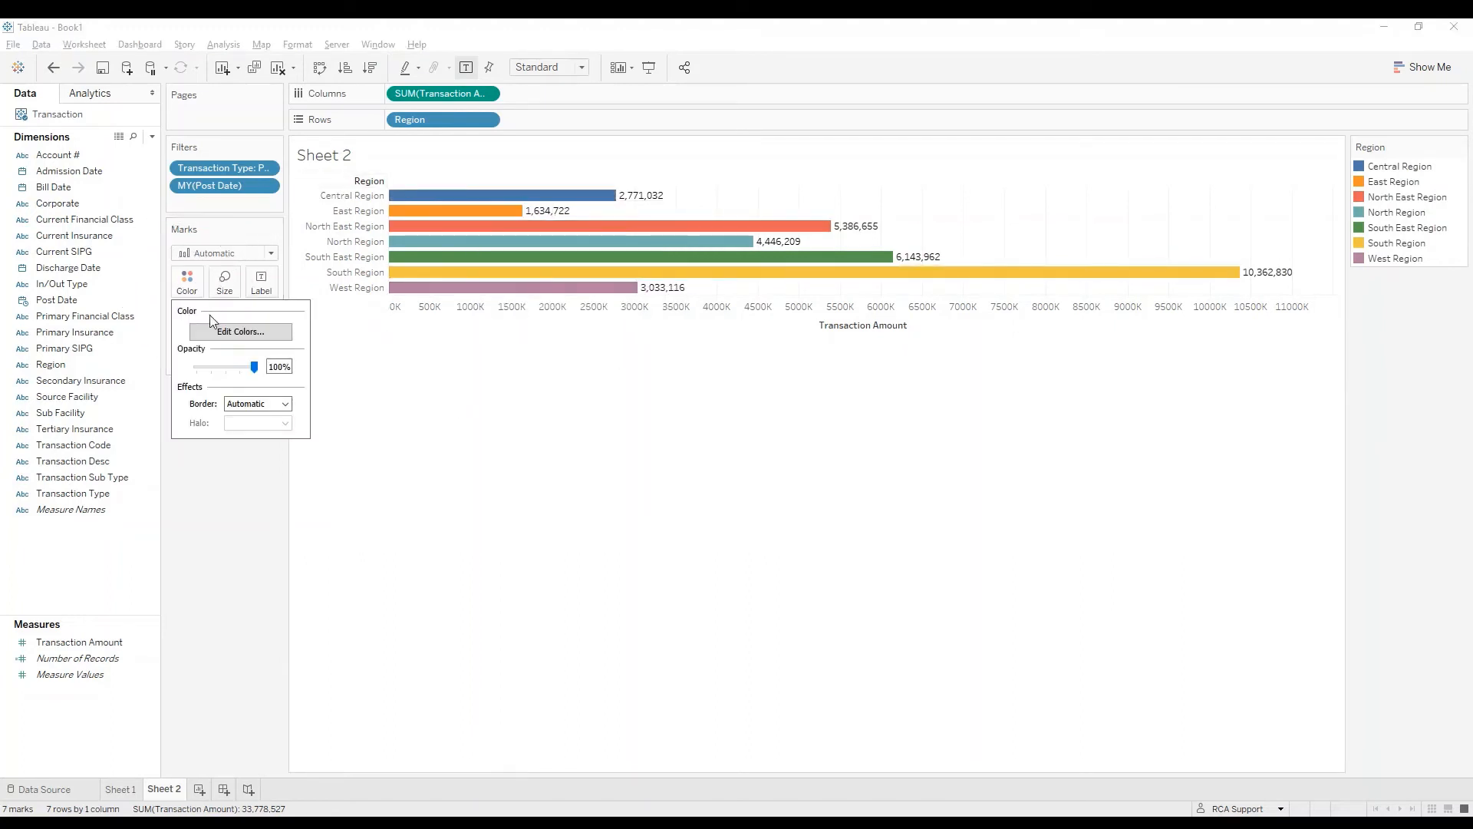
left_click(224, 334)
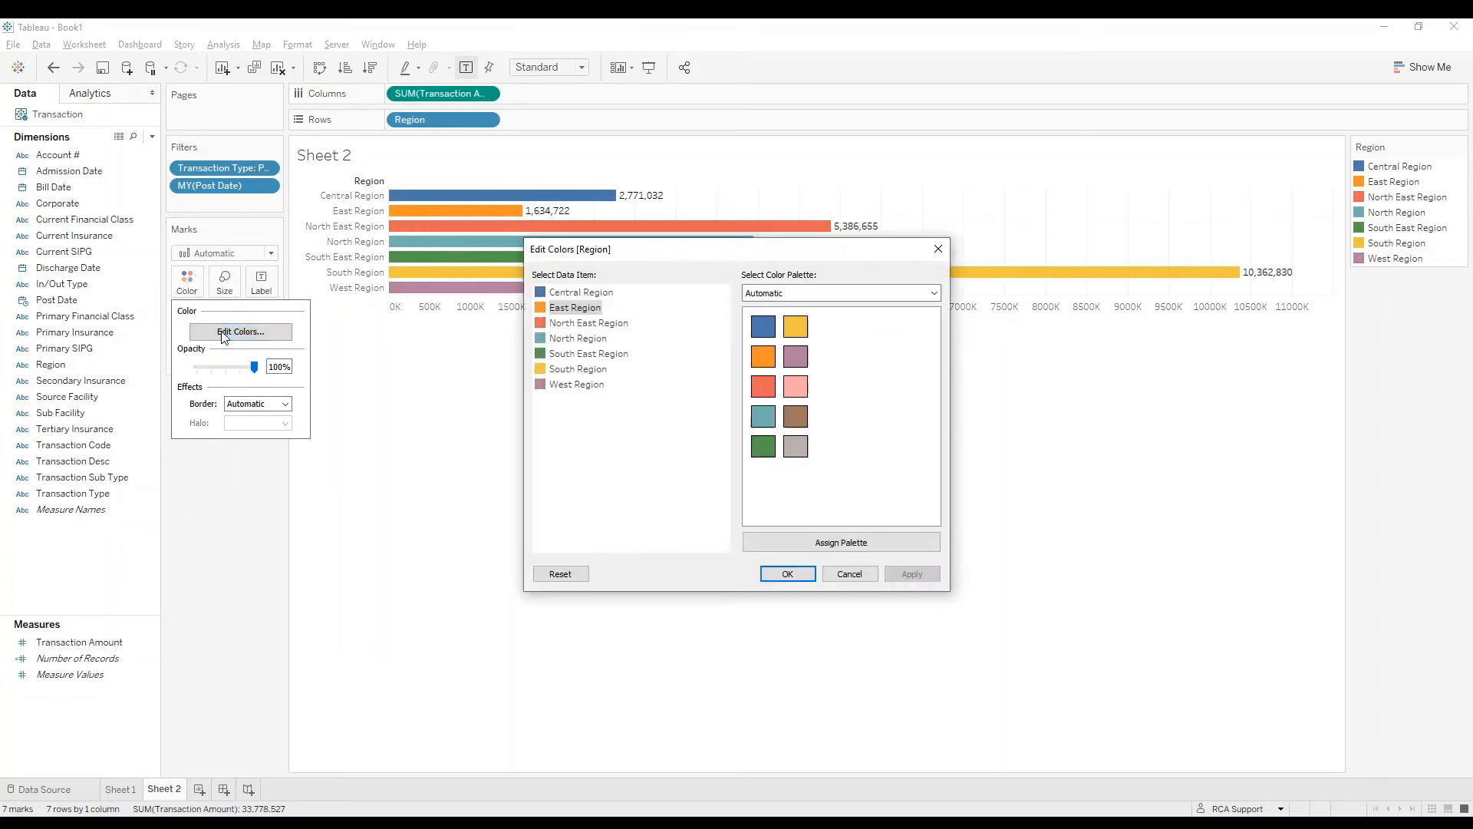
left_click(601, 295)
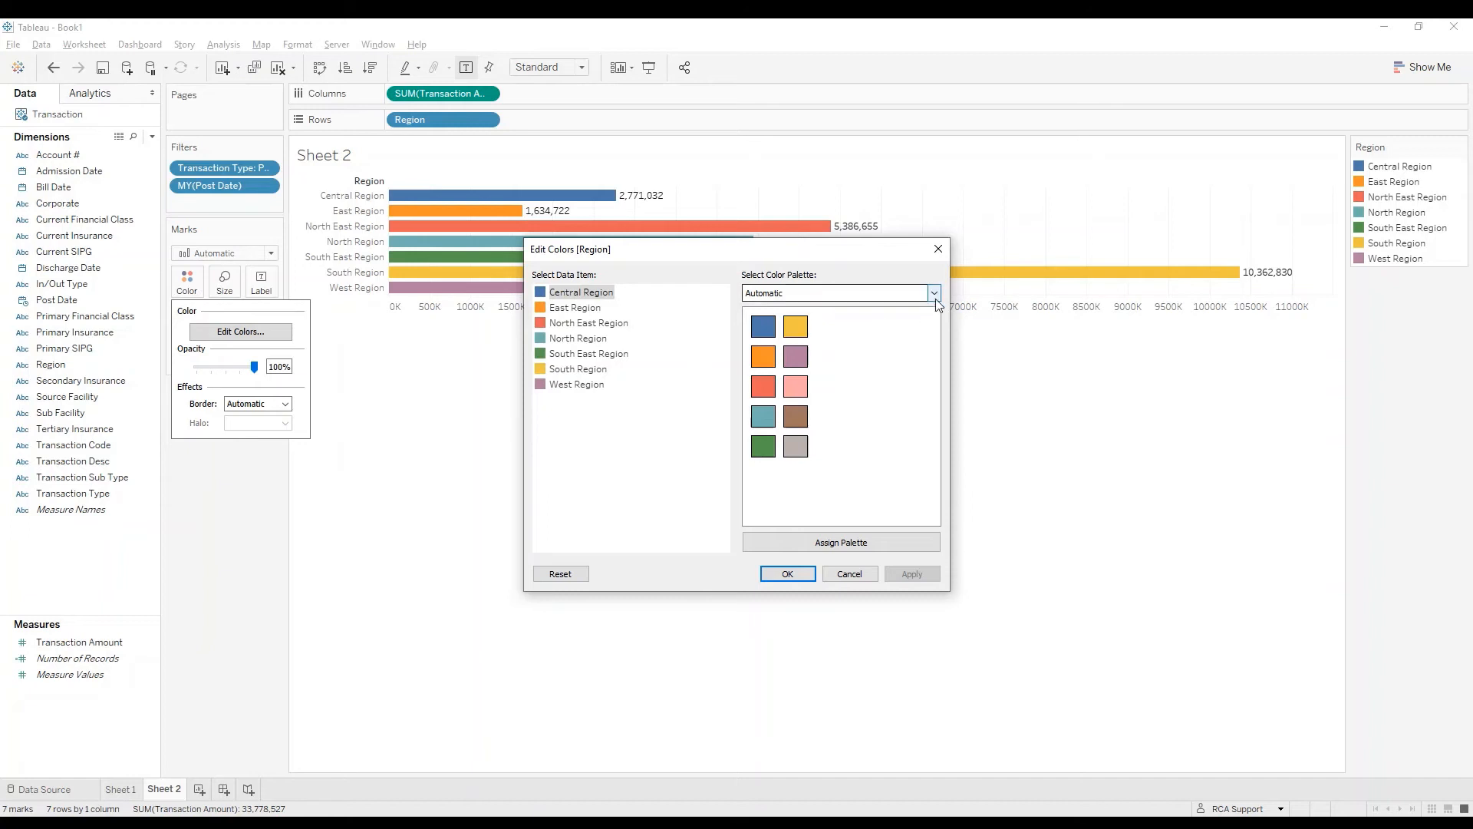
left_click(764, 389)
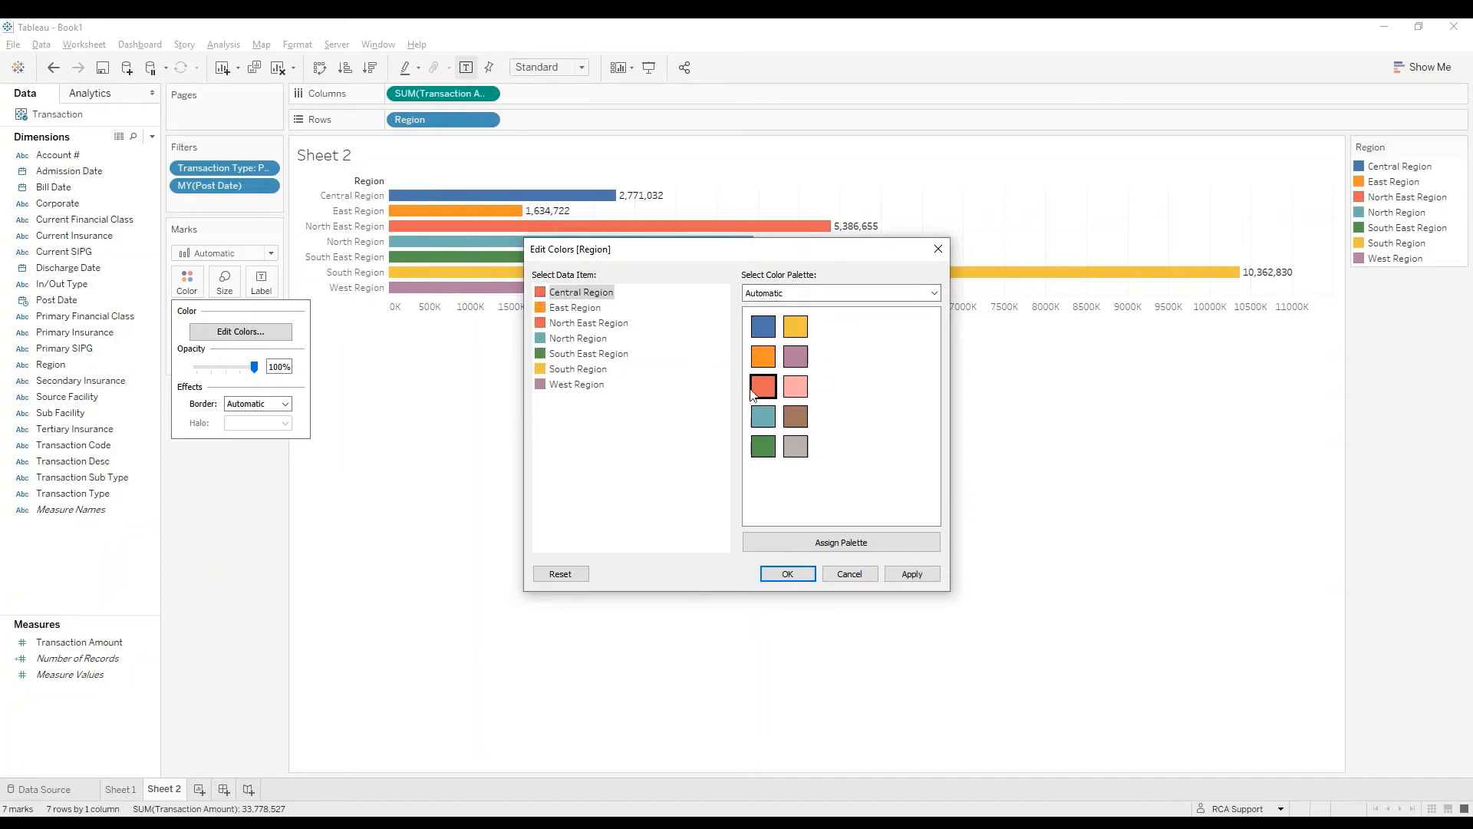
left_click(576, 324)
left_click(759, 330)
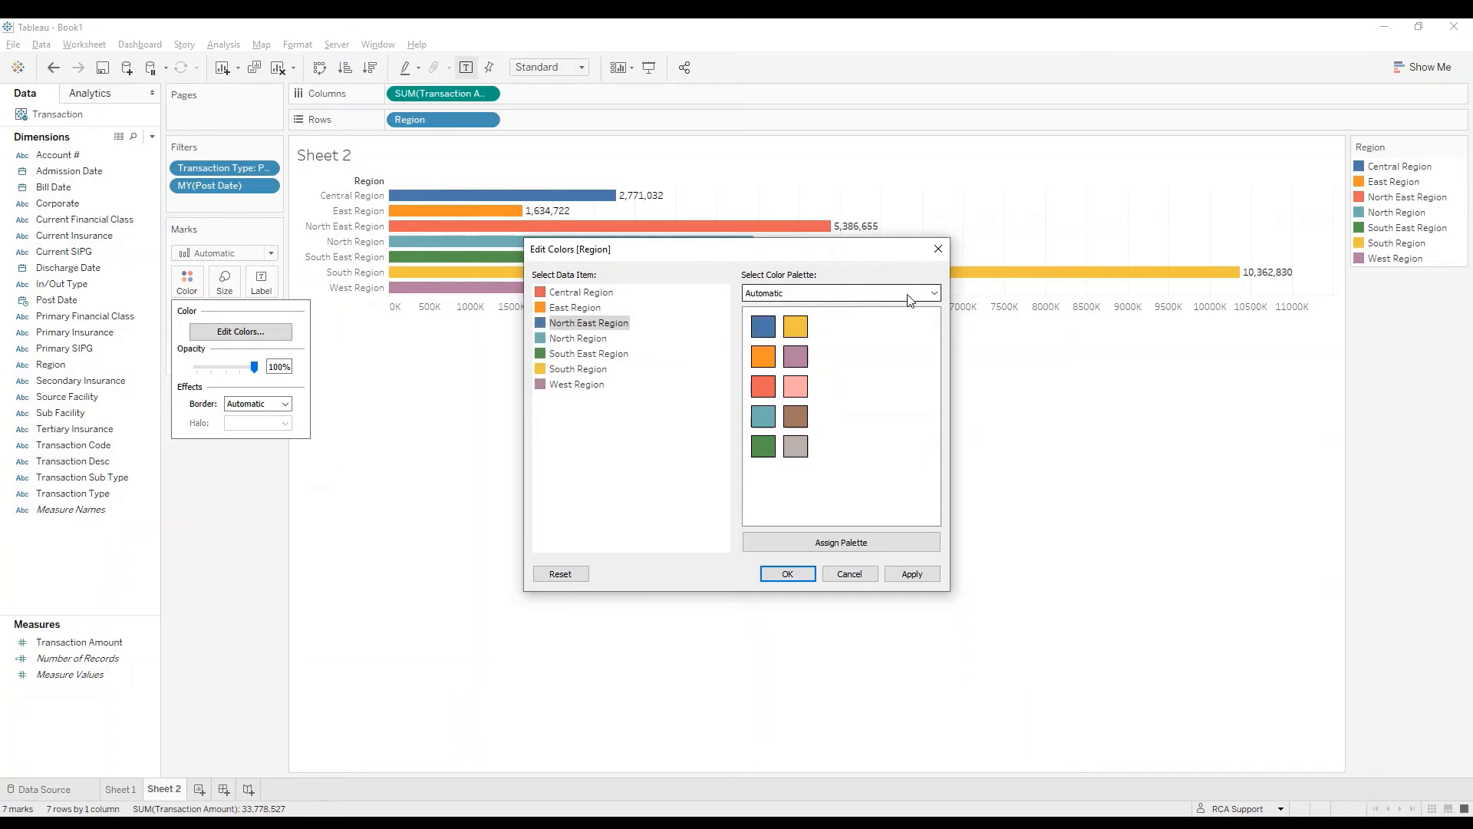
Step: Assign the Tableau 20 palette to the Region colors, apply it, and move the Edit Colors dialog off the chart
left_click(937, 293)
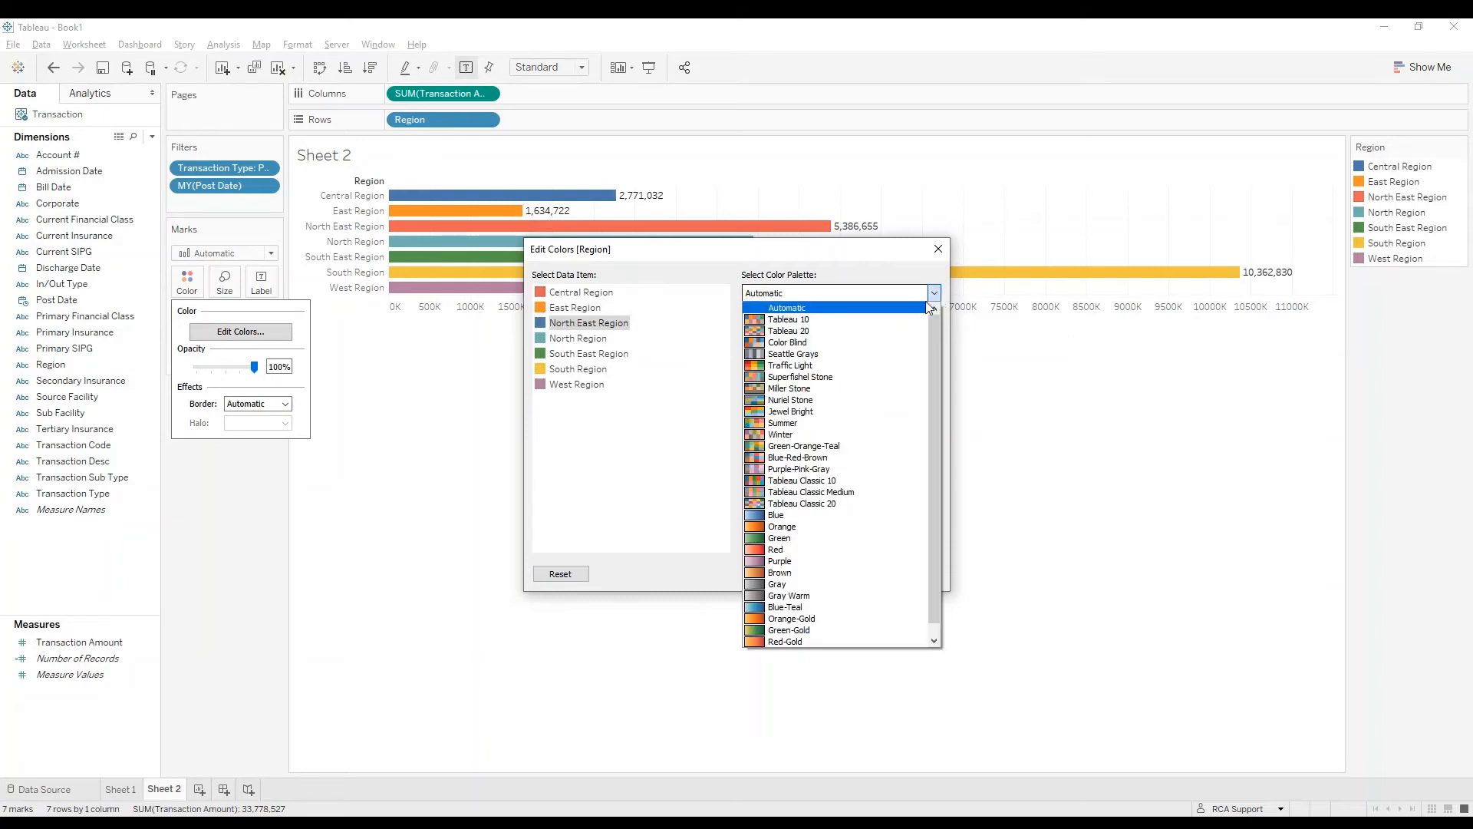
left_click(824, 332)
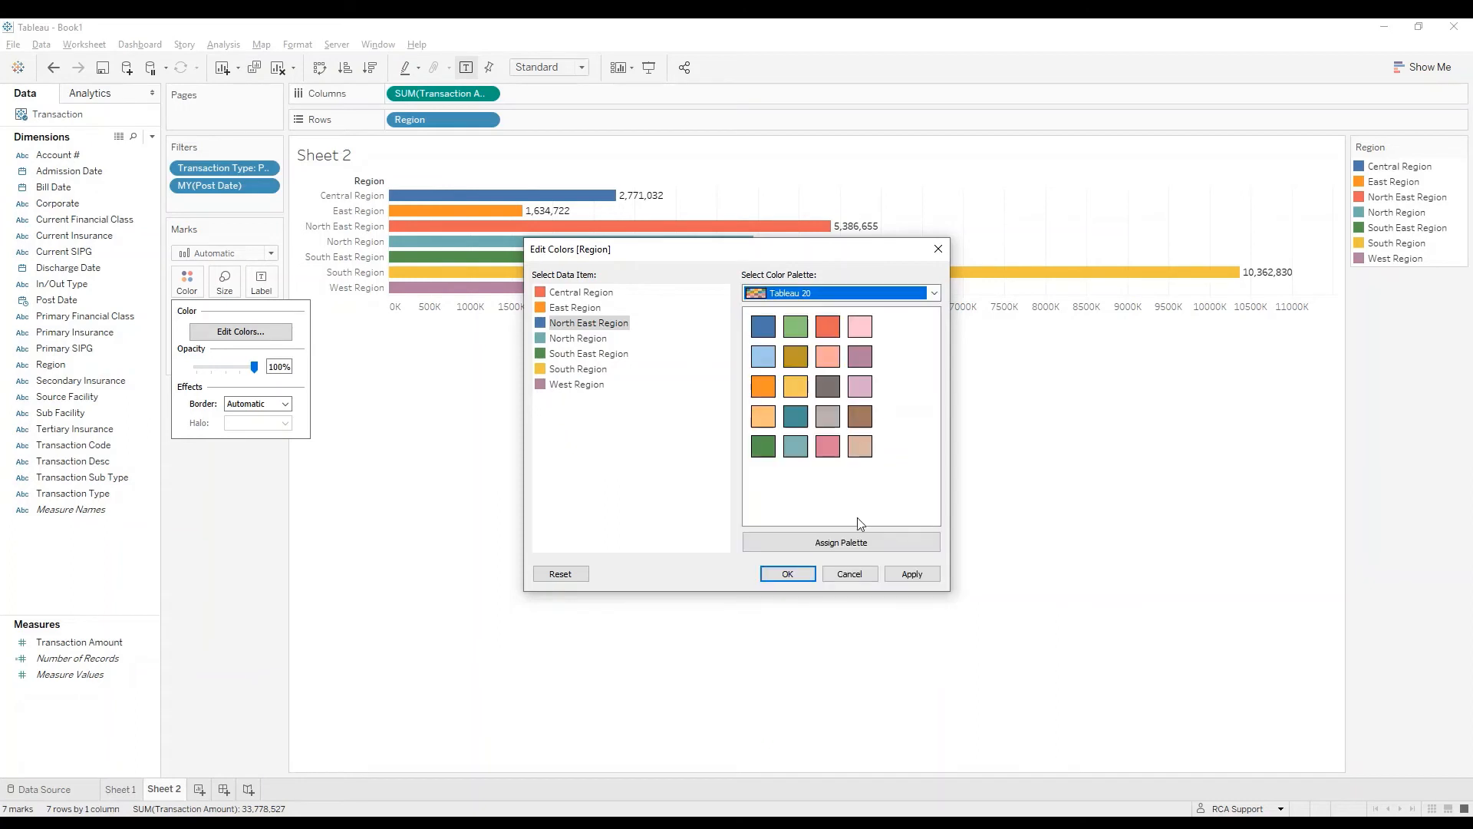
left_click(856, 540)
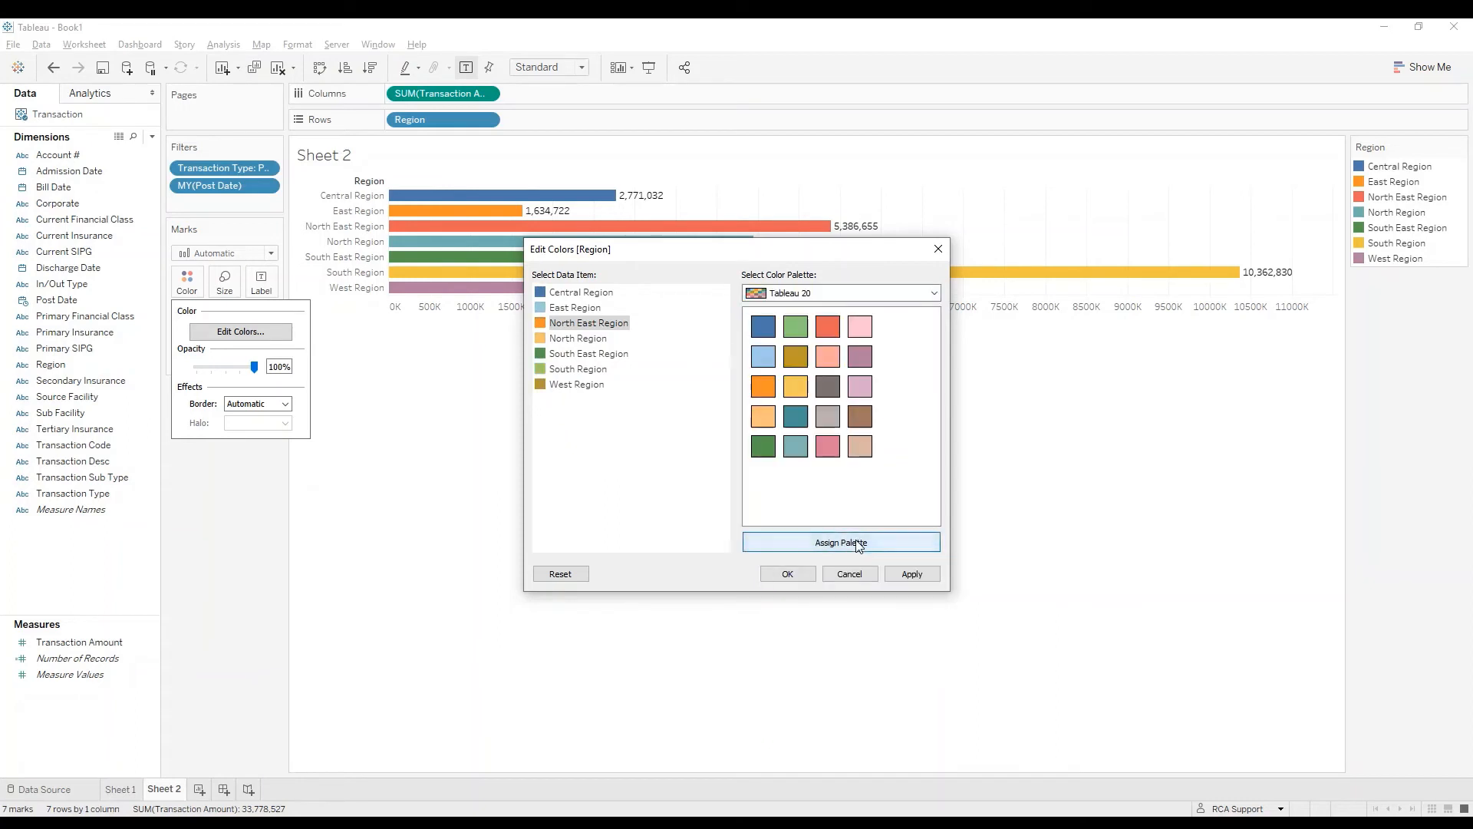
left_click(913, 574)
left_click_drag(818, 253, 895, 349)
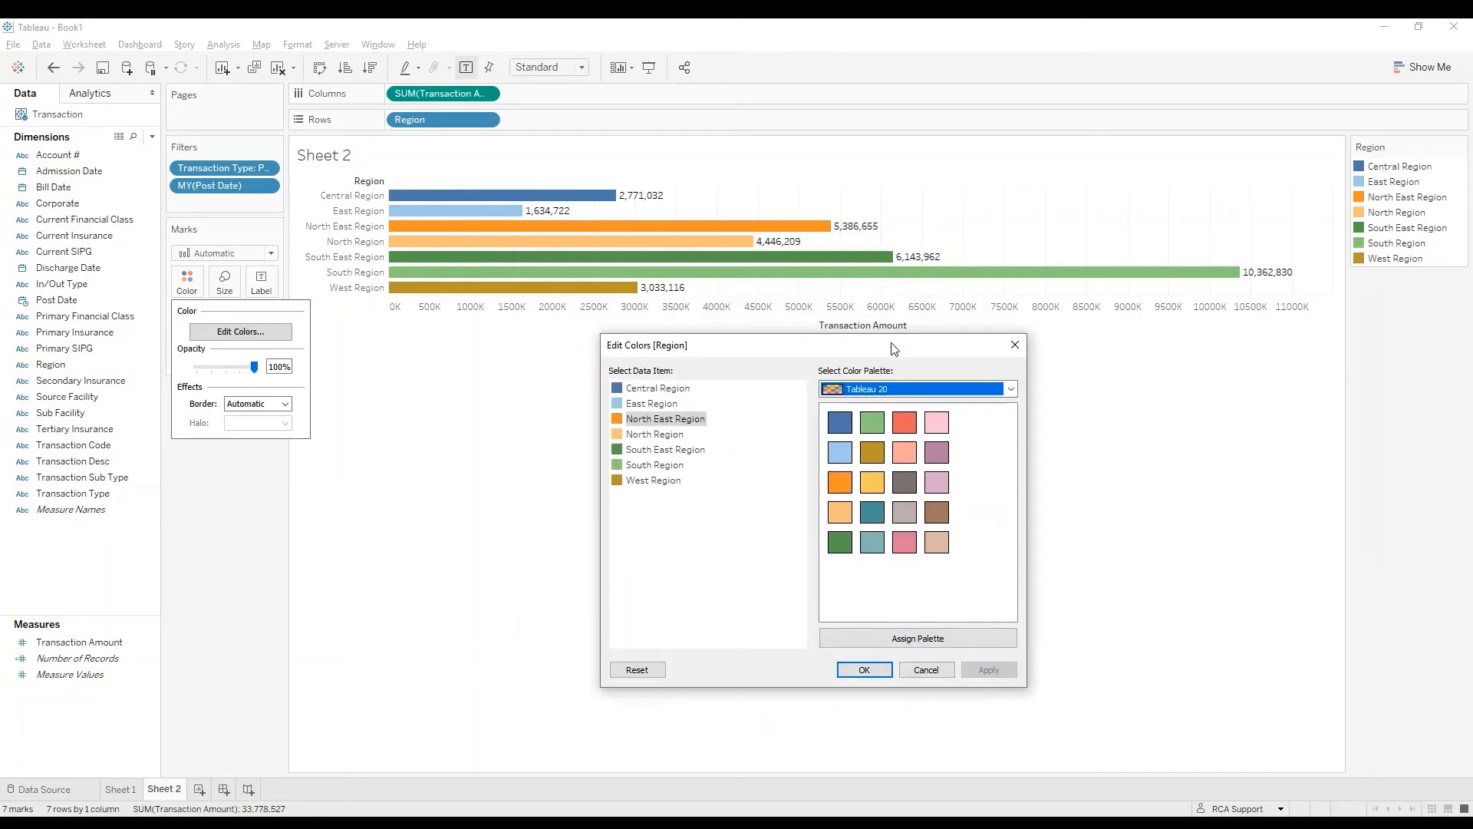
Step: Assign the Tableau Classic 20 palette to the Region colors and apply it to the bars
left_click(1012, 388)
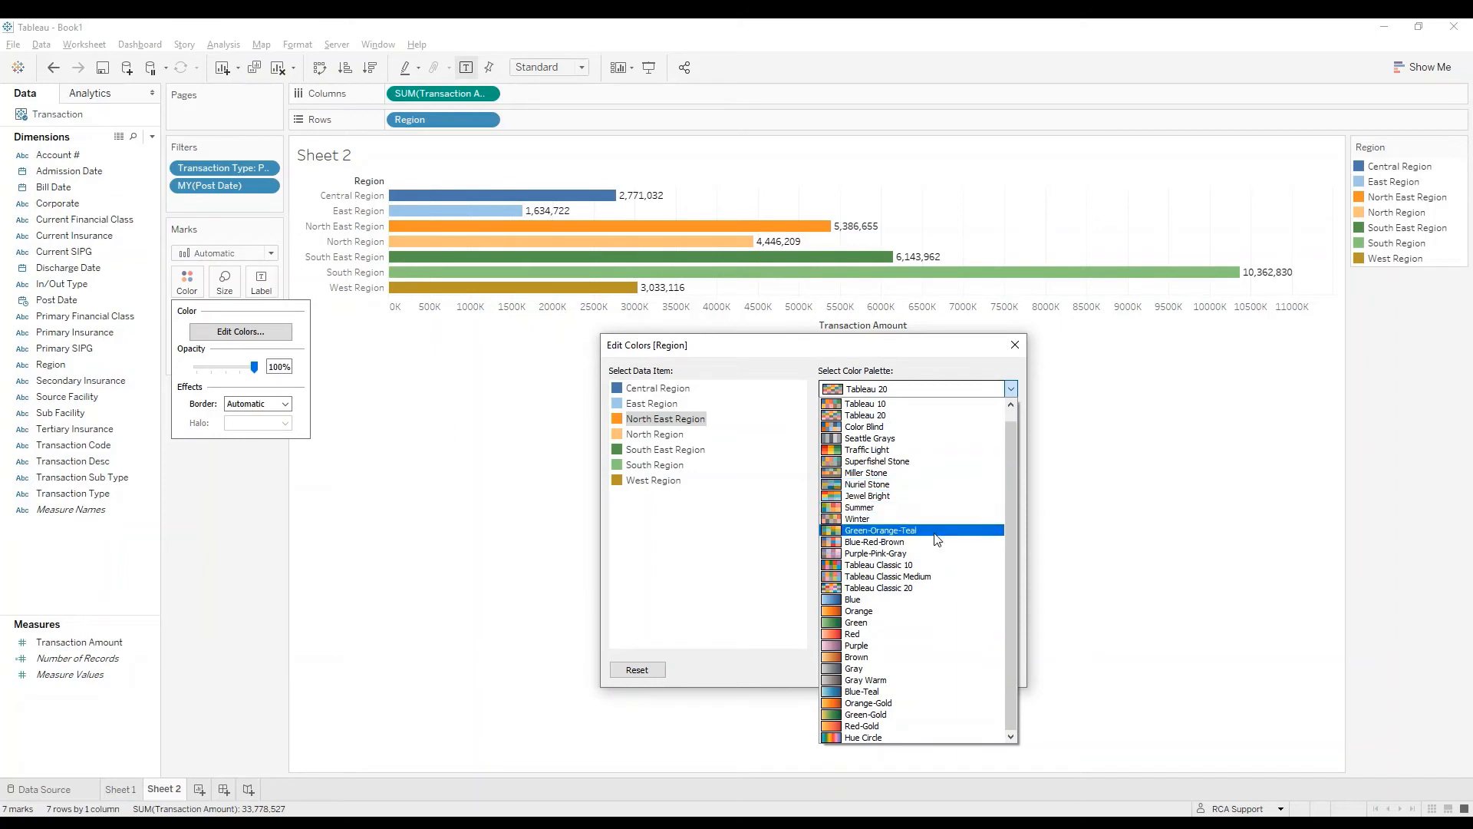
left_click(879, 588)
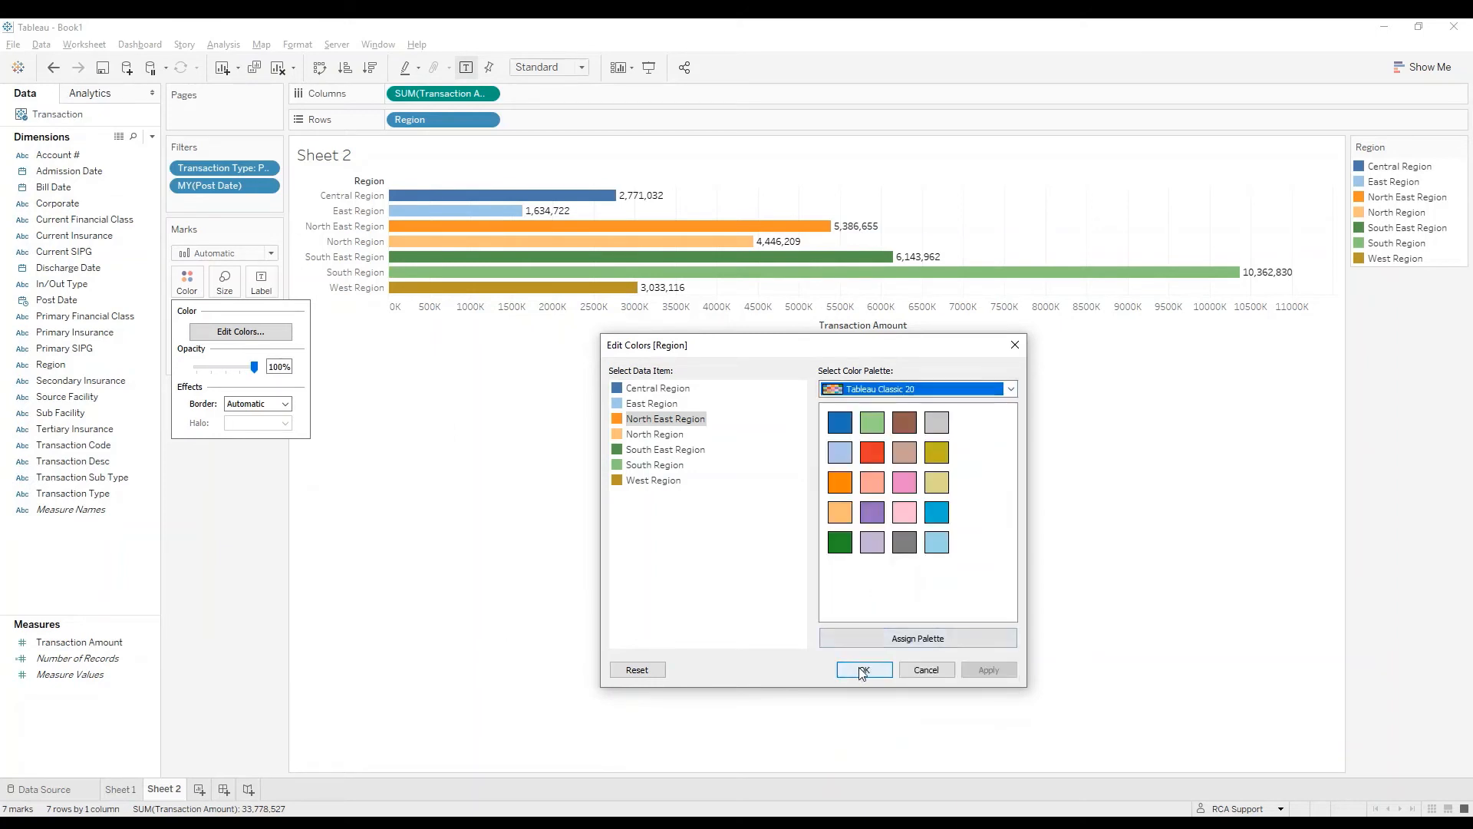
left_click(906, 640)
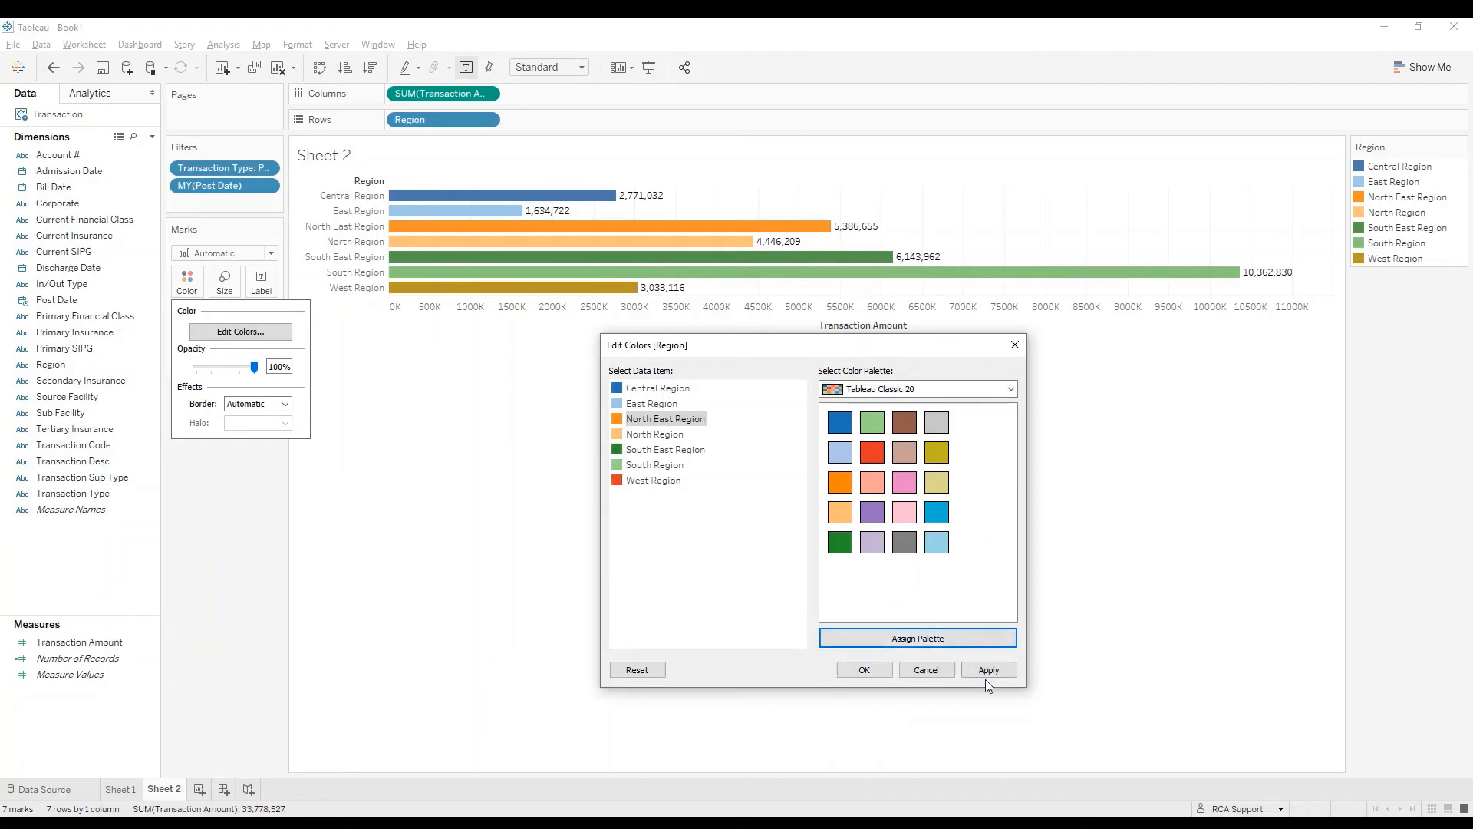
left_click(989, 671)
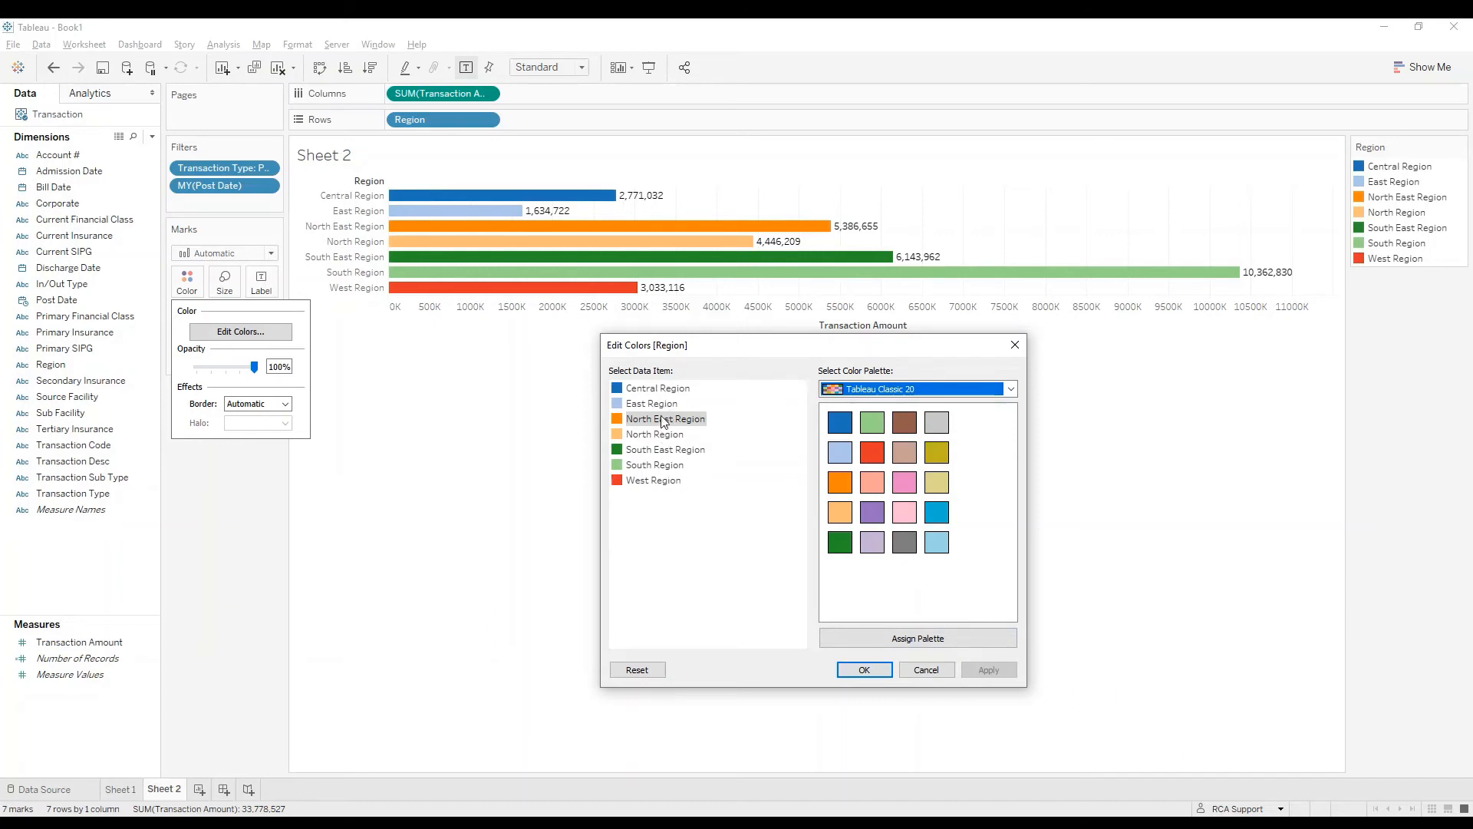
Step: Assign the Blue palette to the Region colors and apply it to the bars
left_click(665, 390)
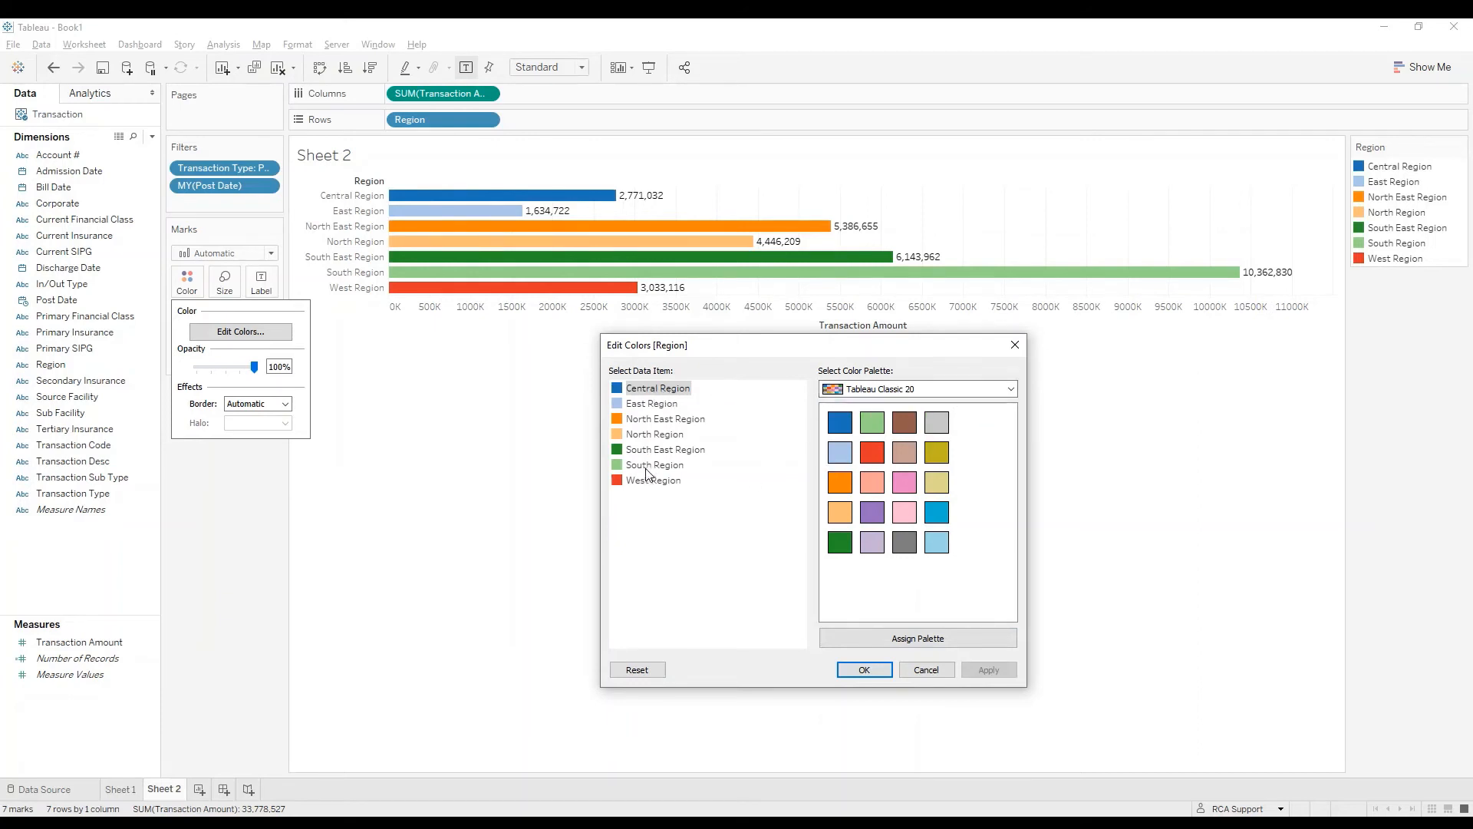
left_click(1009, 389)
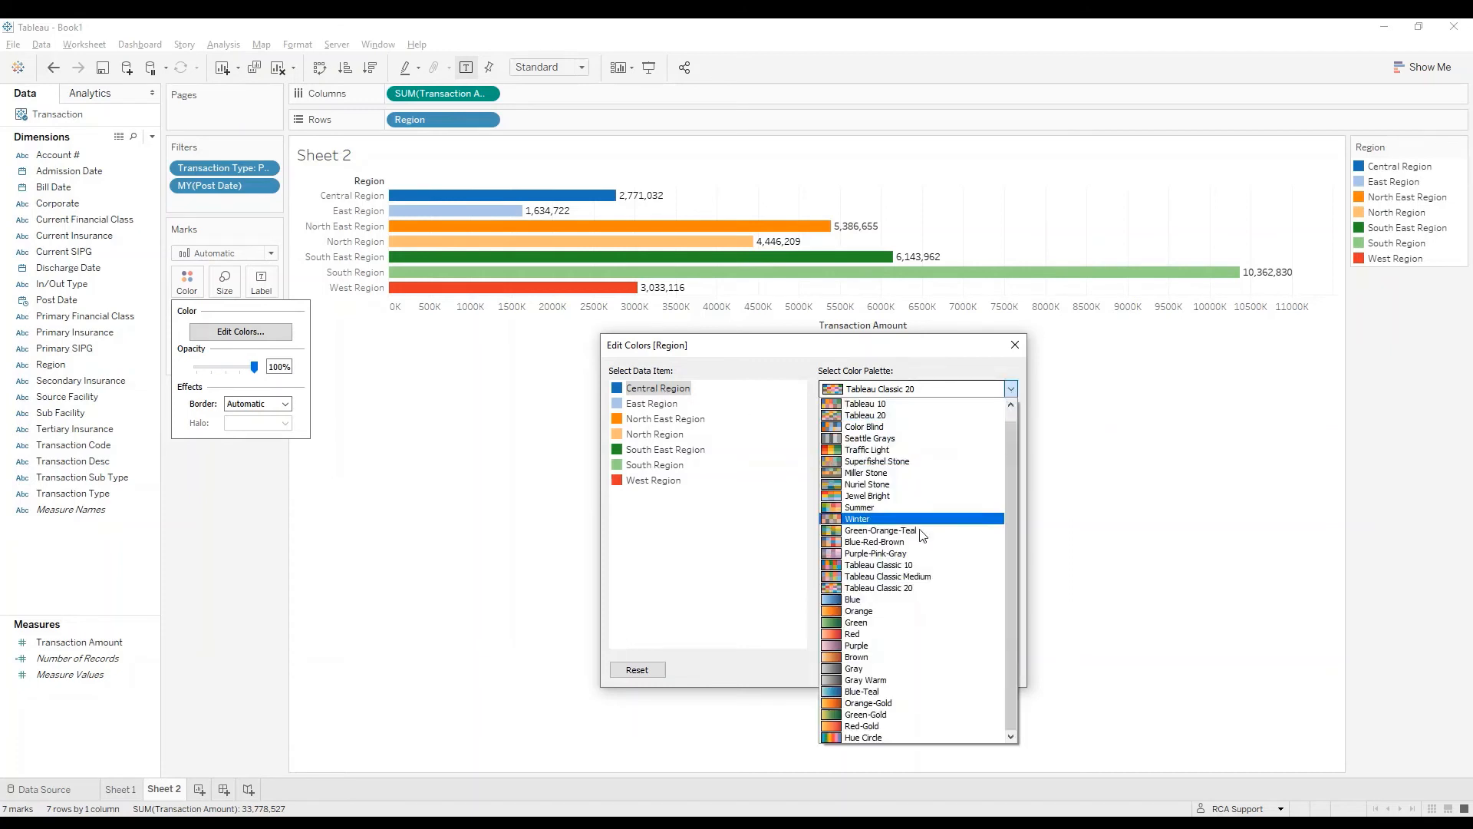
left_click(852, 601)
left_click(933, 639)
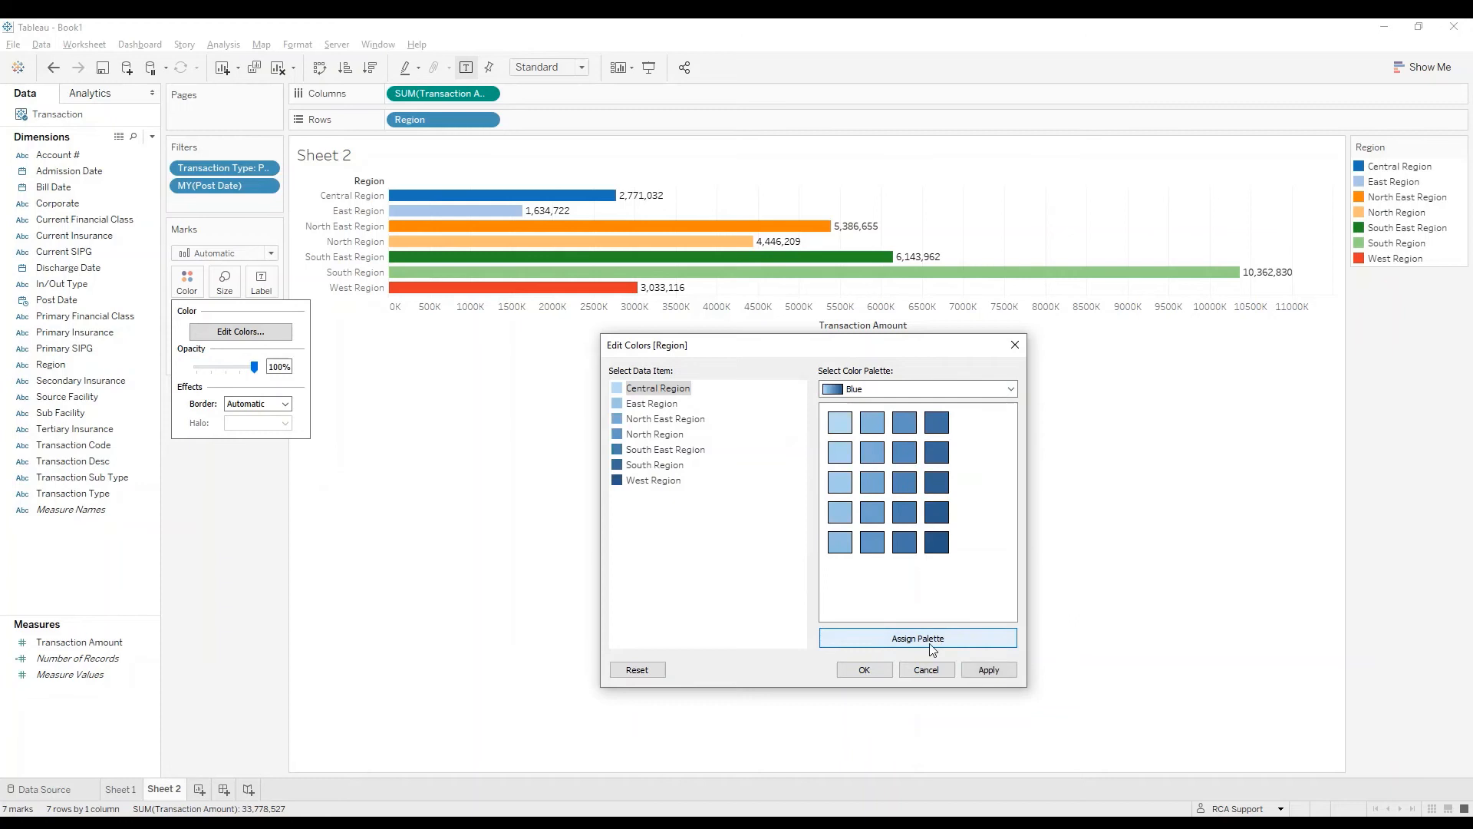
left_click(983, 670)
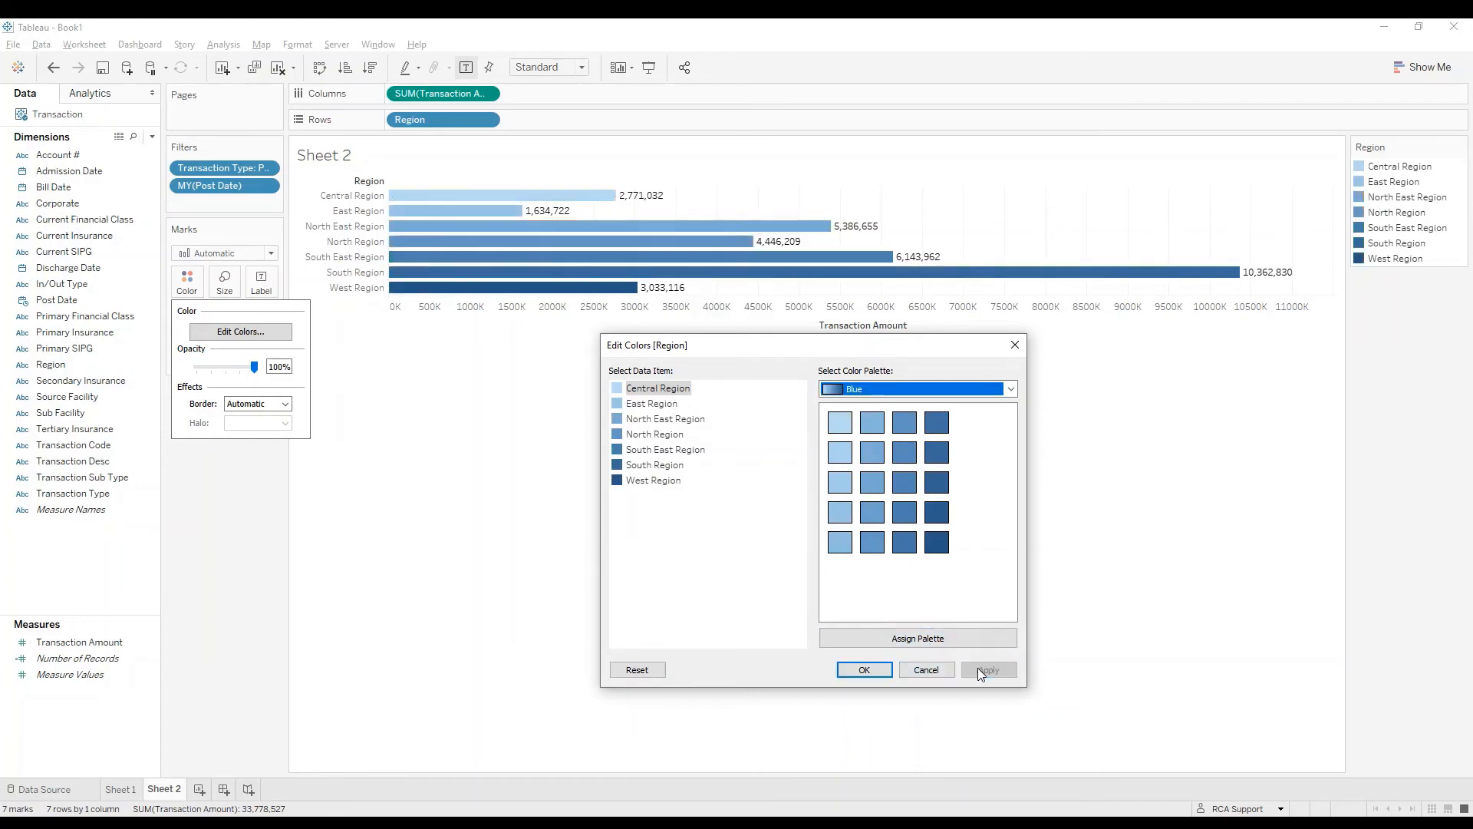
Step: Assign the Gray palette to the Region colors and apply it to the bars
left_click(1011, 389)
left_click(936, 669)
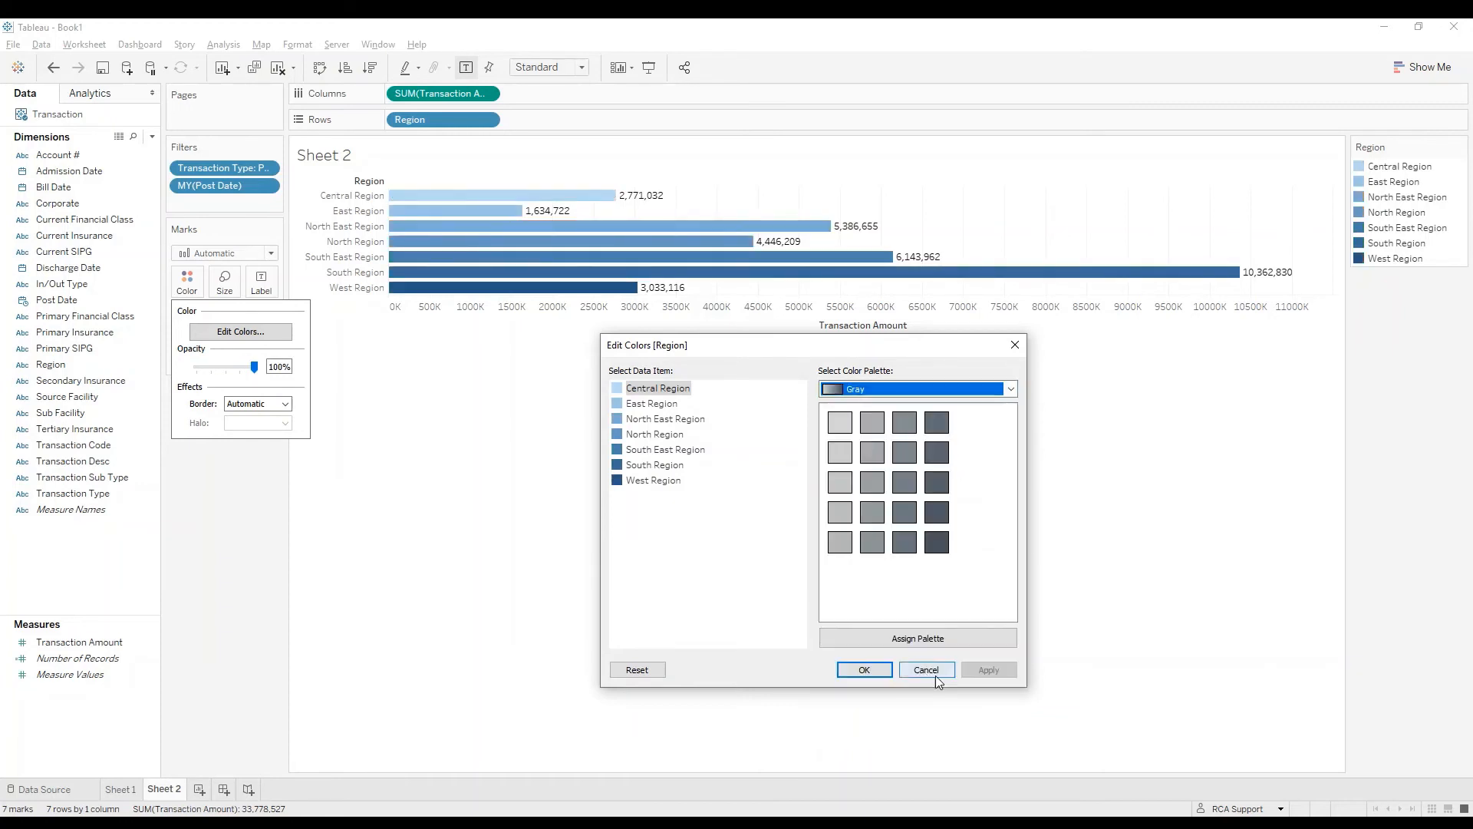
left_click(894, 637)
left_click(988, 670)
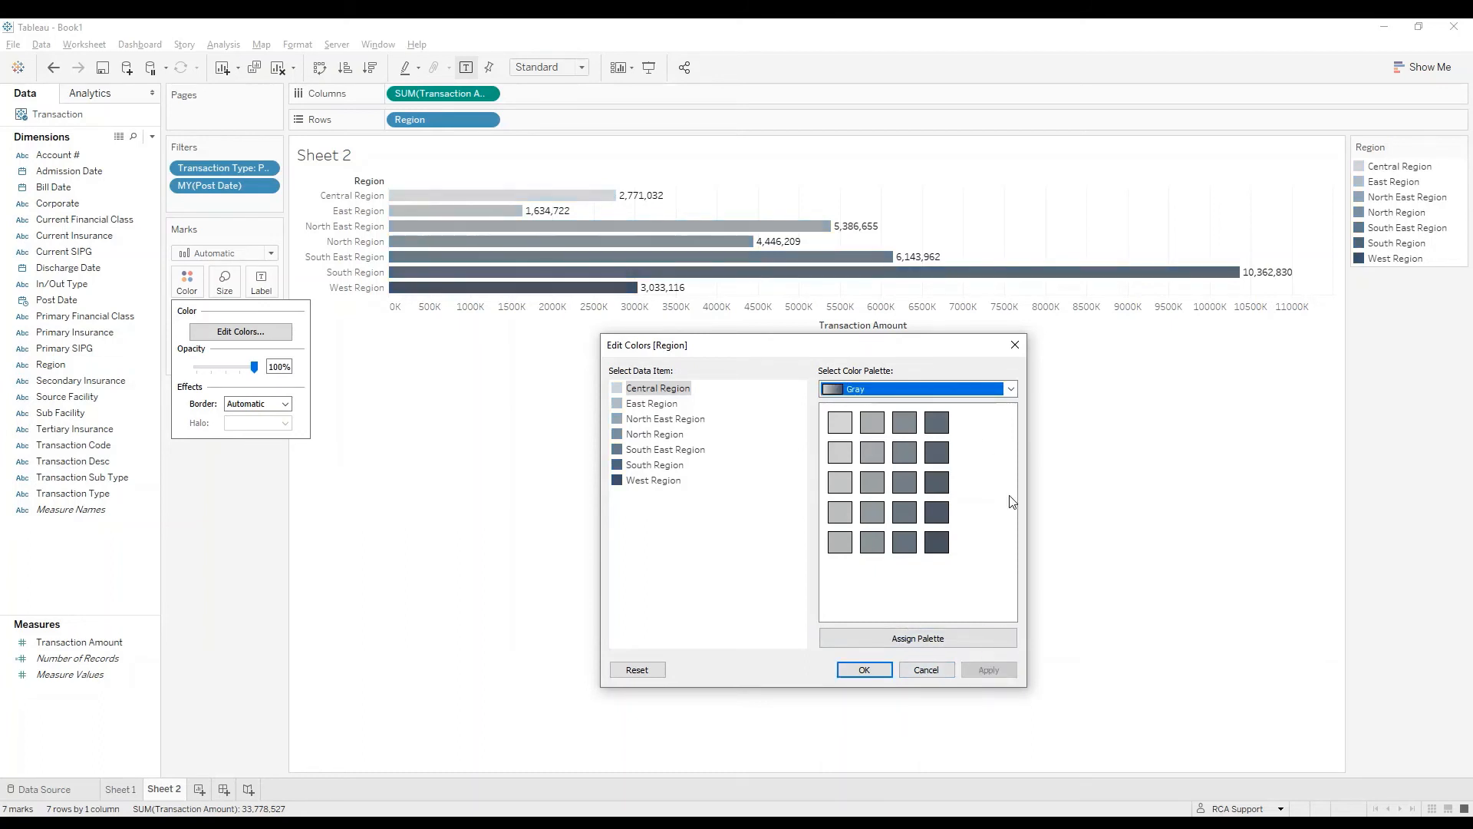
Step: Assign the Tableau 20 palette to the Region colors and accept the color settings
left_click(1010, 390)
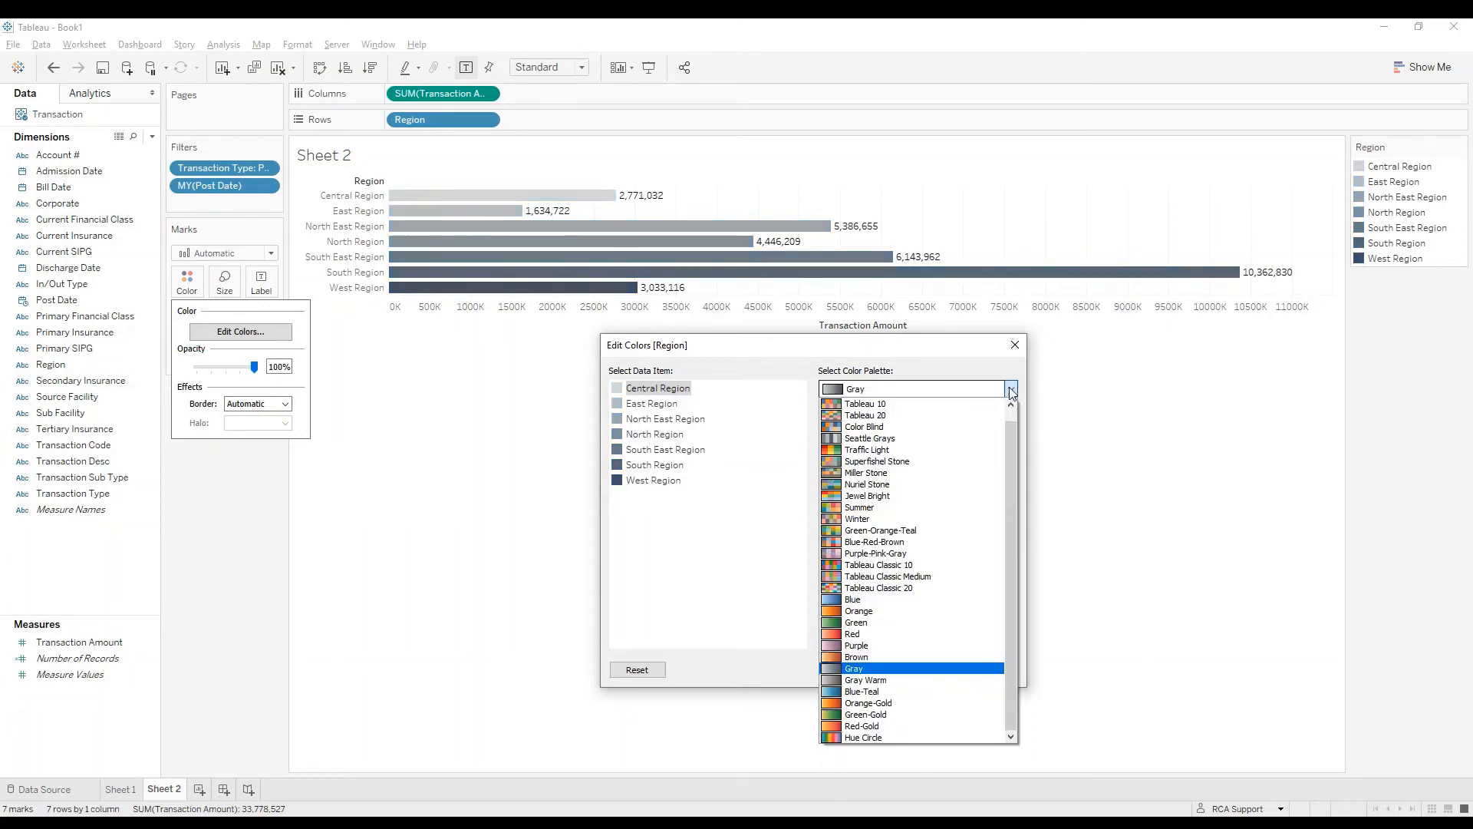
left_click(886, 415)
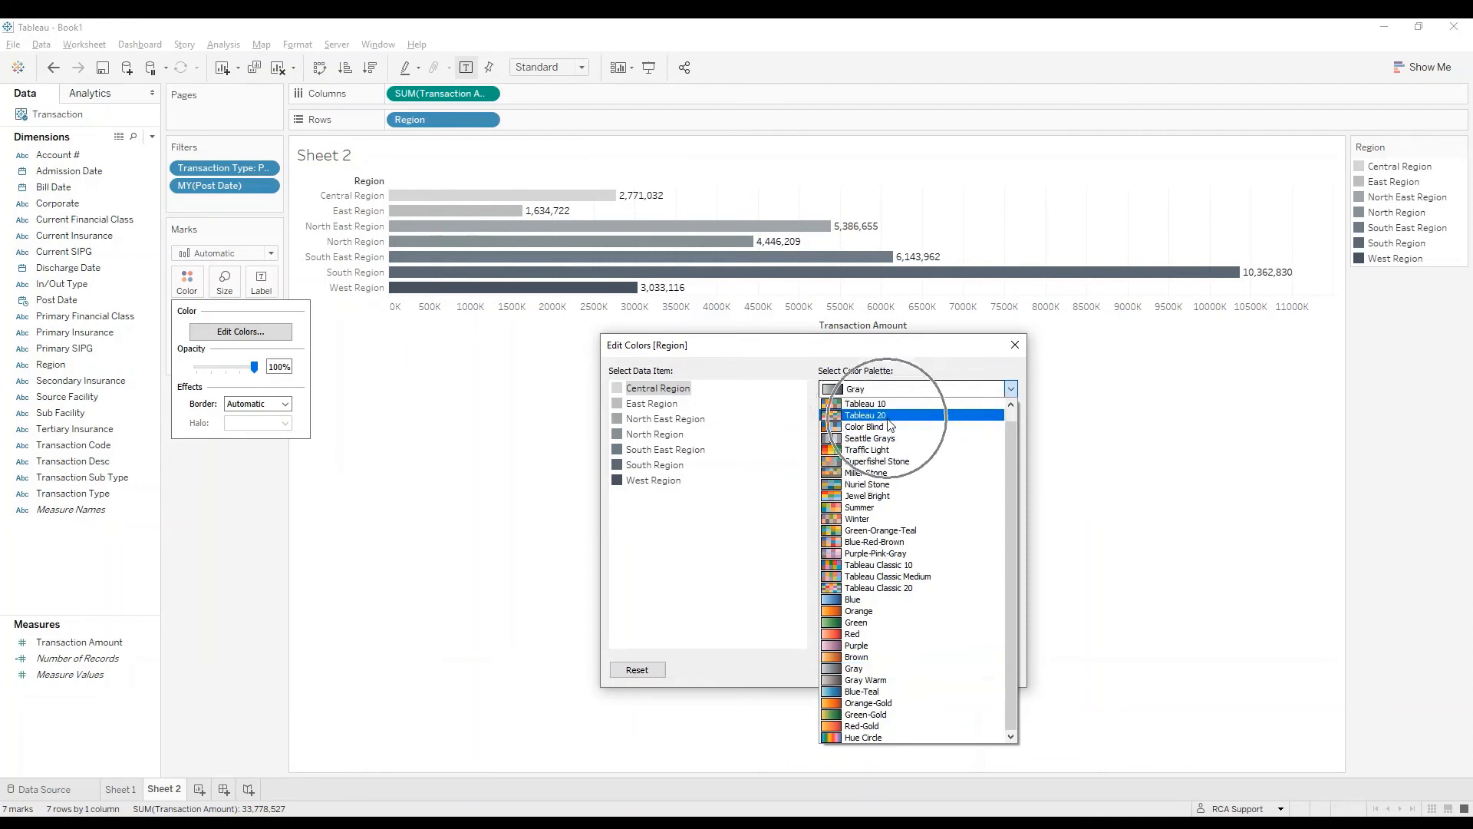
left_click(914, 638)
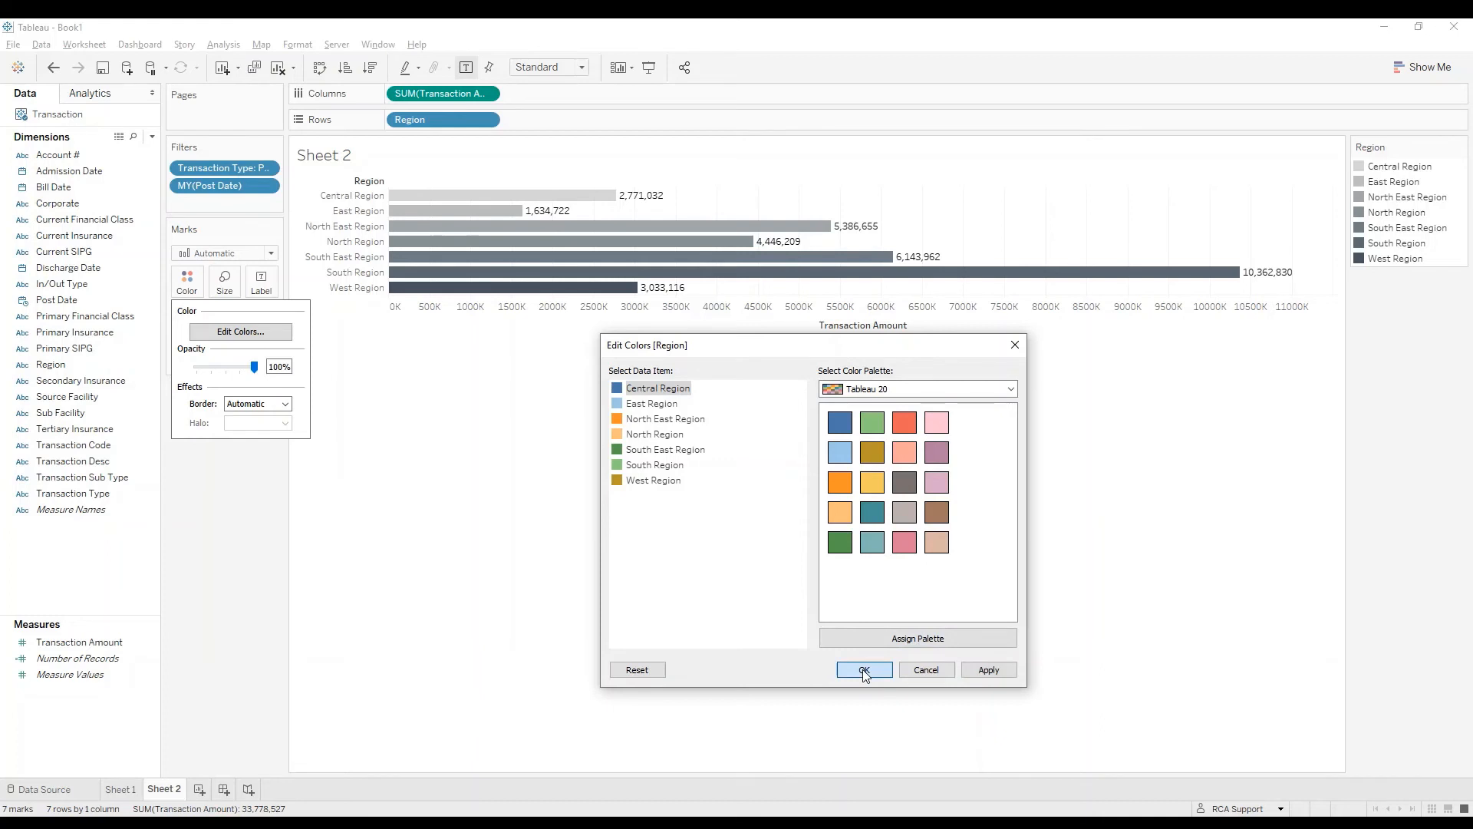
left_click(864, 671)
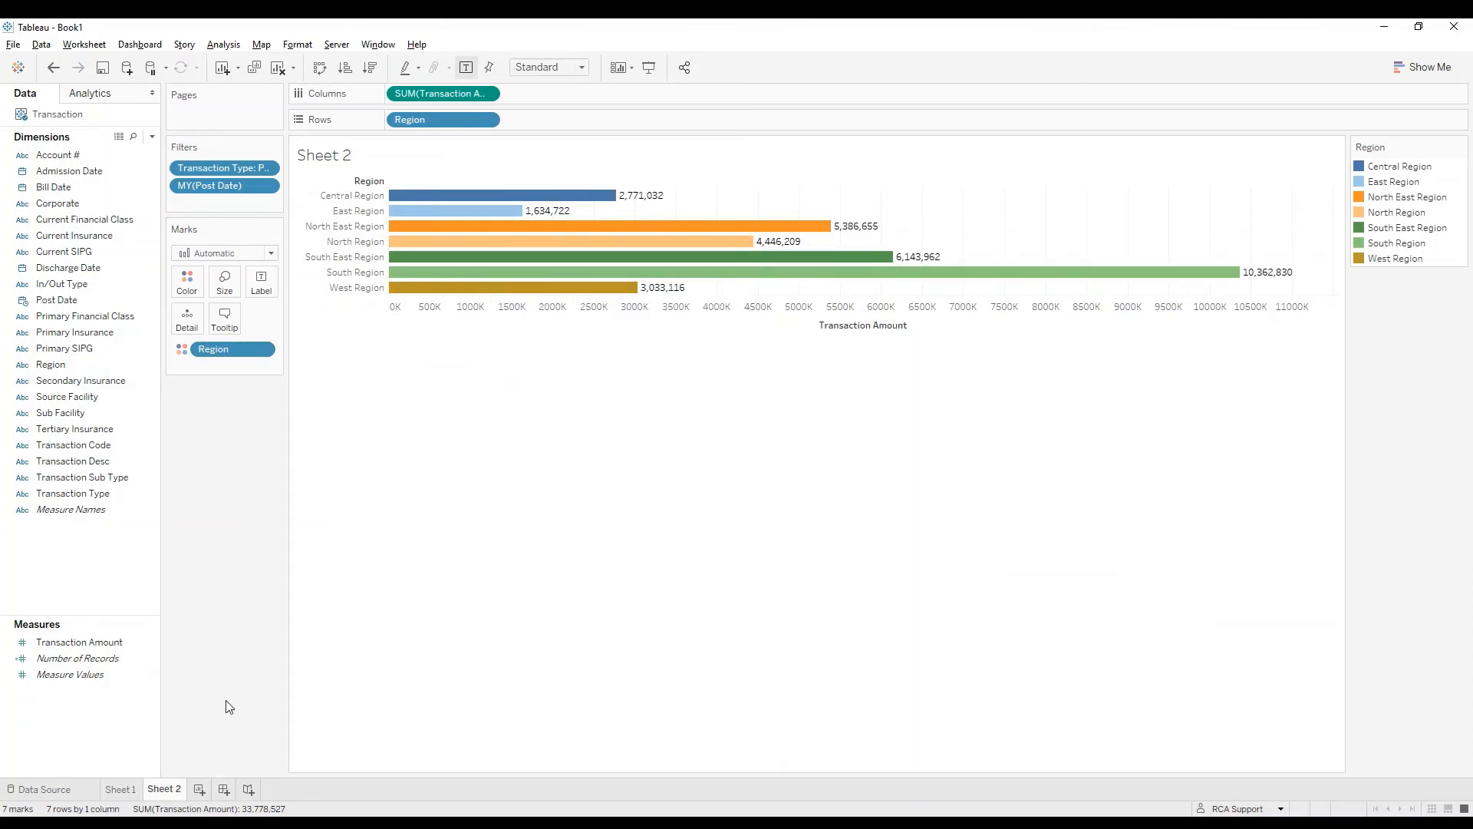
Step: Create a new dashboard and rename Sheet 1 as Post Date
left_click(223, 789)
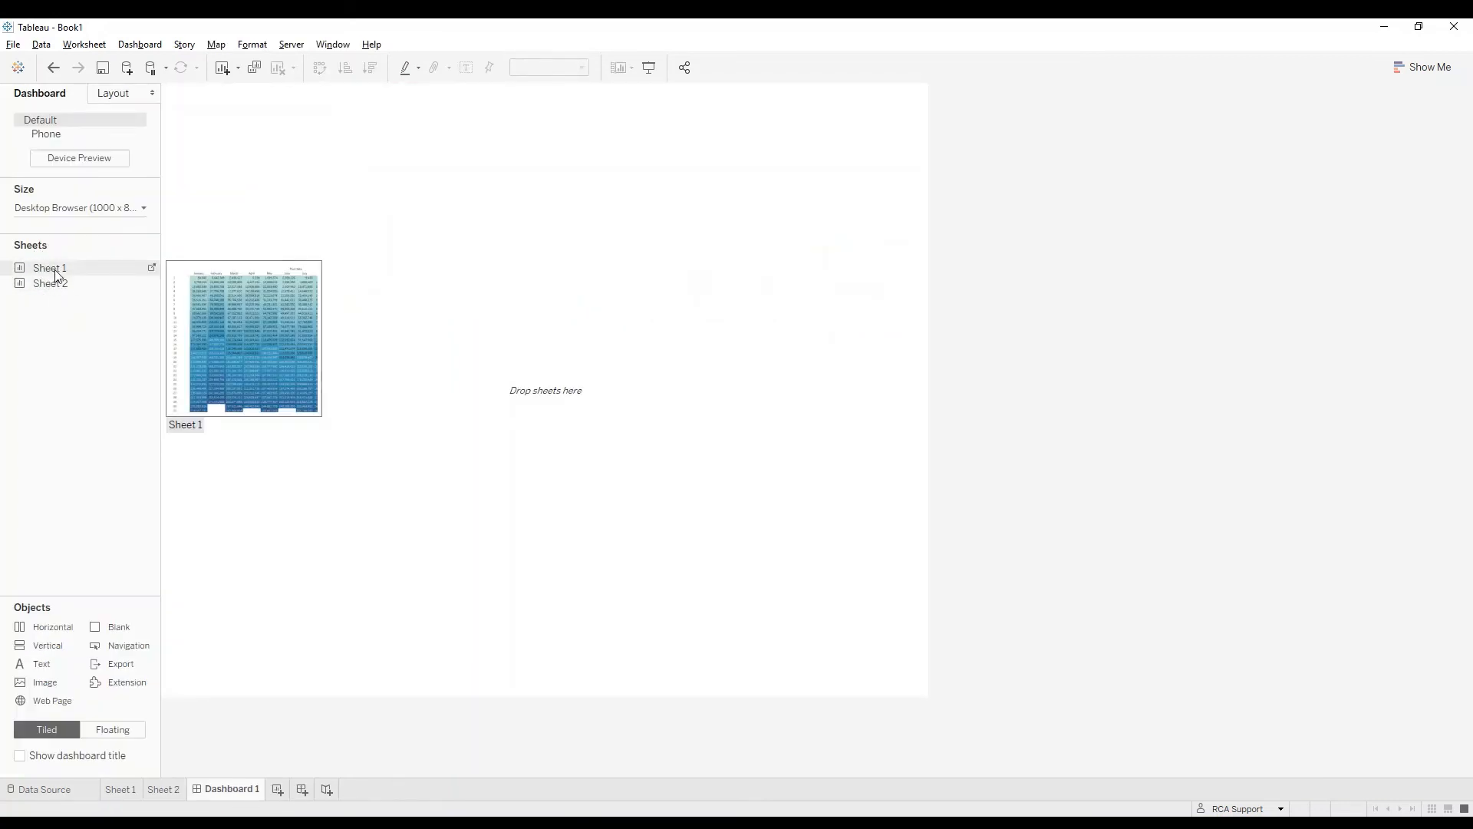
left_click(122, 791)
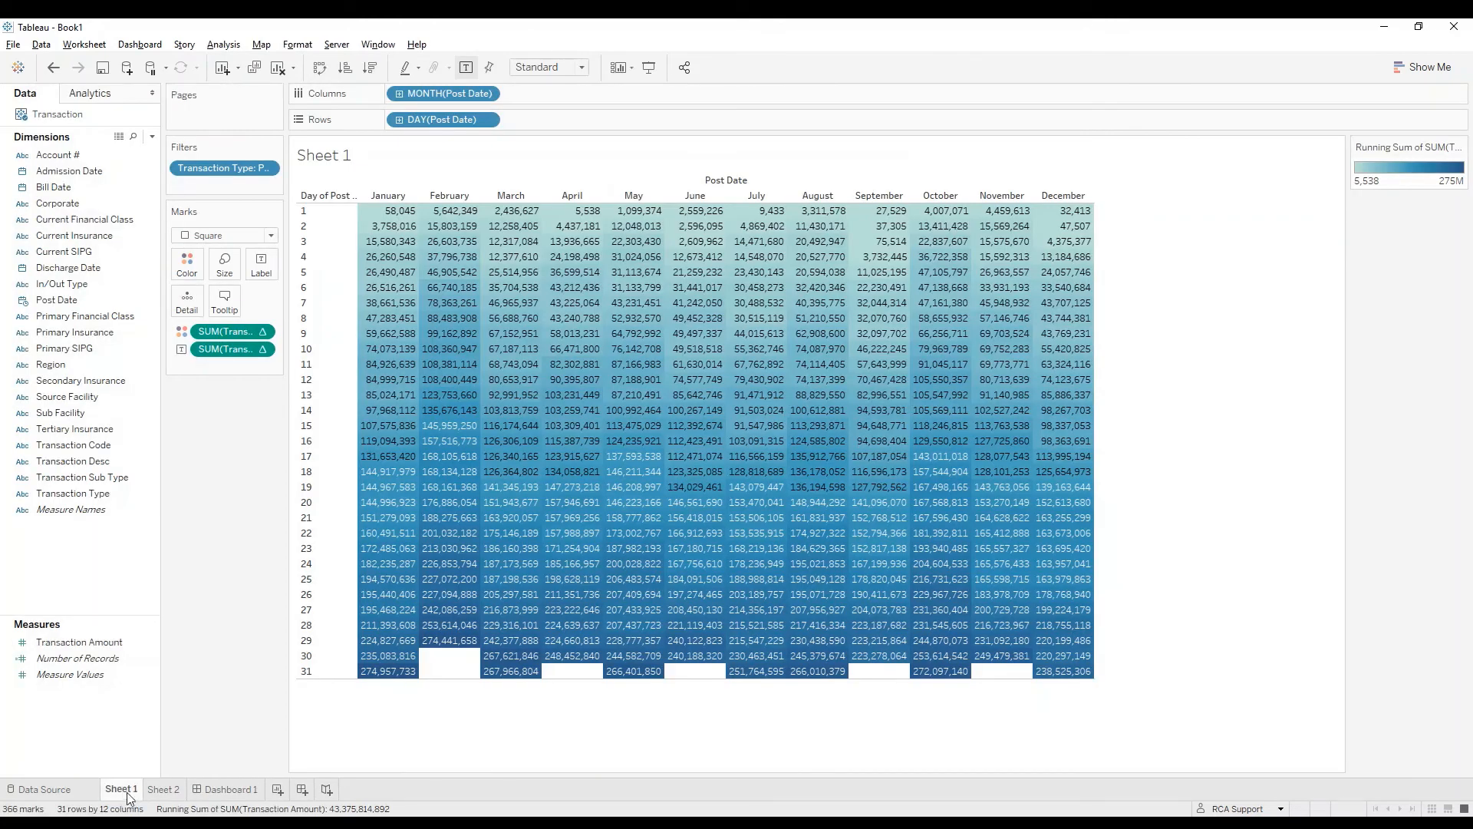
double_click(127, 796)
type("Post Date")
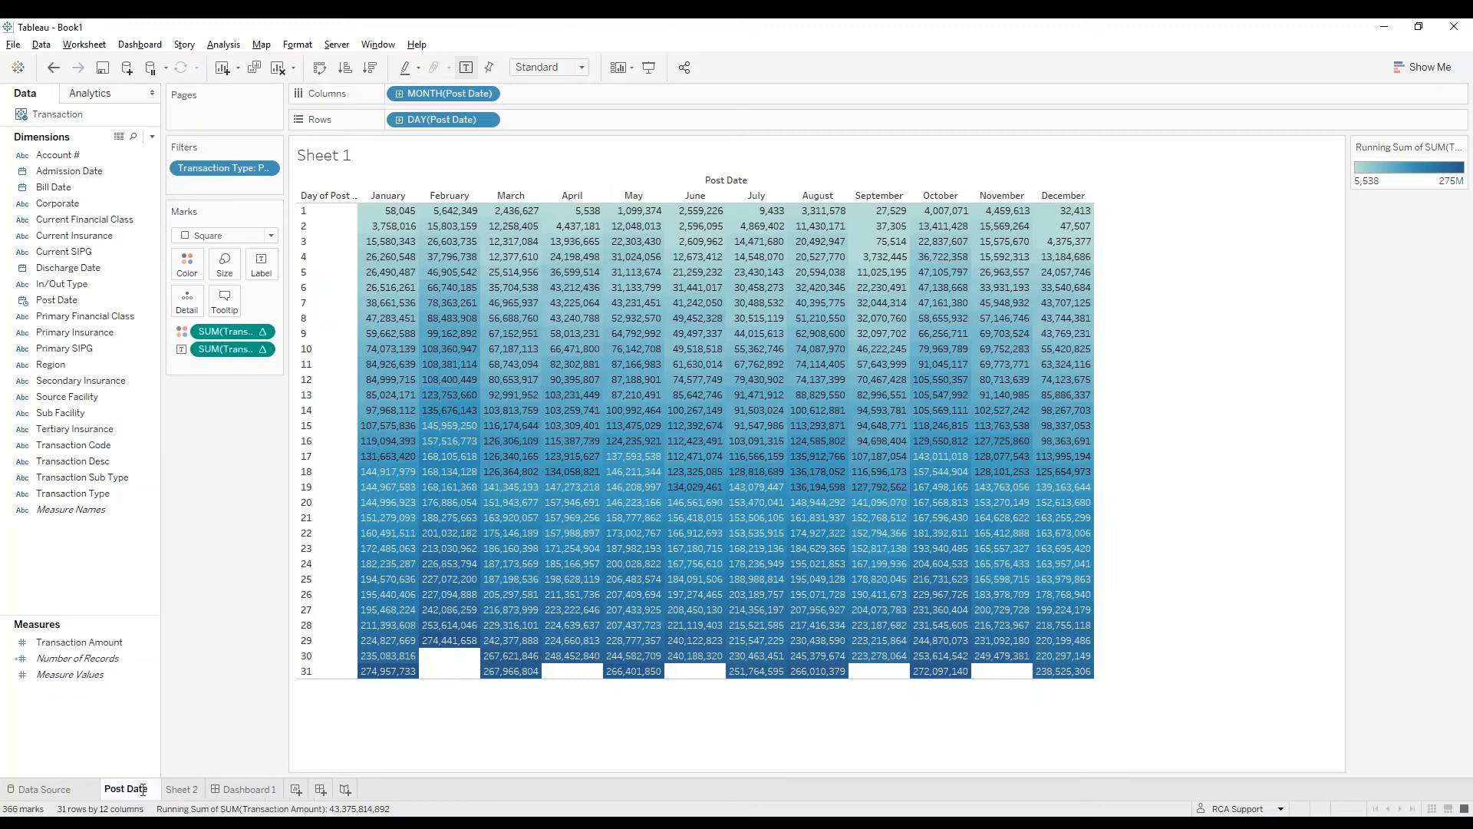
Step: Rename Sheet 2 as Region
left_click(184, 793)
double_click(184, 792)
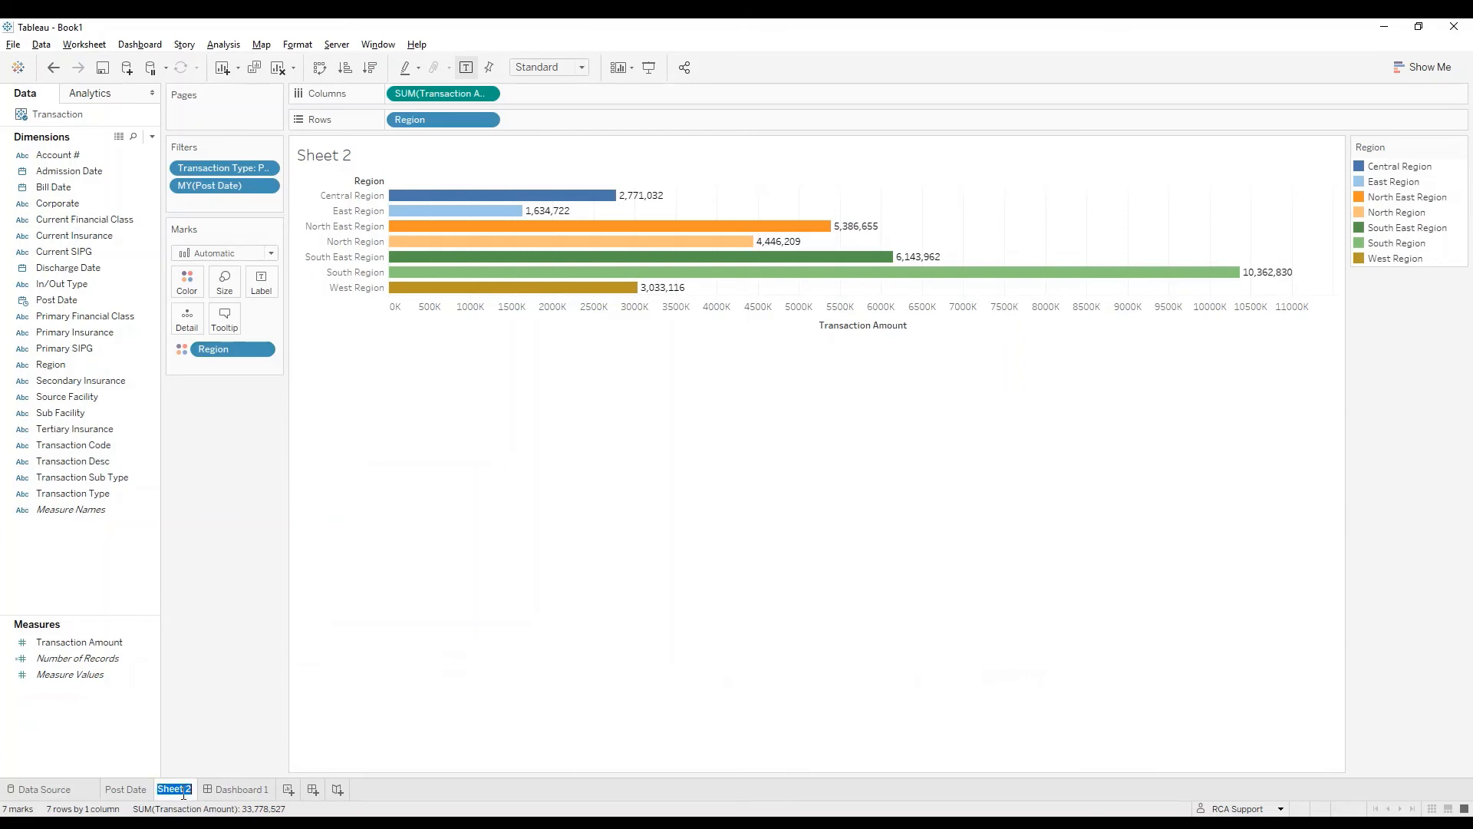
type("Region")
key("Return")
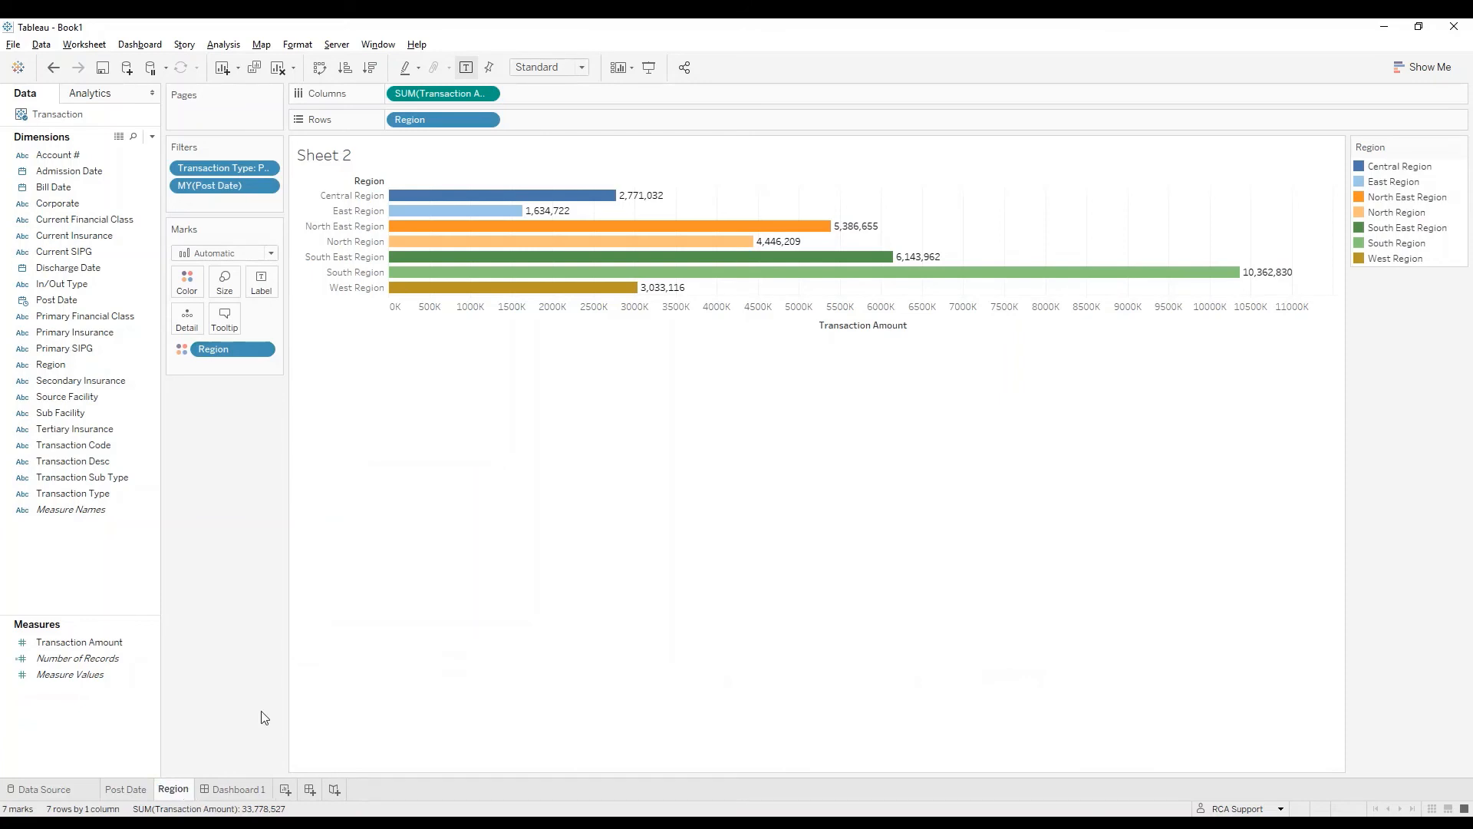
Step: Place the Region sheet on Dashboard 1 and the Post Date sheet below it
left_click(241, 790)
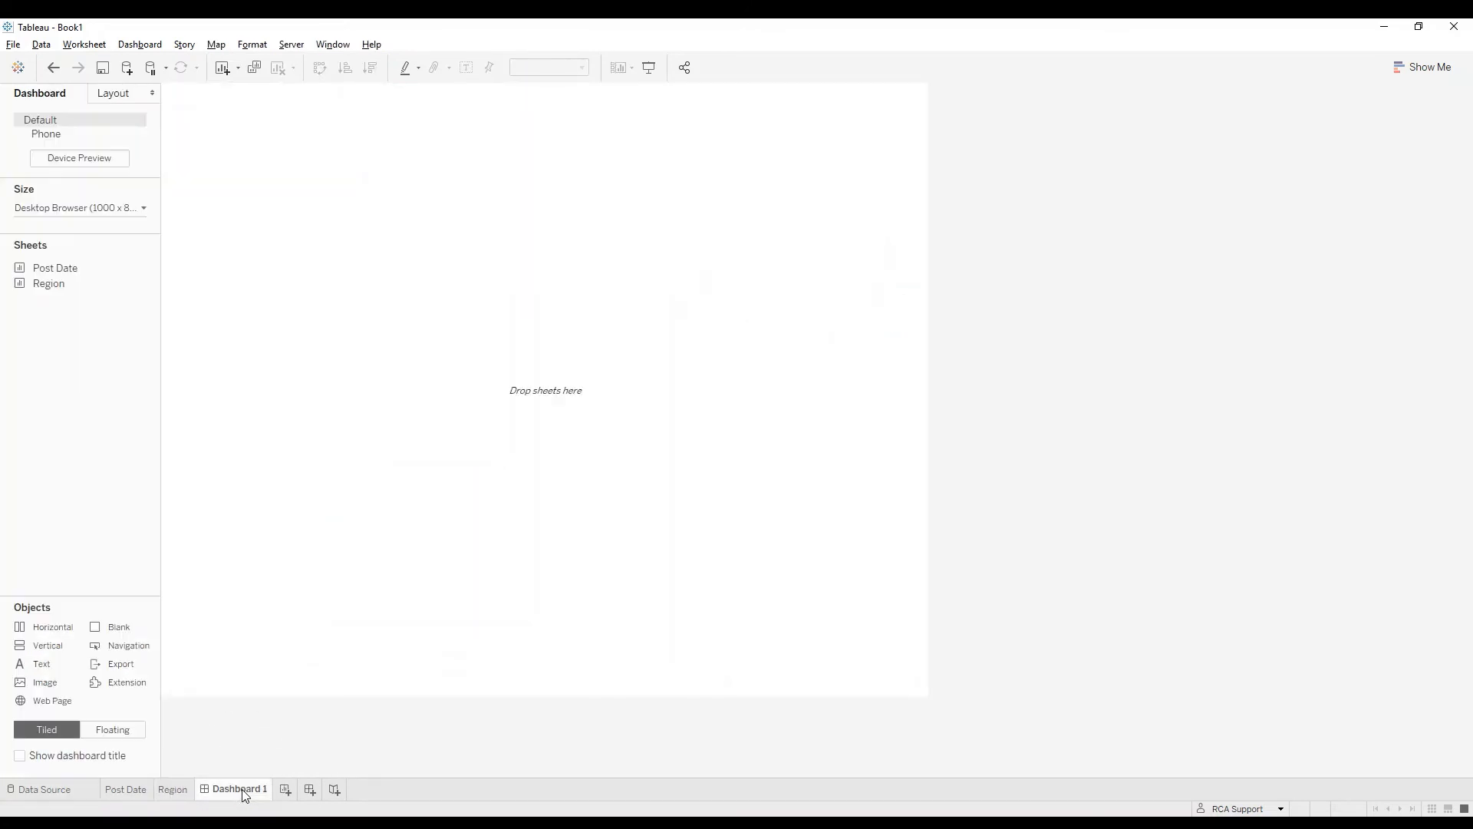
left_click_drag(74, 297, 330, 246)
left_click_drag(72, 269, 390, 572)
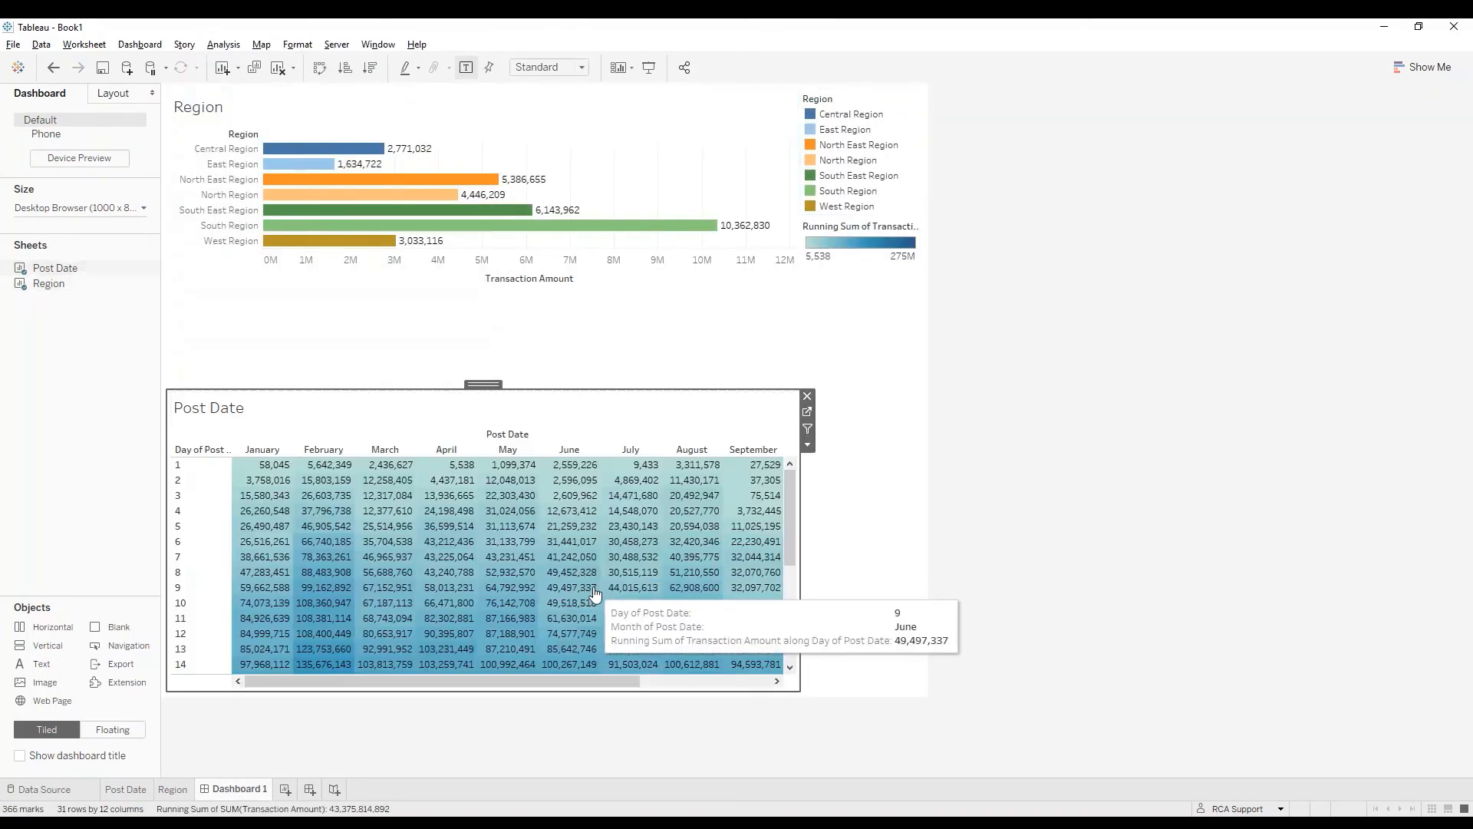
Step: Set the dashboard's fixed width to 1300 px
left_click(69, 208)
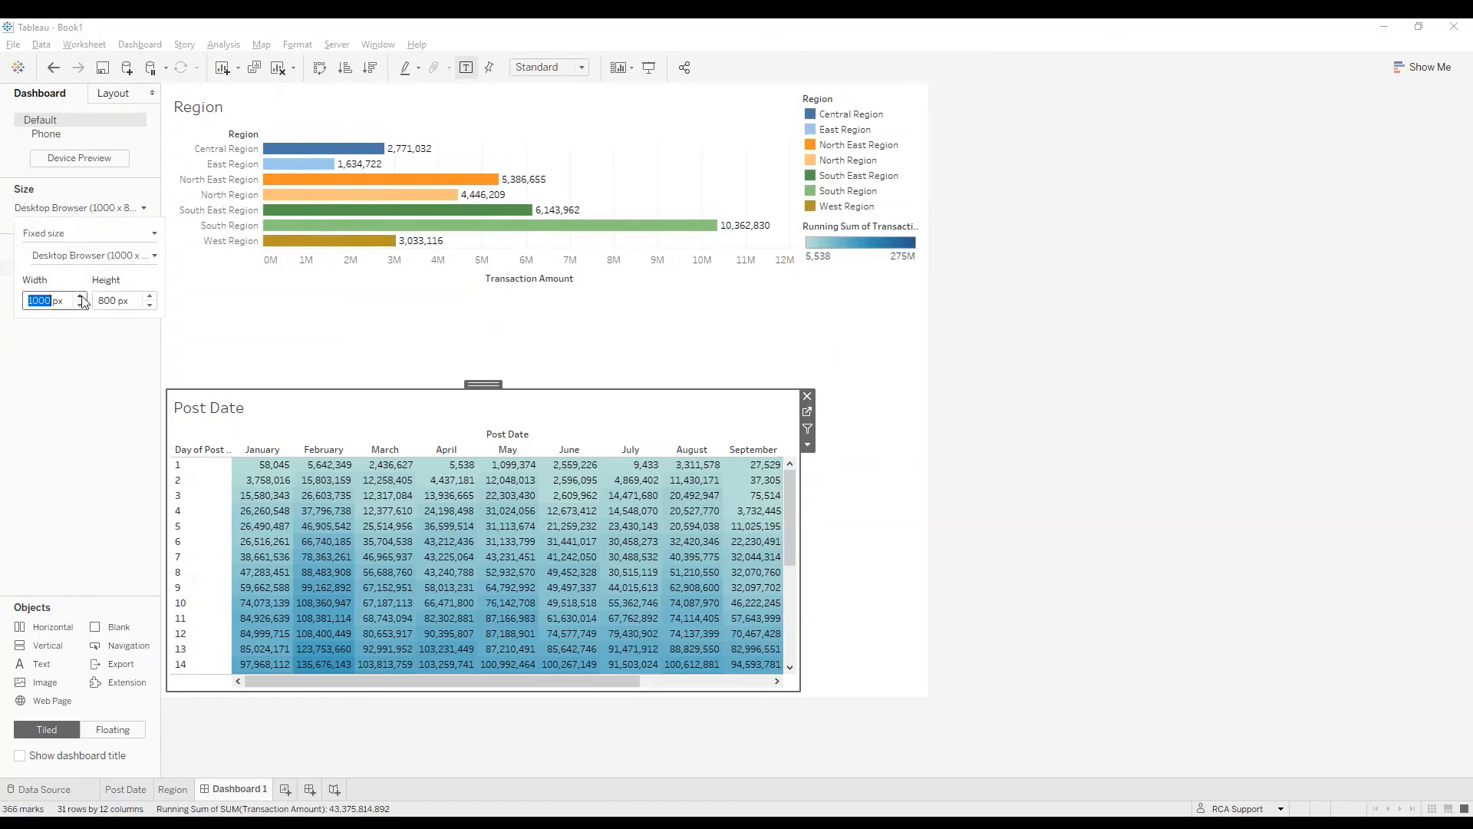
left_click(80, 296)
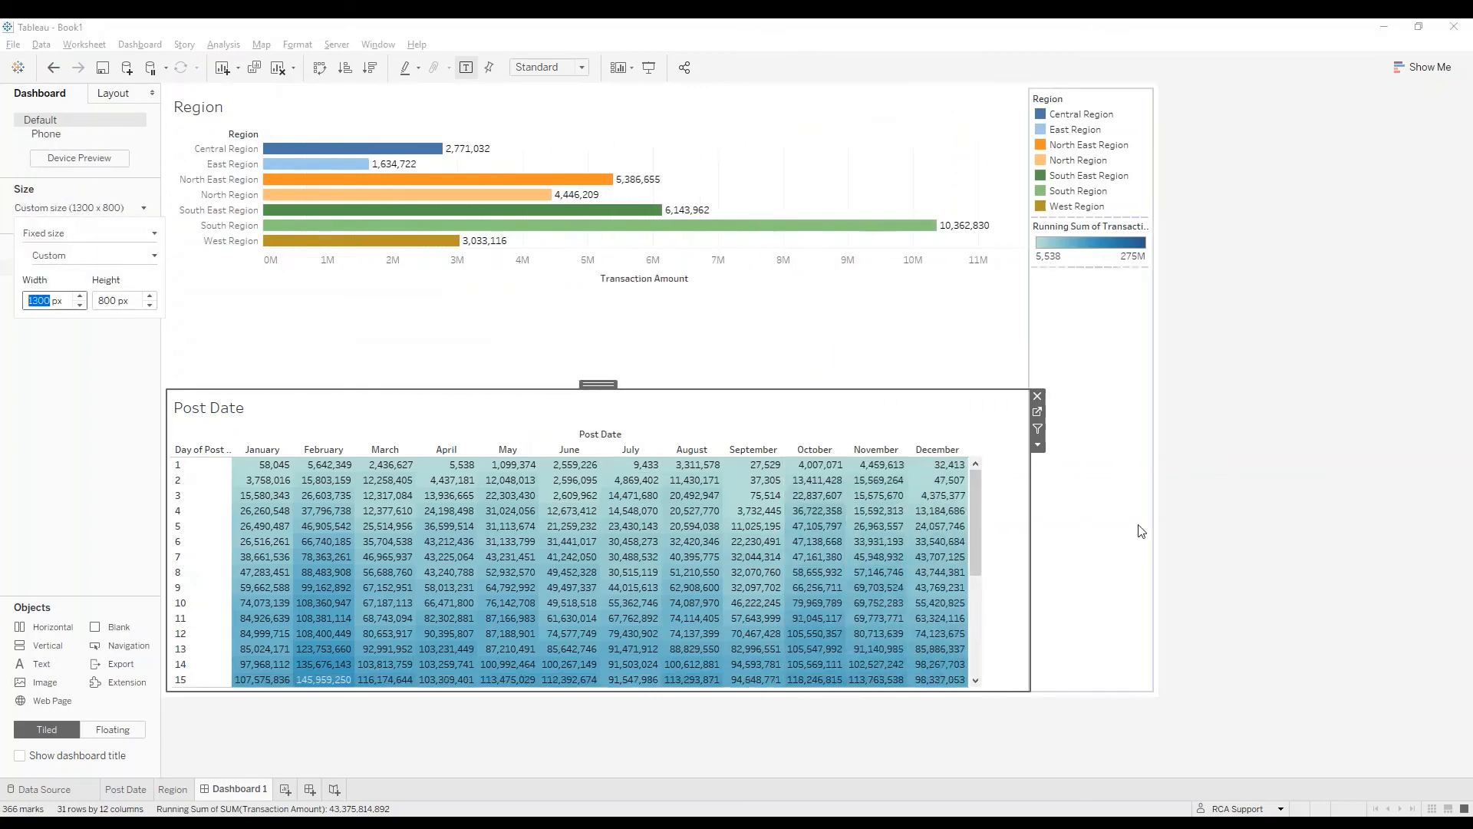
mouse_move(976, 503)
left_mouse_down()
mouse_move(973, 617)
mouse_move(970, 479)
left_mouse_up()
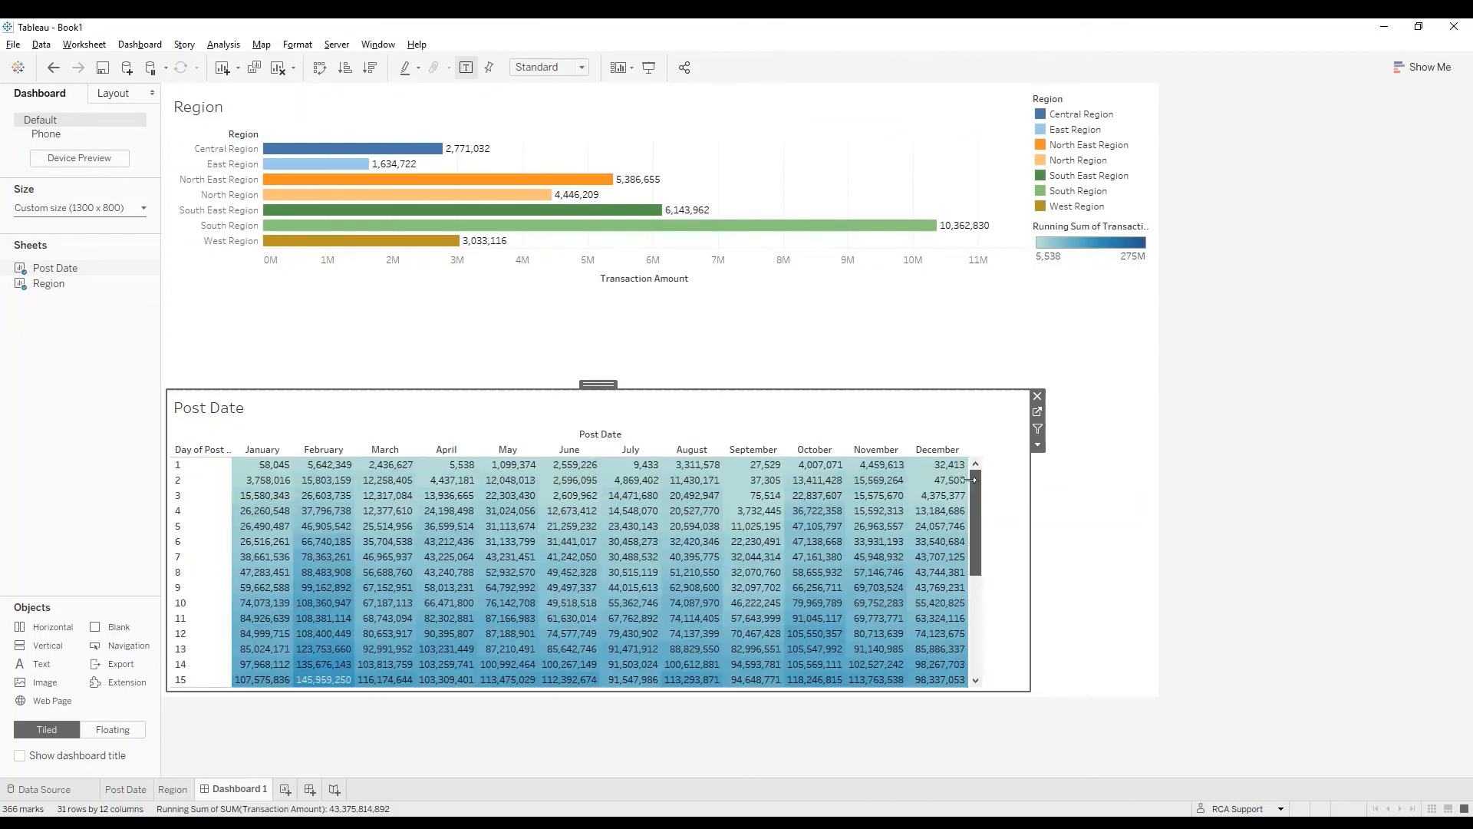
Step: Raise the border between the two dashboard sheets to just below the Region chart's axis title, enlarging the Post Date table
left_click_drag(809, 389, 822, 286)
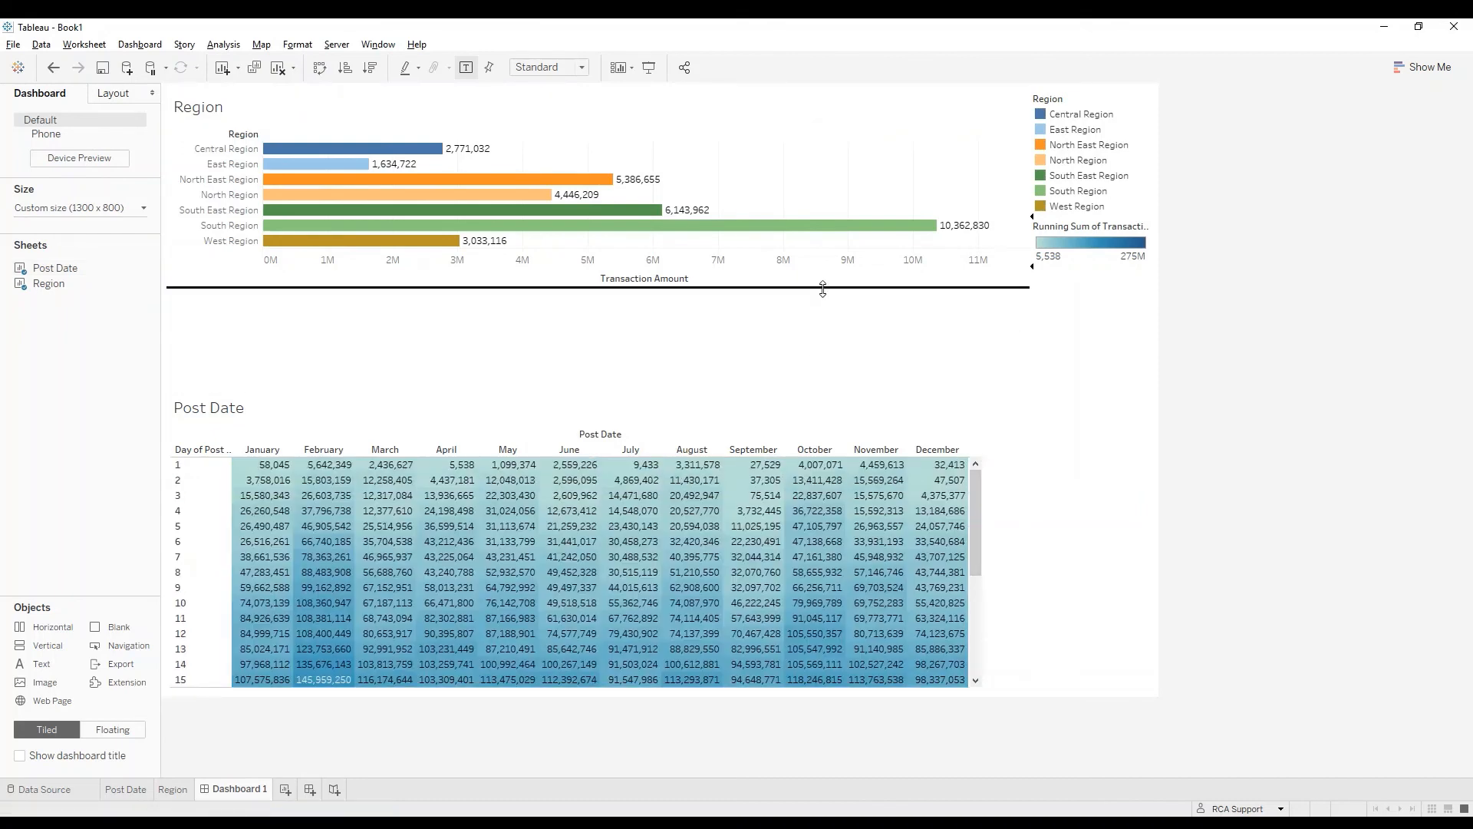
left_click_drag(976, 522, 990, 495)
left_click(1397, 509)
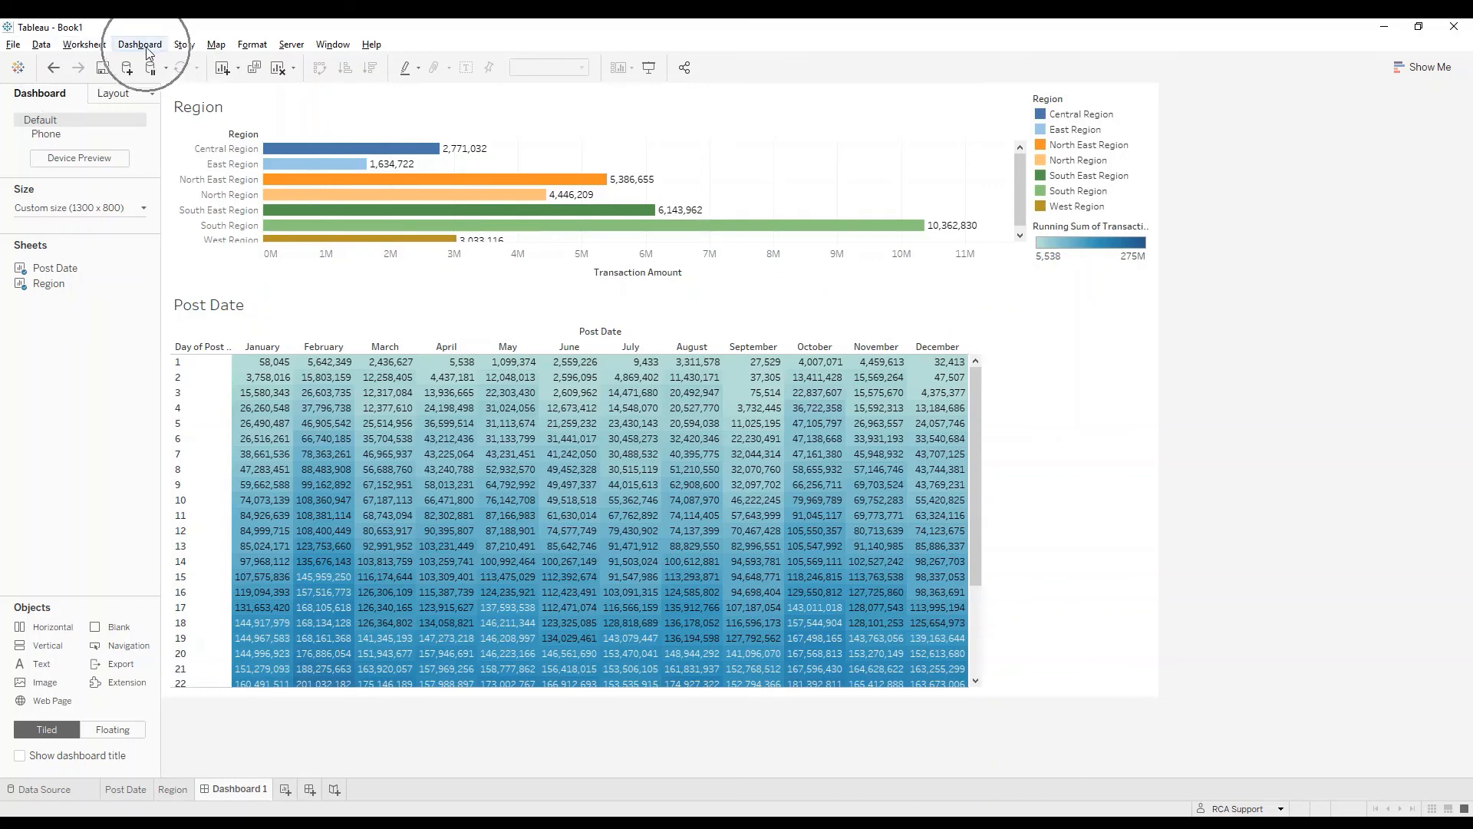
Step: Add a dashboard filter action from the Region sheet to only the Post Date sheet, running on Select and showing all values when cleared
left_click(146, 48)
left_click(160, 243)
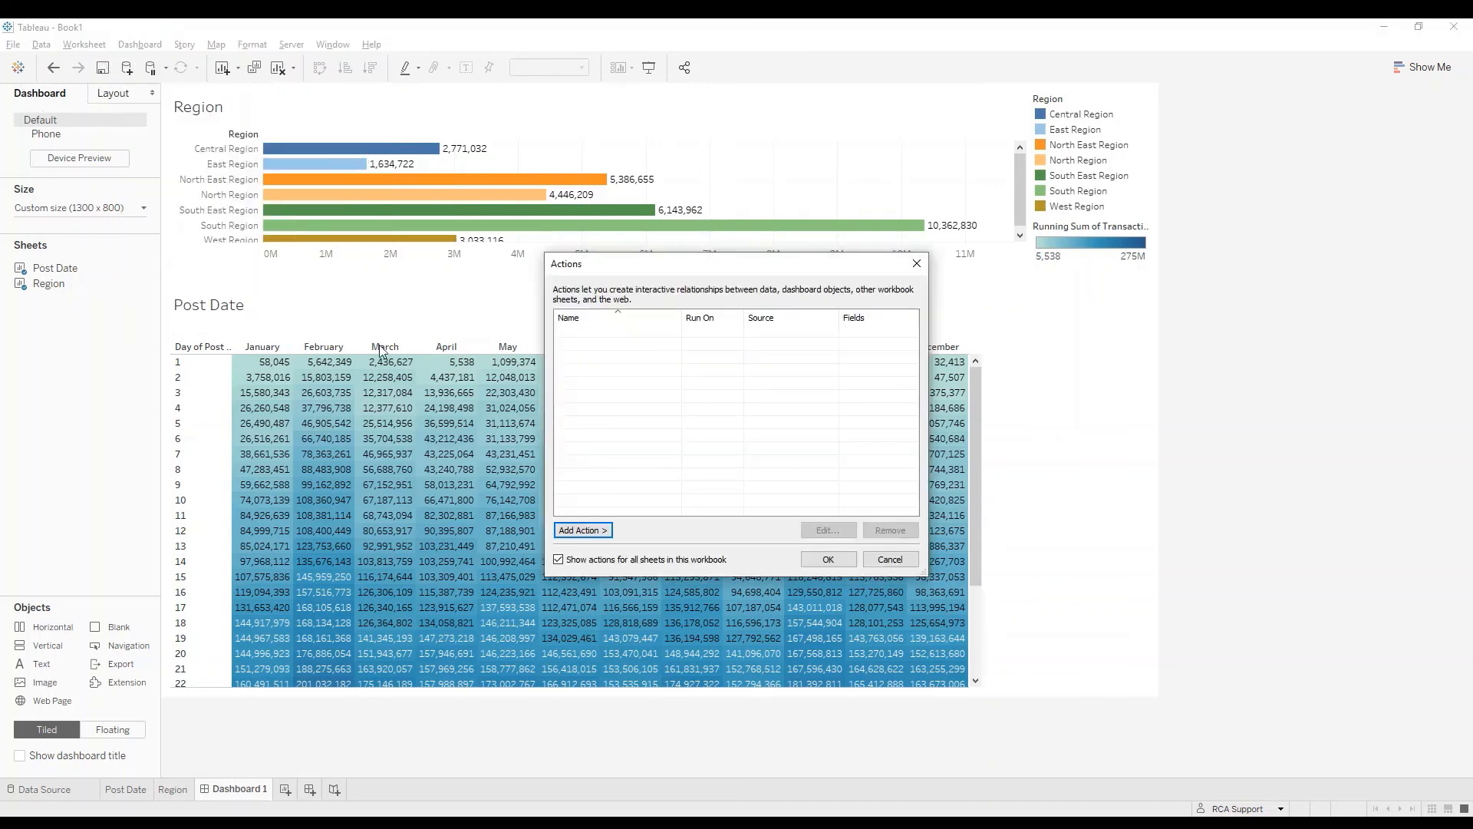
left_click(585, 531)
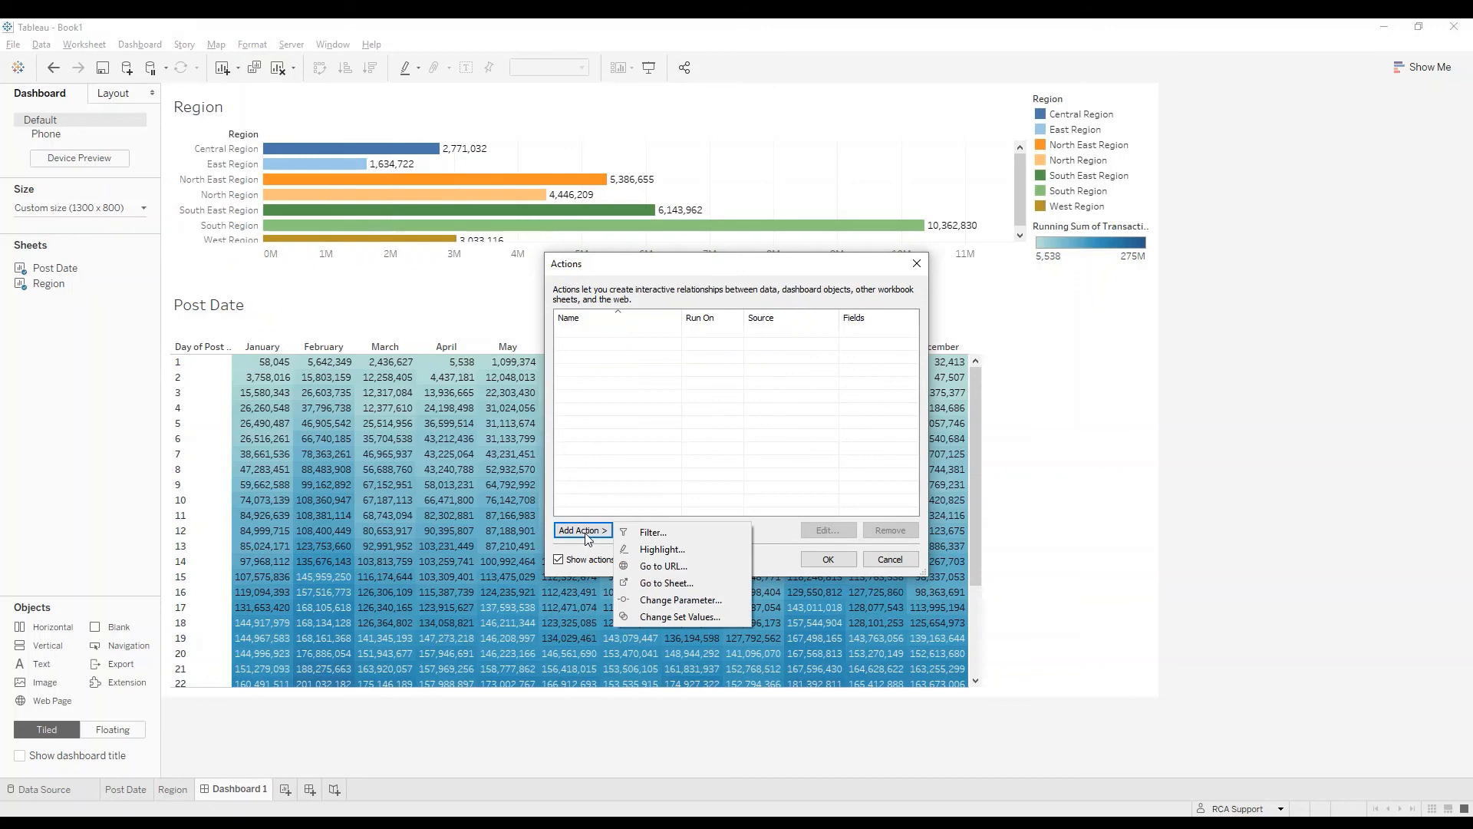
left_click(636, 533)
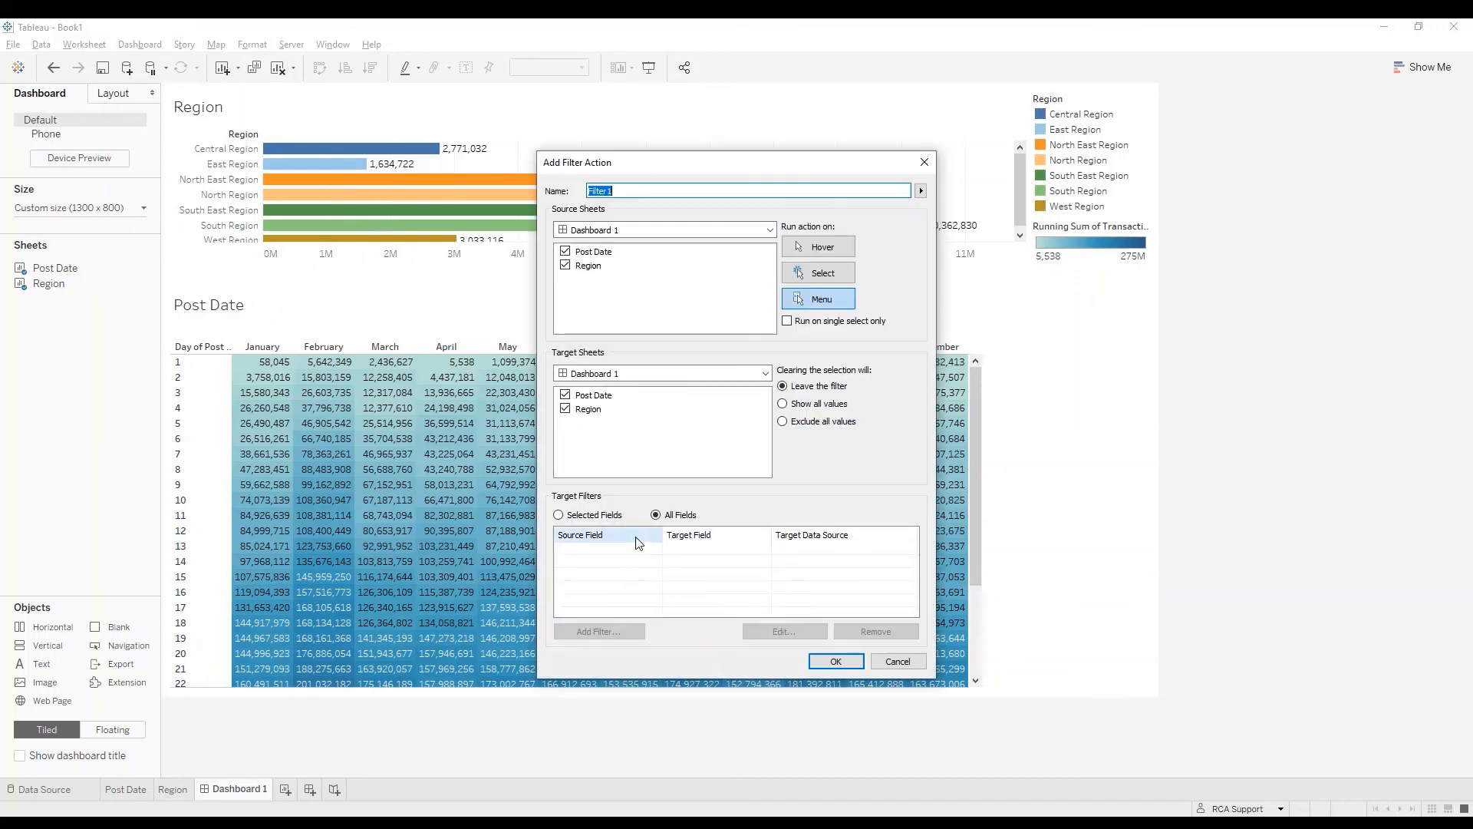
left_click(566, 251)
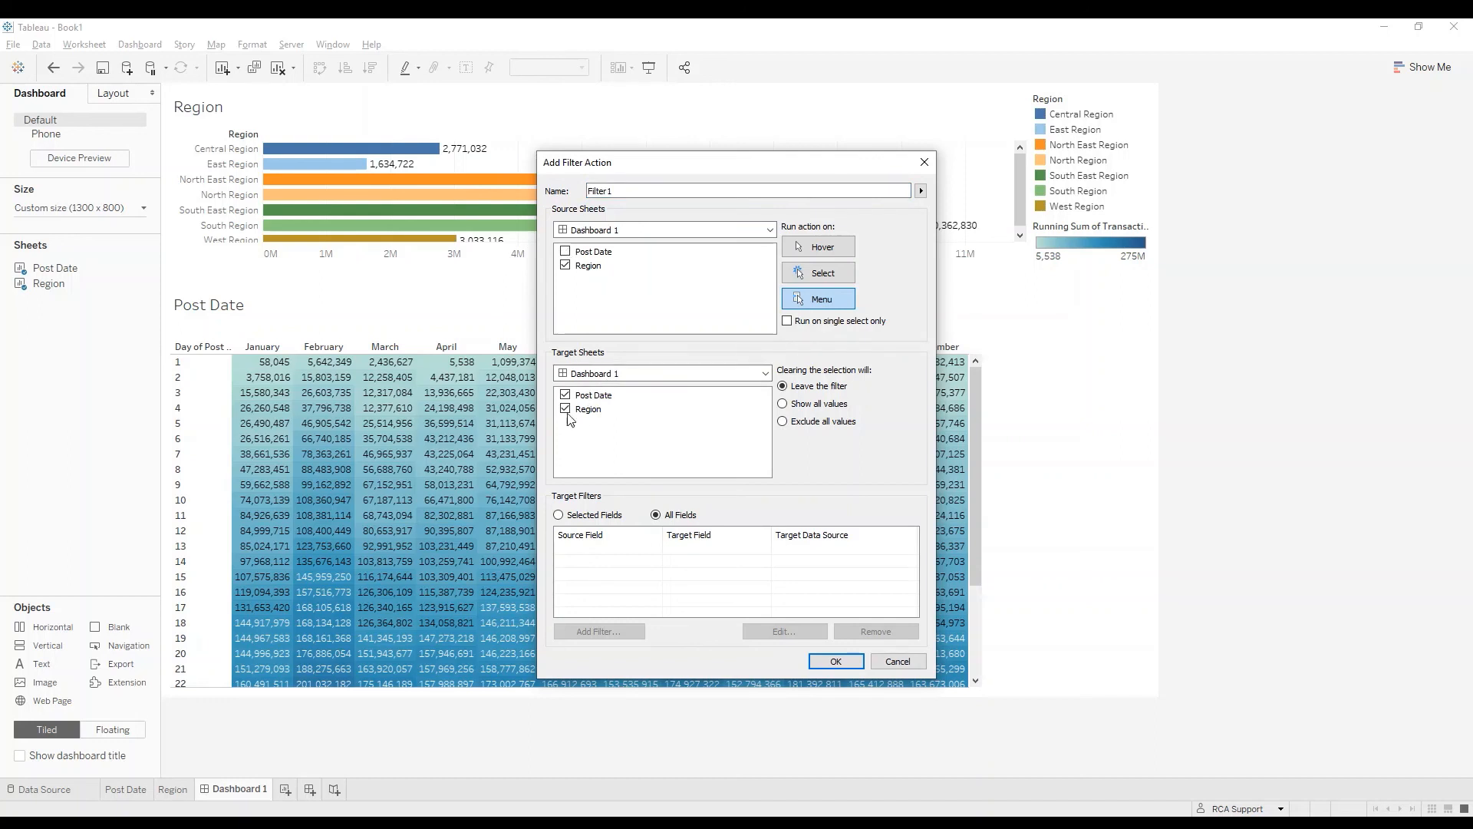
left_click(824, 276)
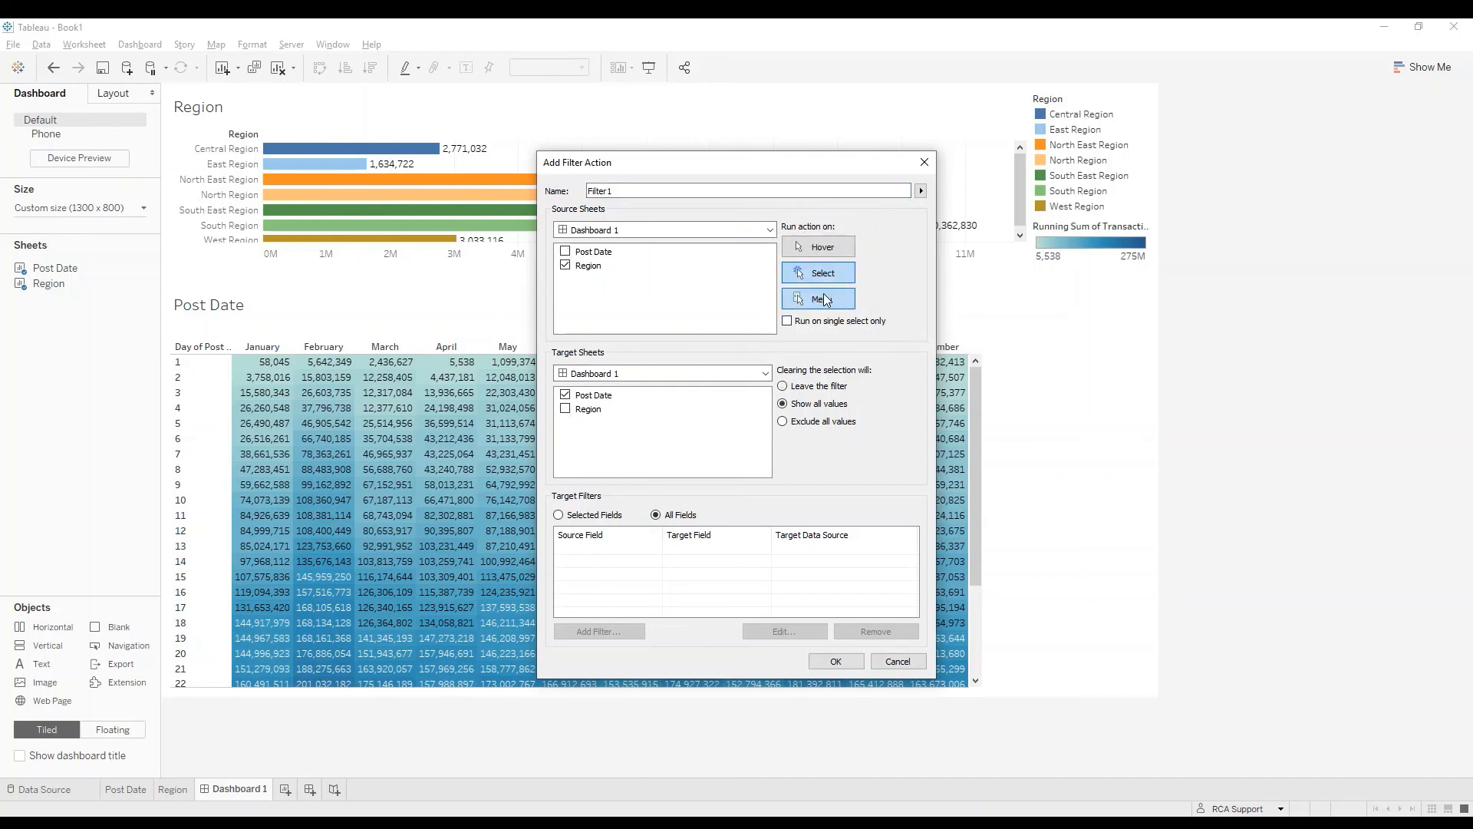
Step: Limit the filter action to selected fields, mapping source field Region to target field Region, and save the action
left_click(590, 520)
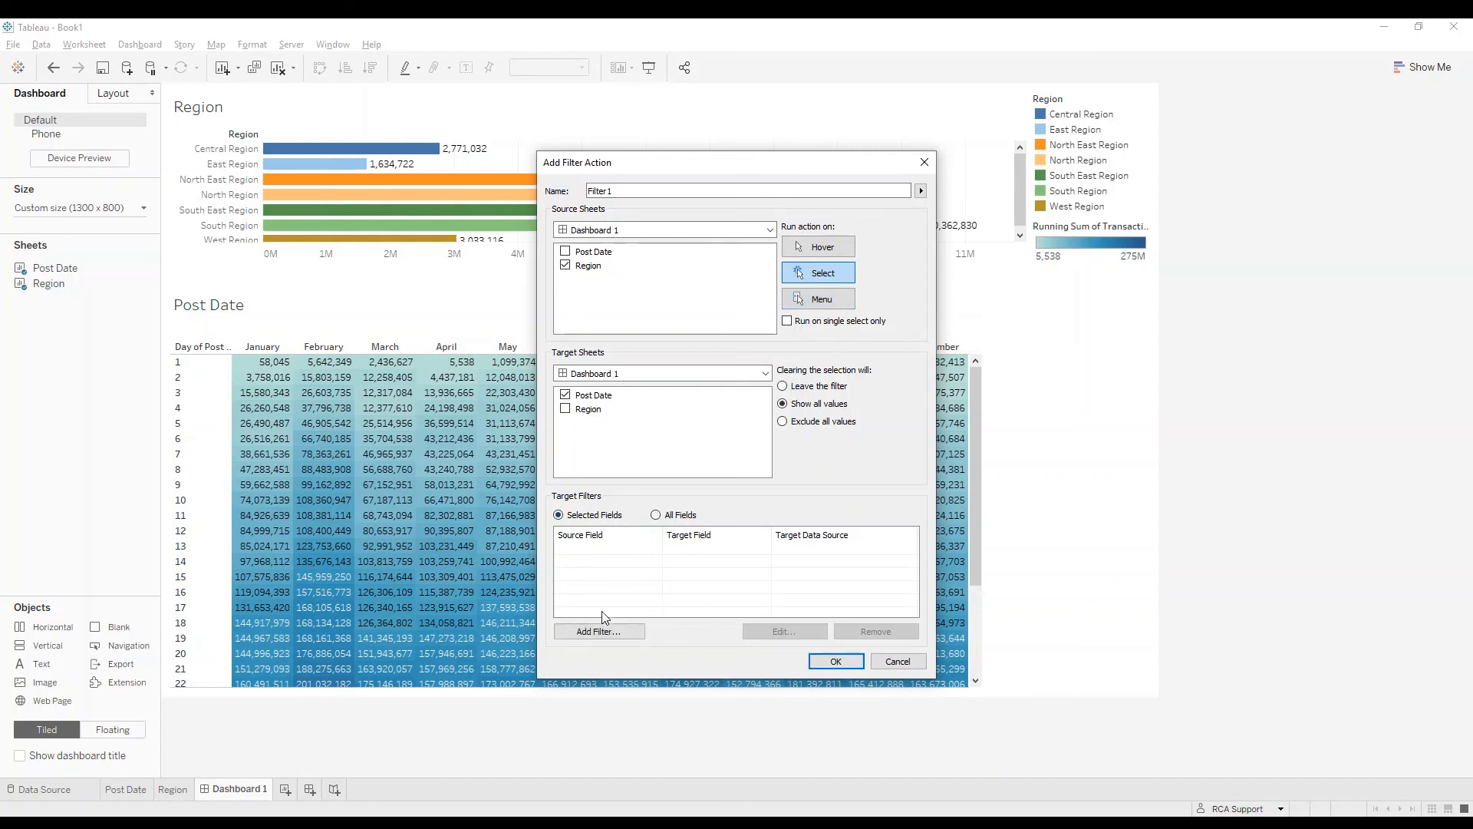
left_click(599, 631)
left_click(725, 393)
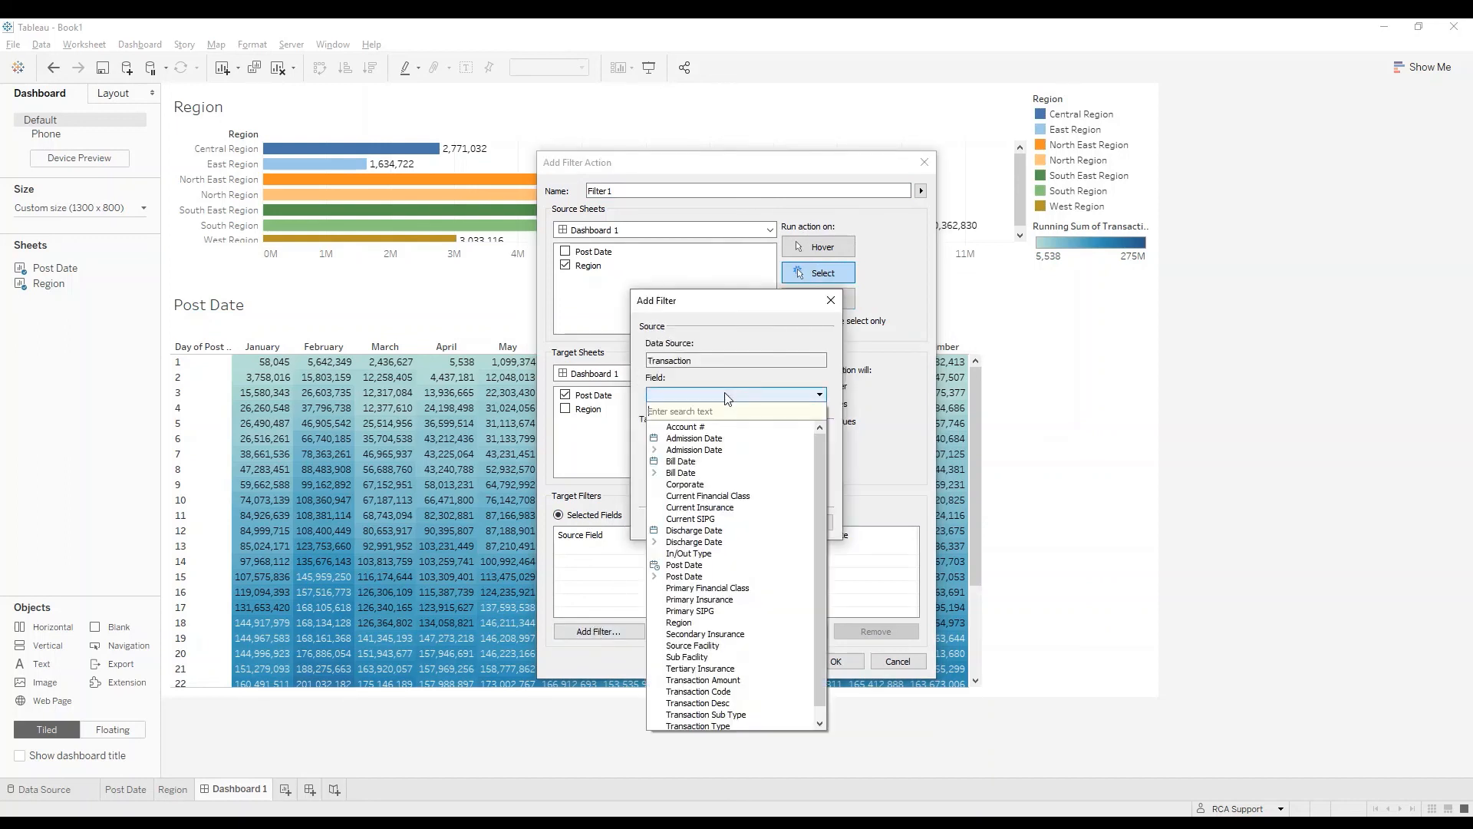
left_click(679, 622)
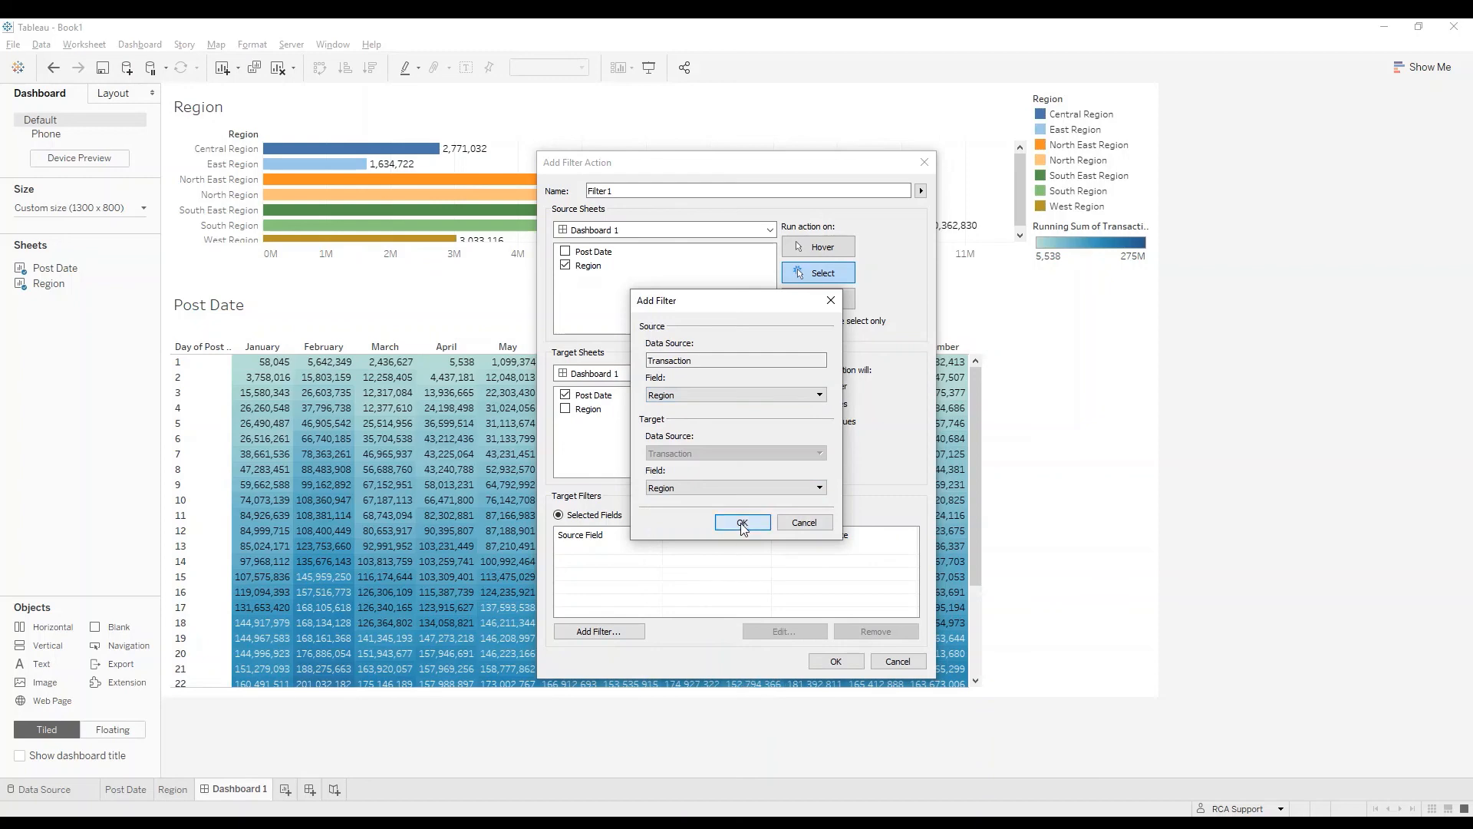
left_click(744, 521)
left_click(835, 662)
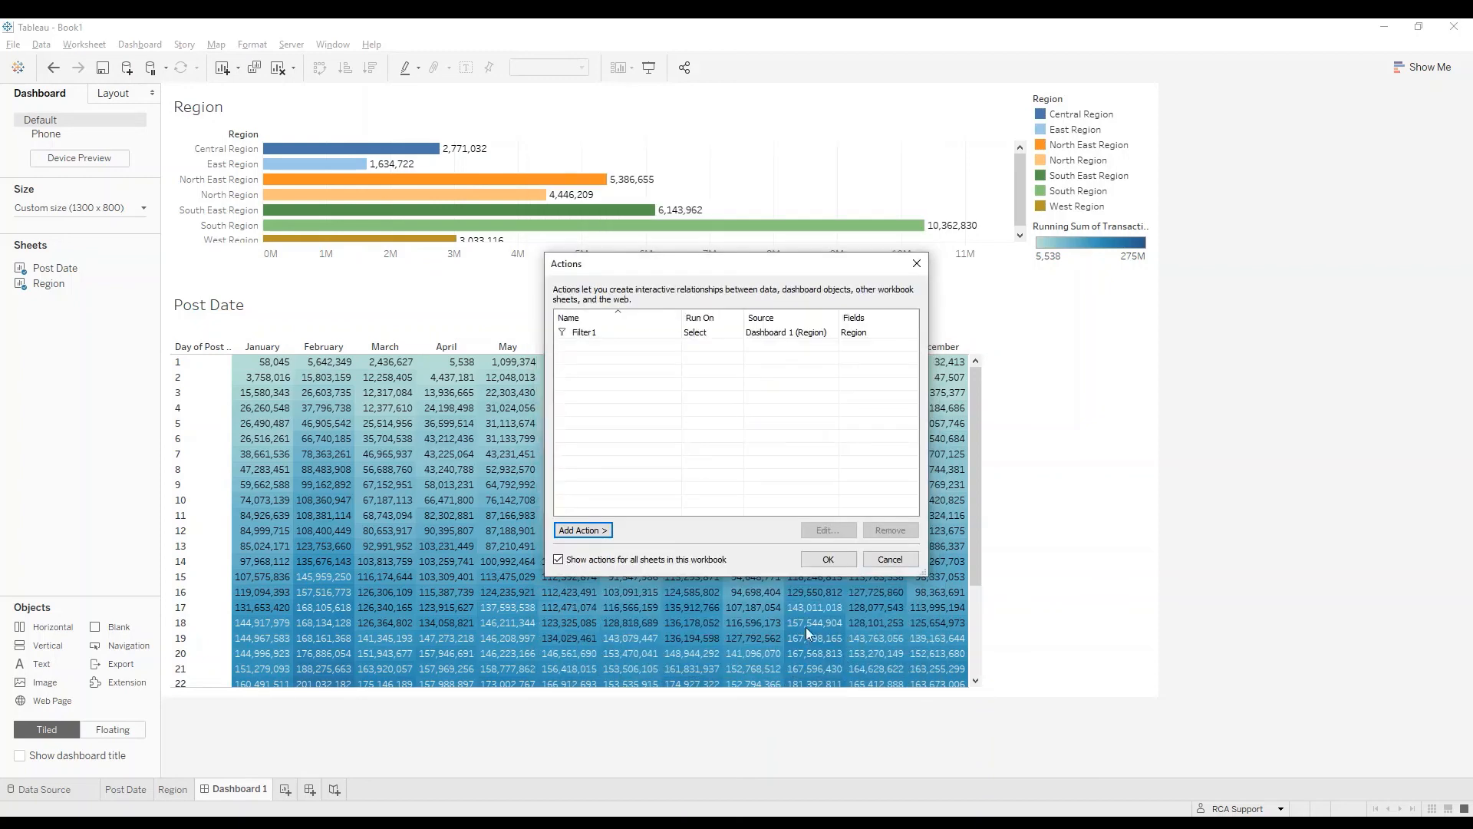
left_click(839, 558)
Step: Test the filter action by selecting individual regions in the Region chart, including East Region, and clear the selection
left_click(205, 152)
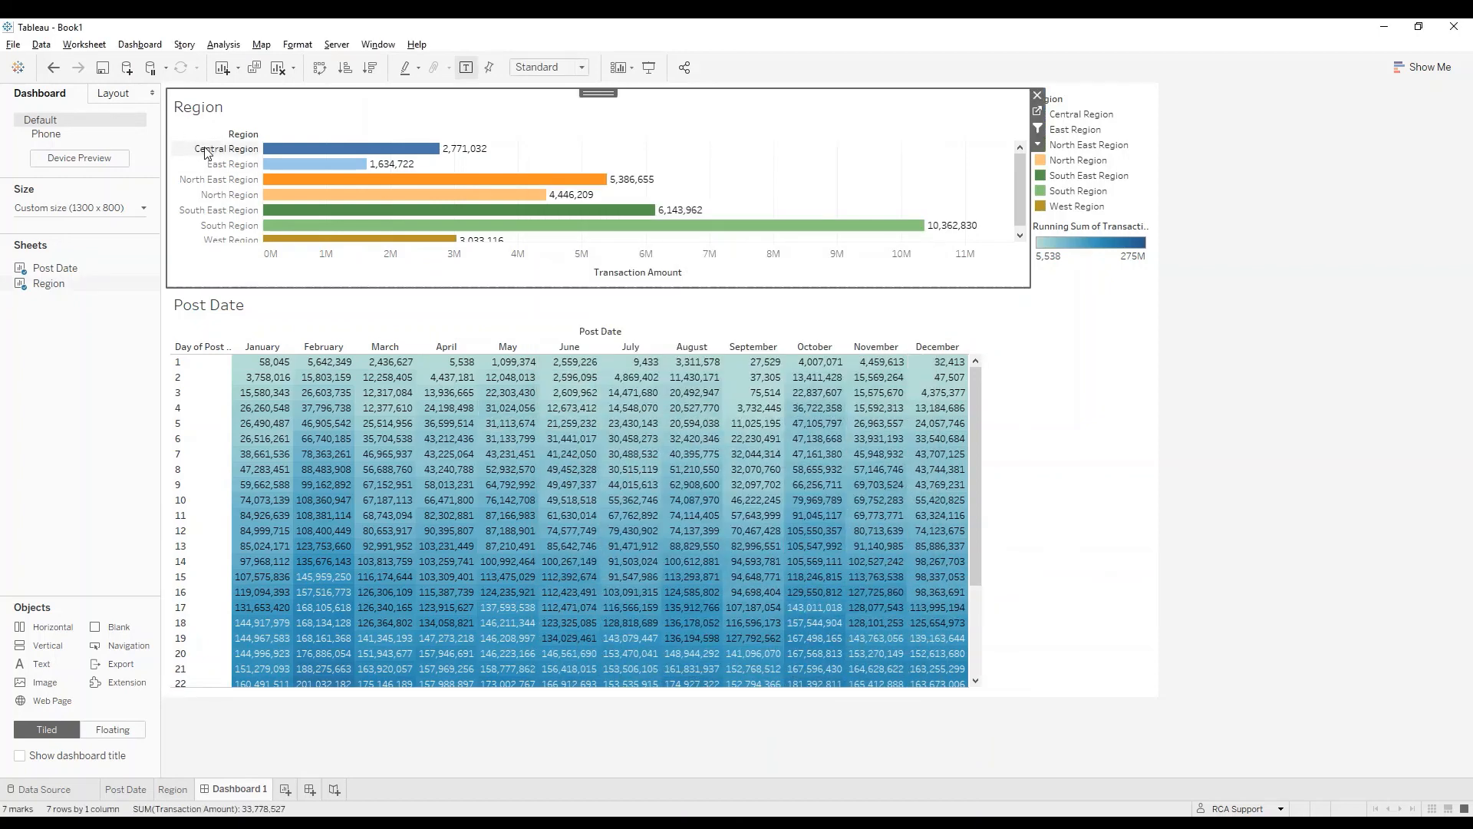
left_click(206, 149)
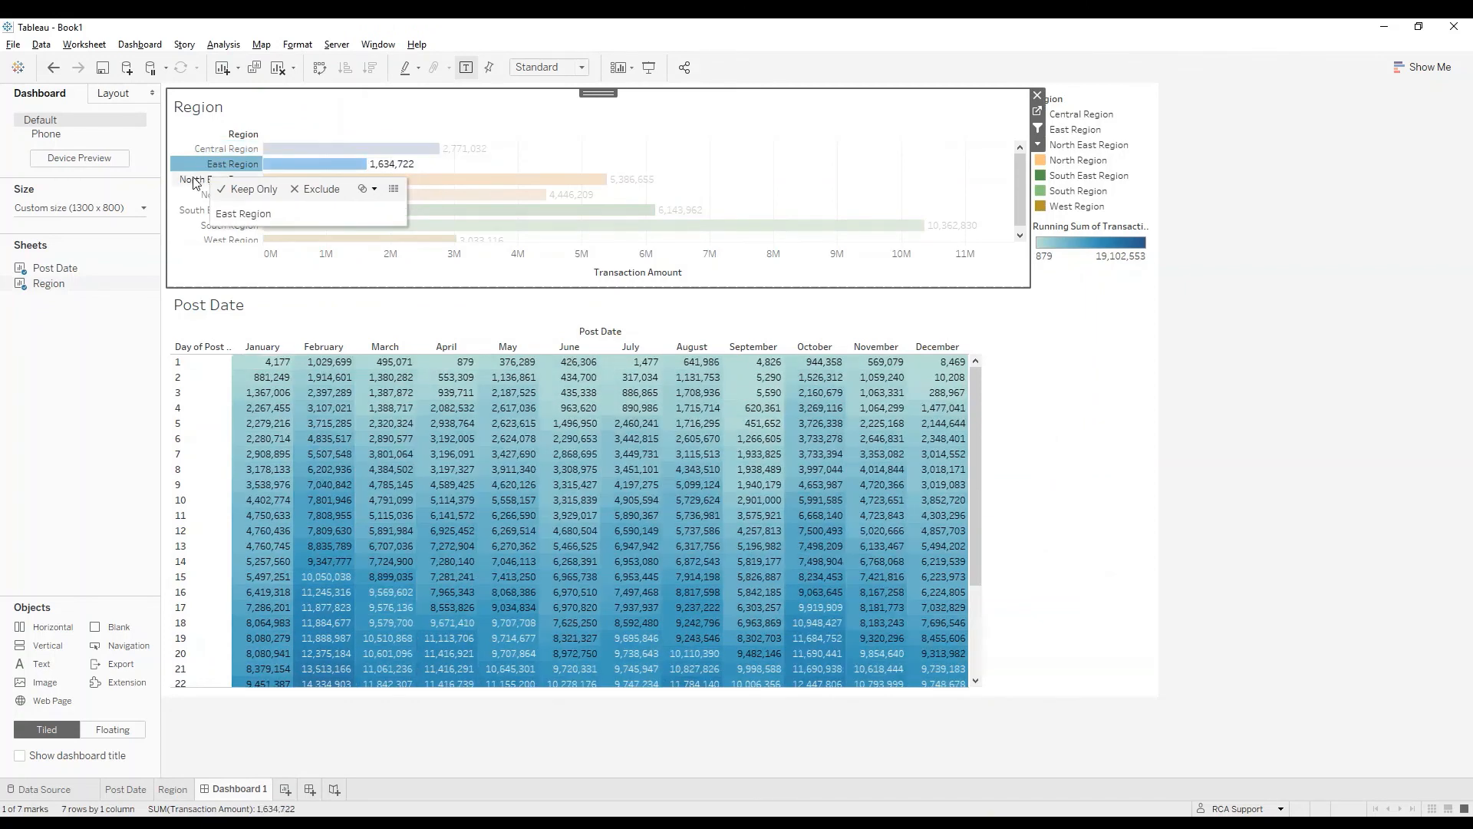
left_click(192, 183)
left_click(192, 184)
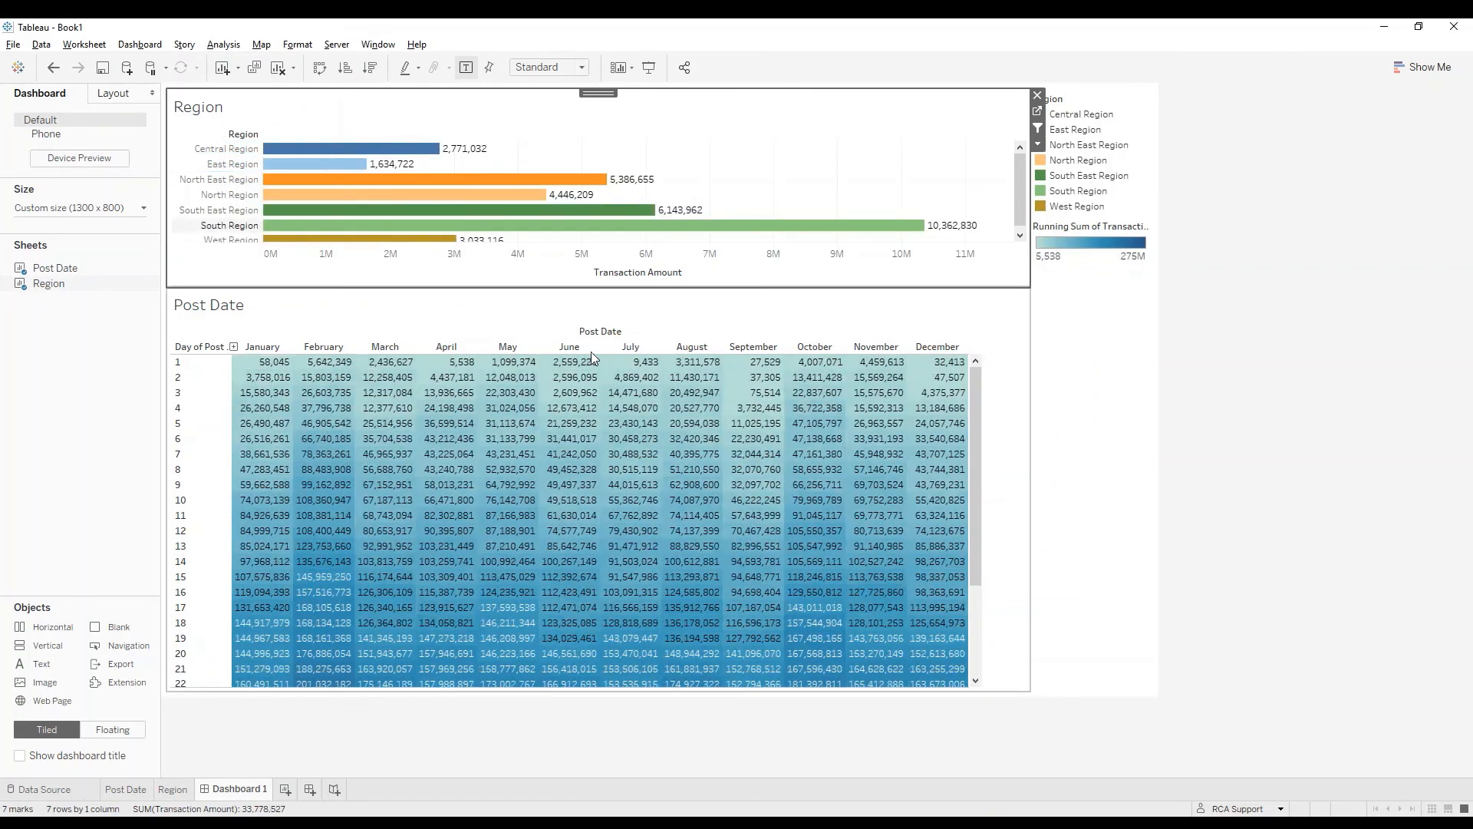
left_click(1343, 643)
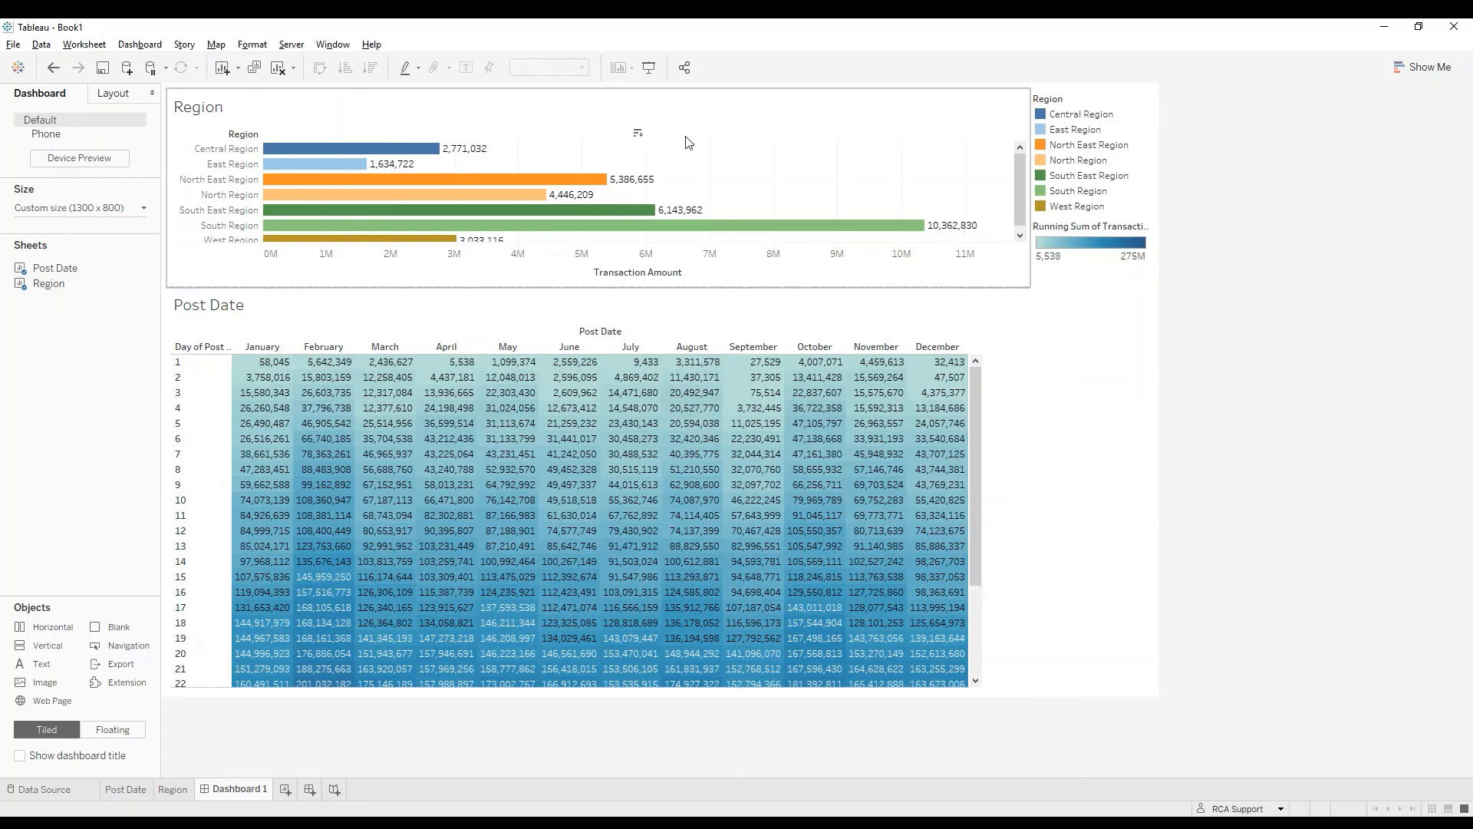
mouse_move(703, 463)
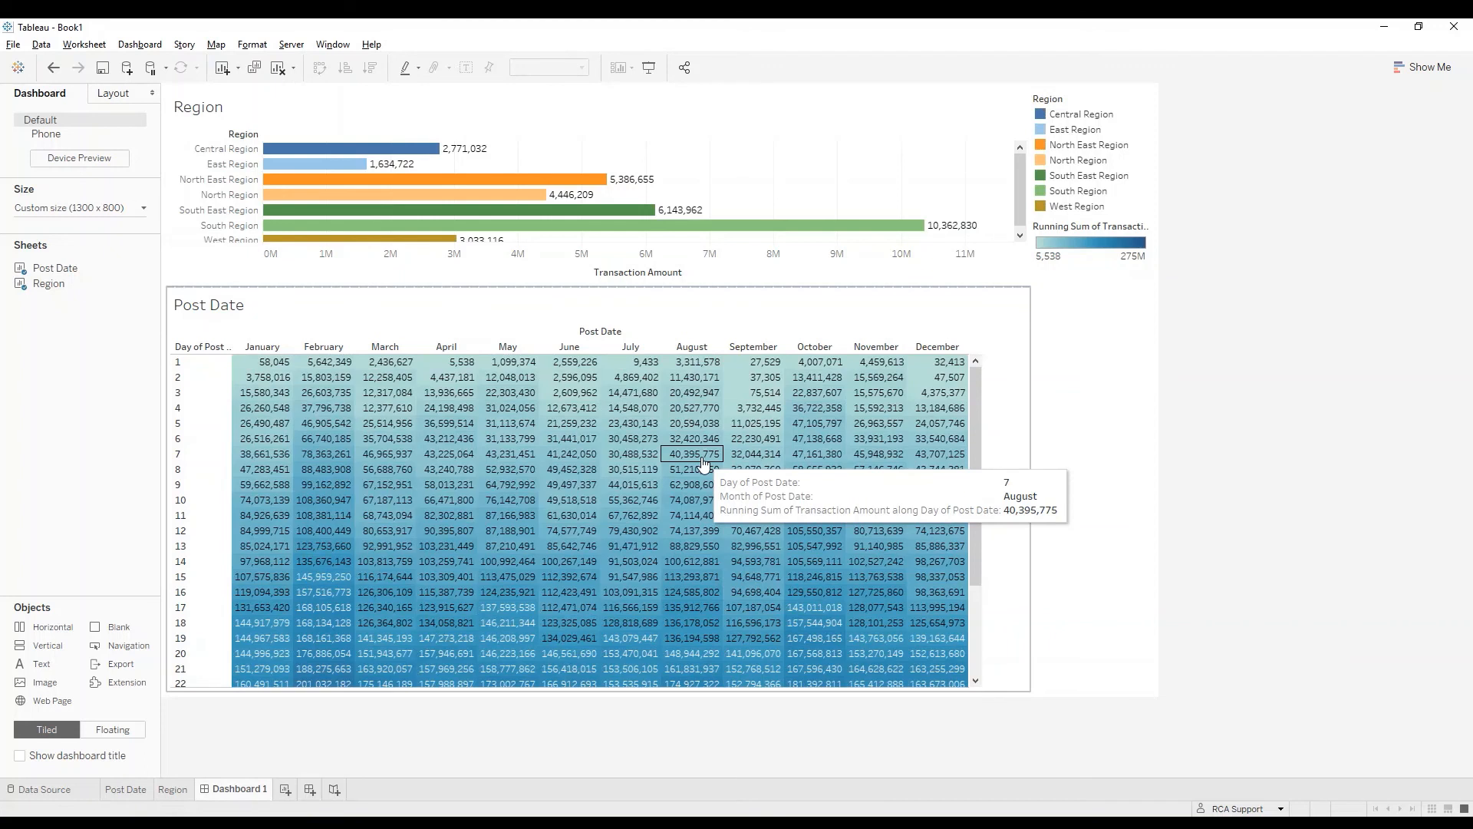